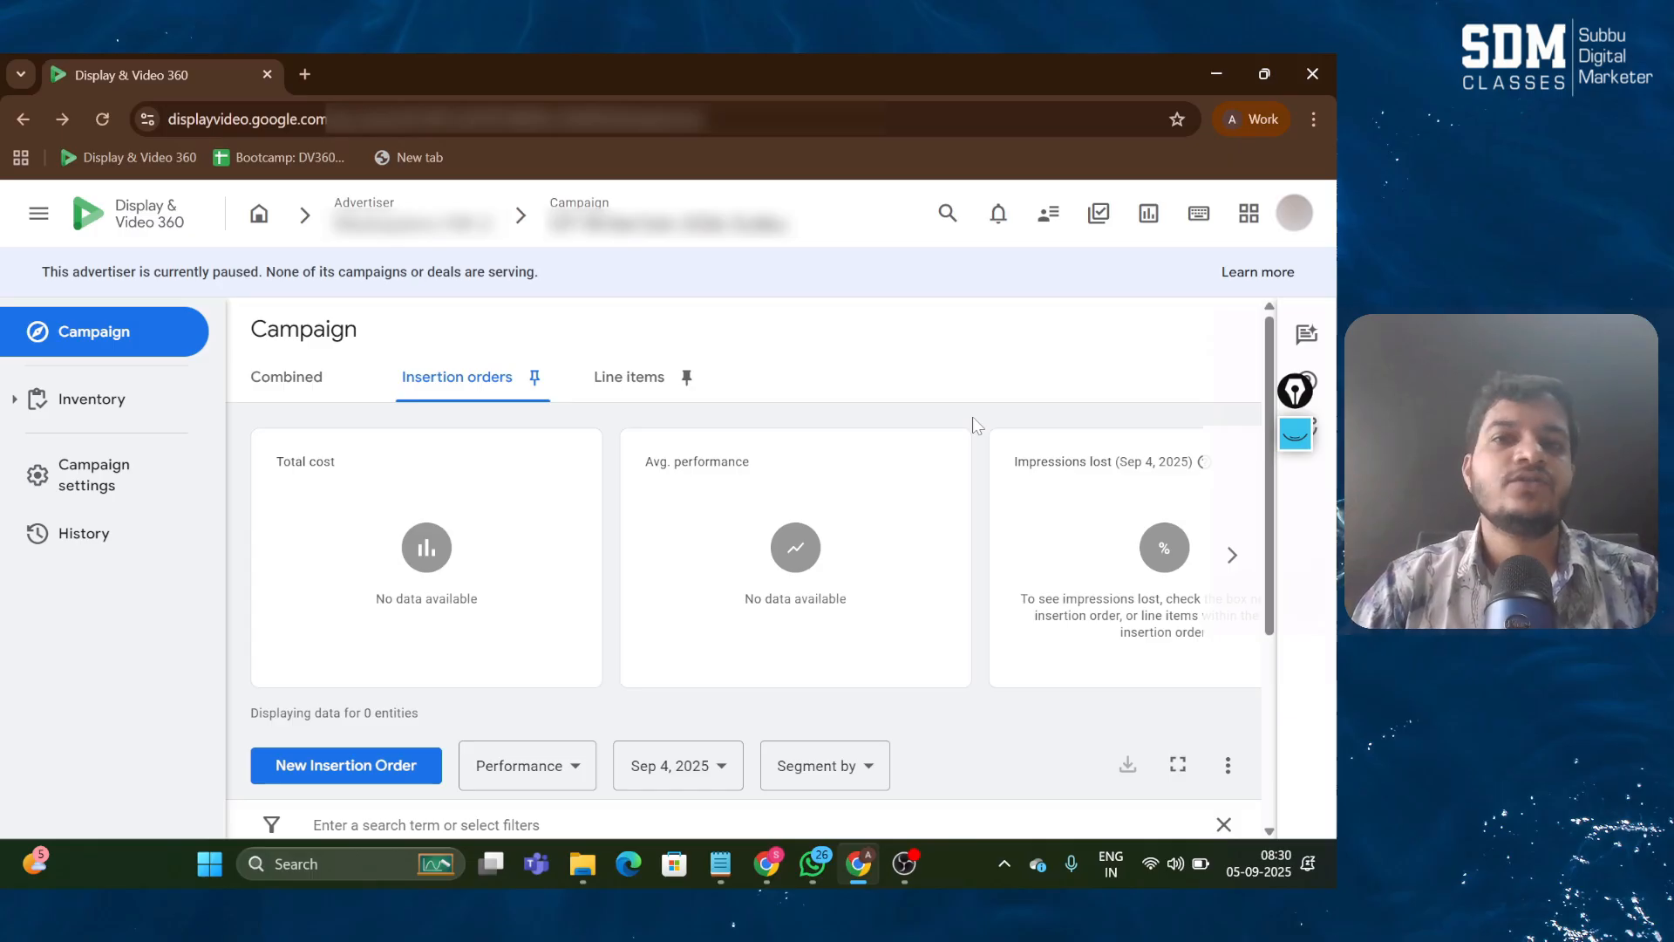
# Step: Start a new insertion order in the campaign
pyautogui.scroll(-1, 977, 425)
pyautogui.scroll(1, 976, 426)
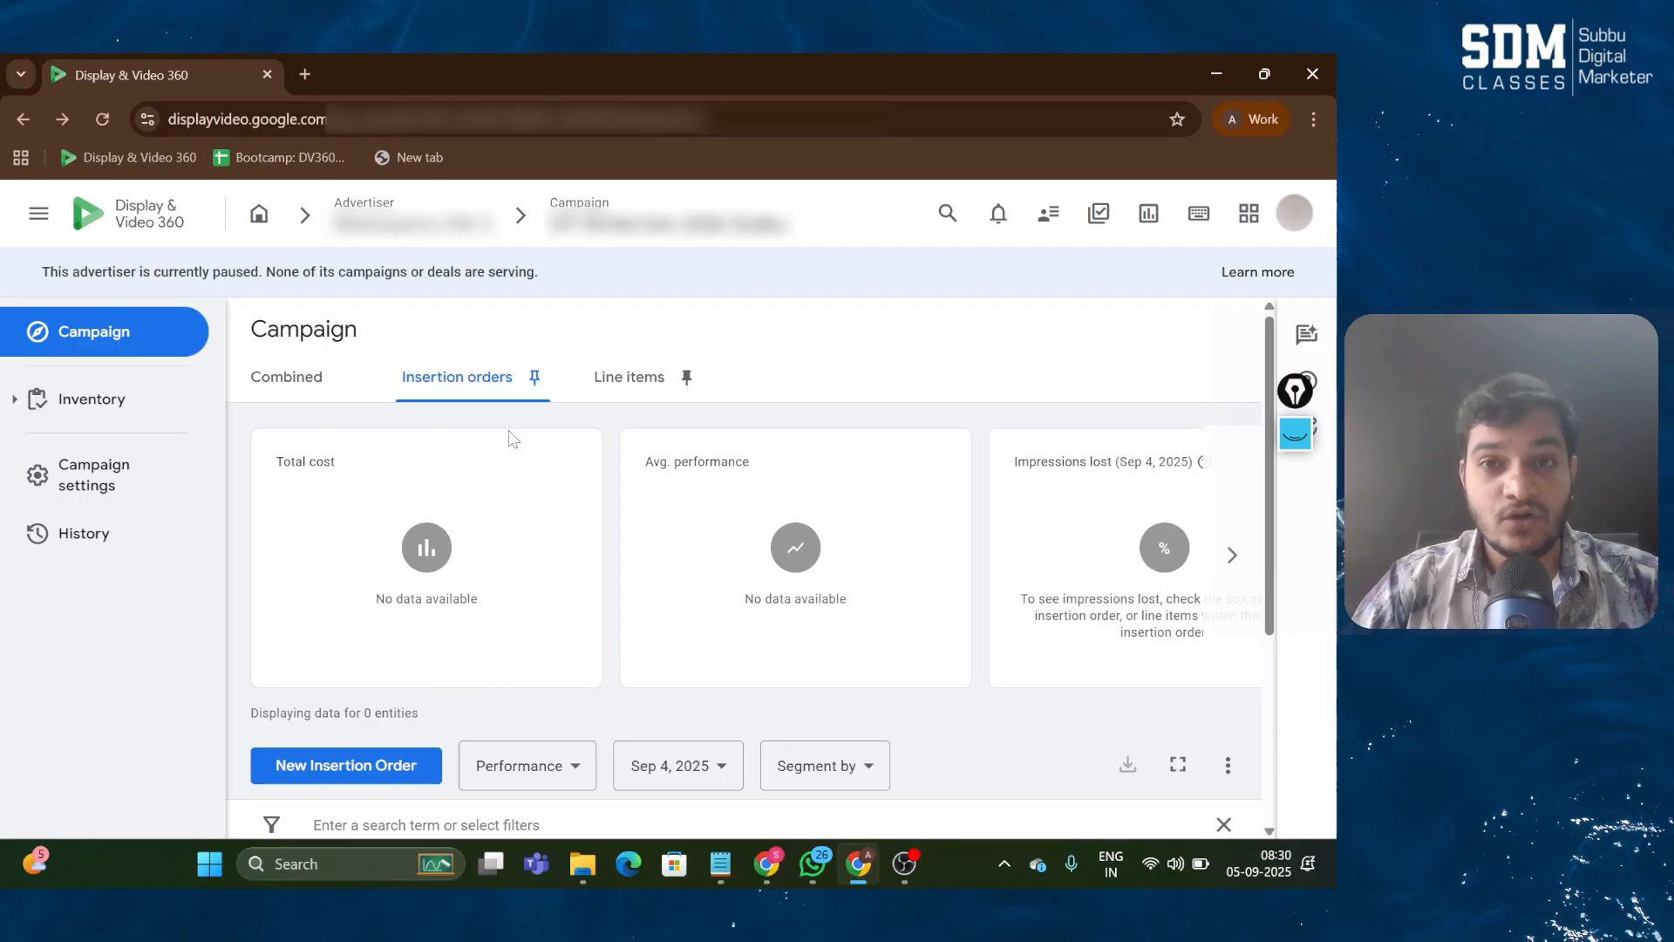
pyautogui.scroll(-5, 451, 693)
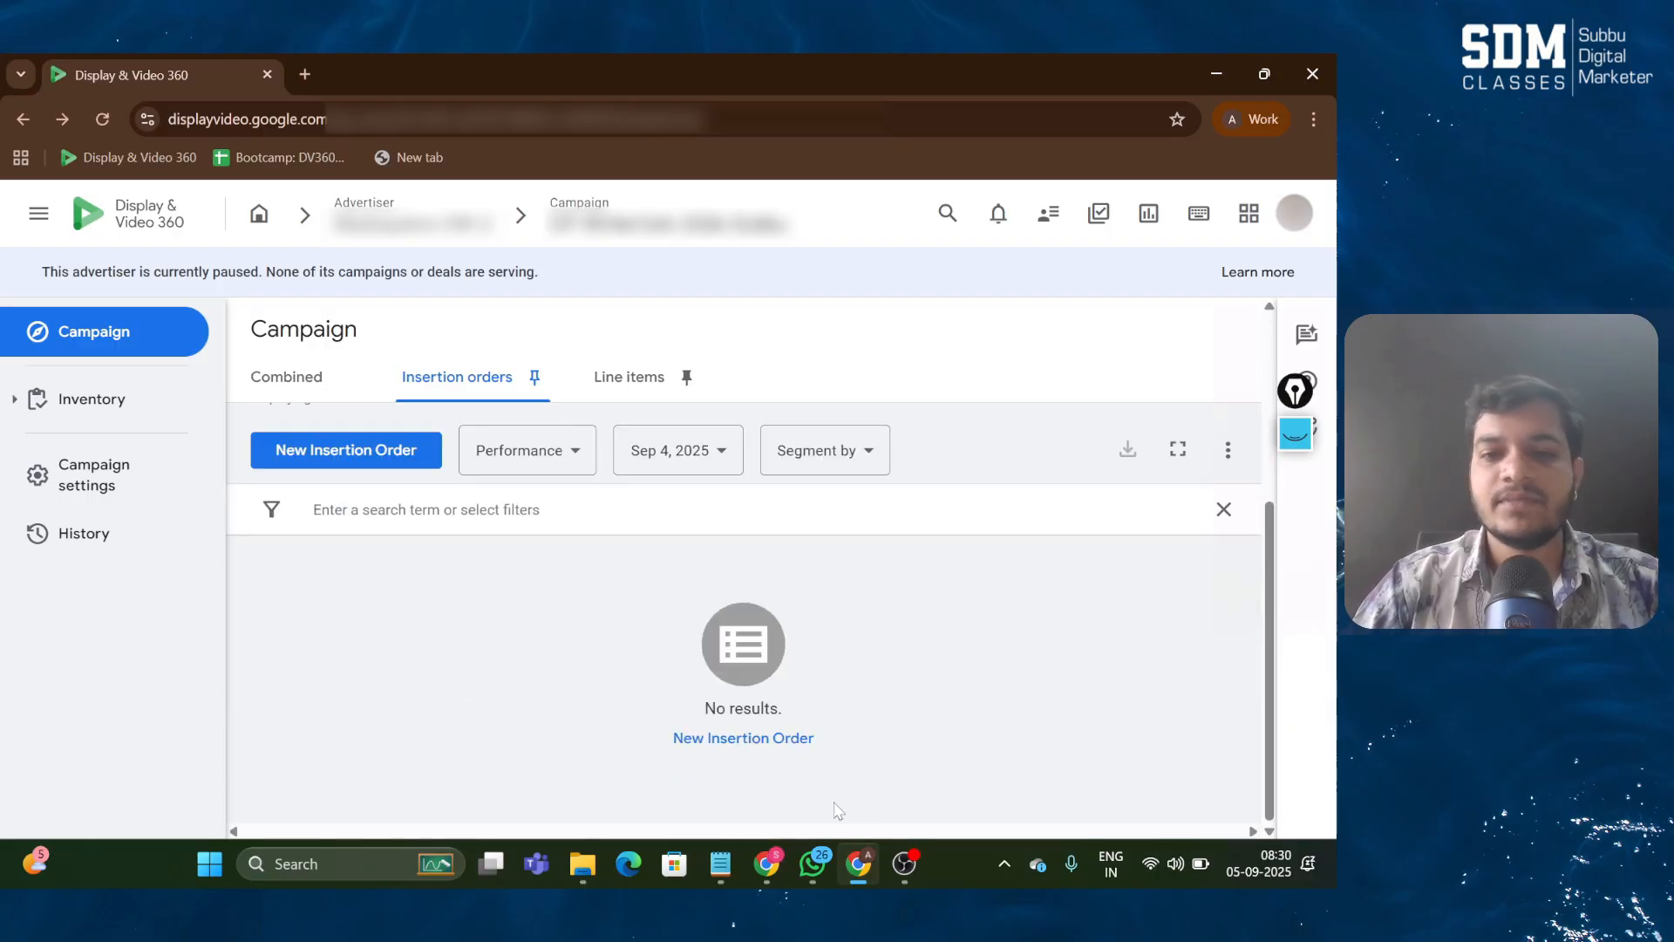
pyautogui.scroll(2, 589, 672)
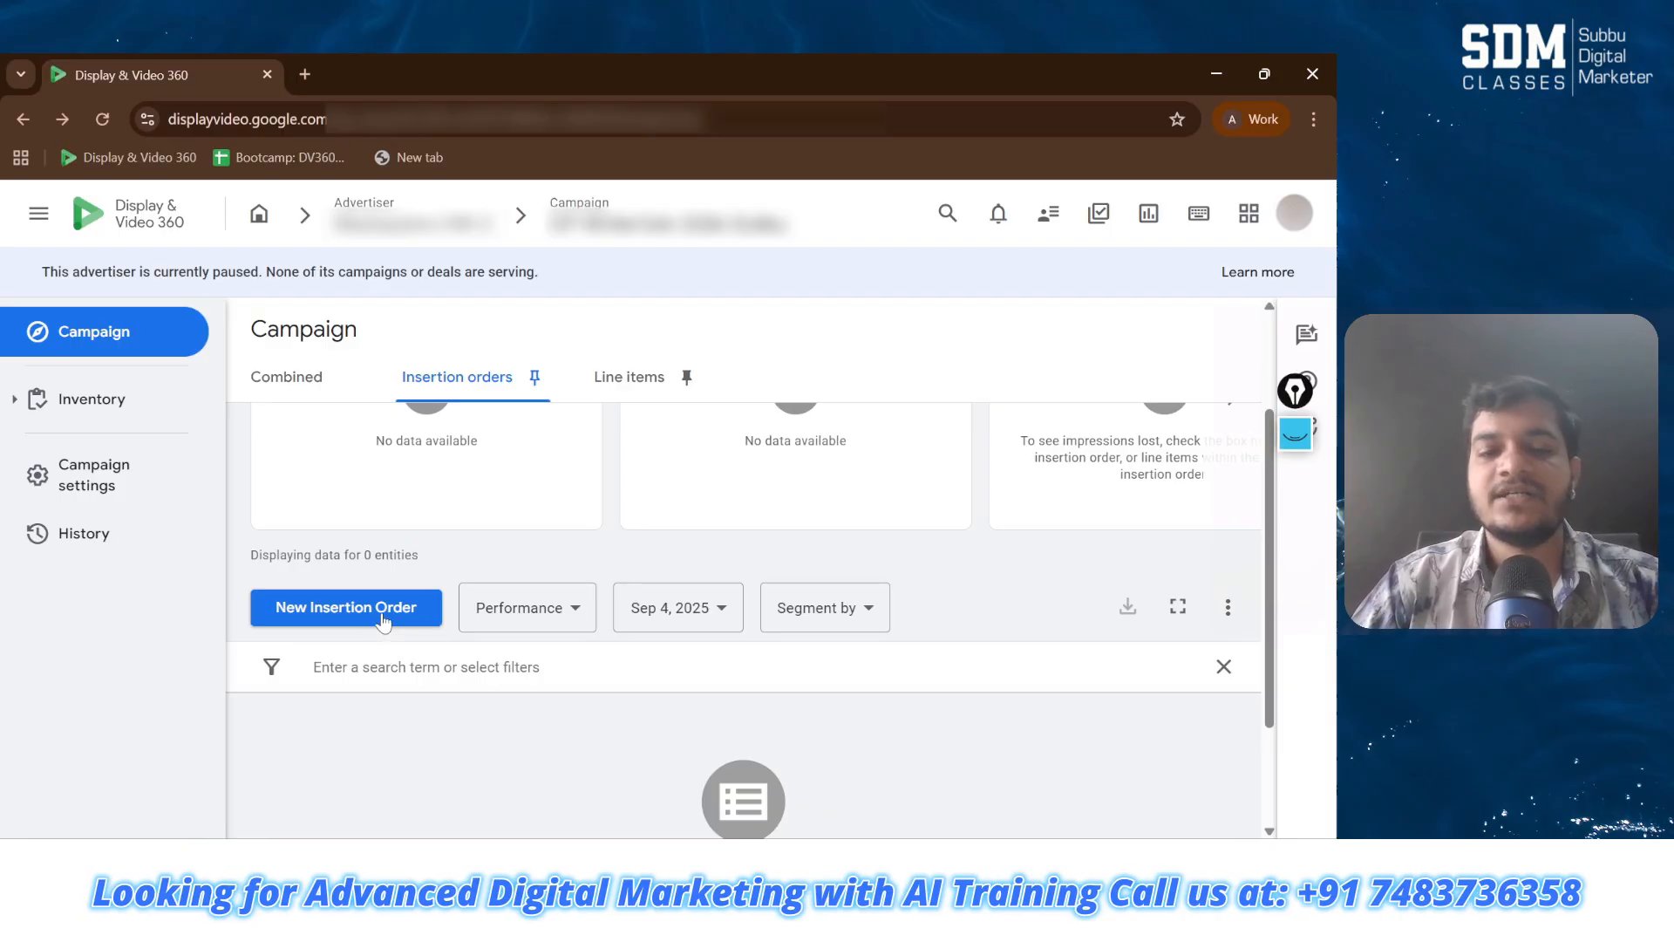
pyautogui.click(382, 610)
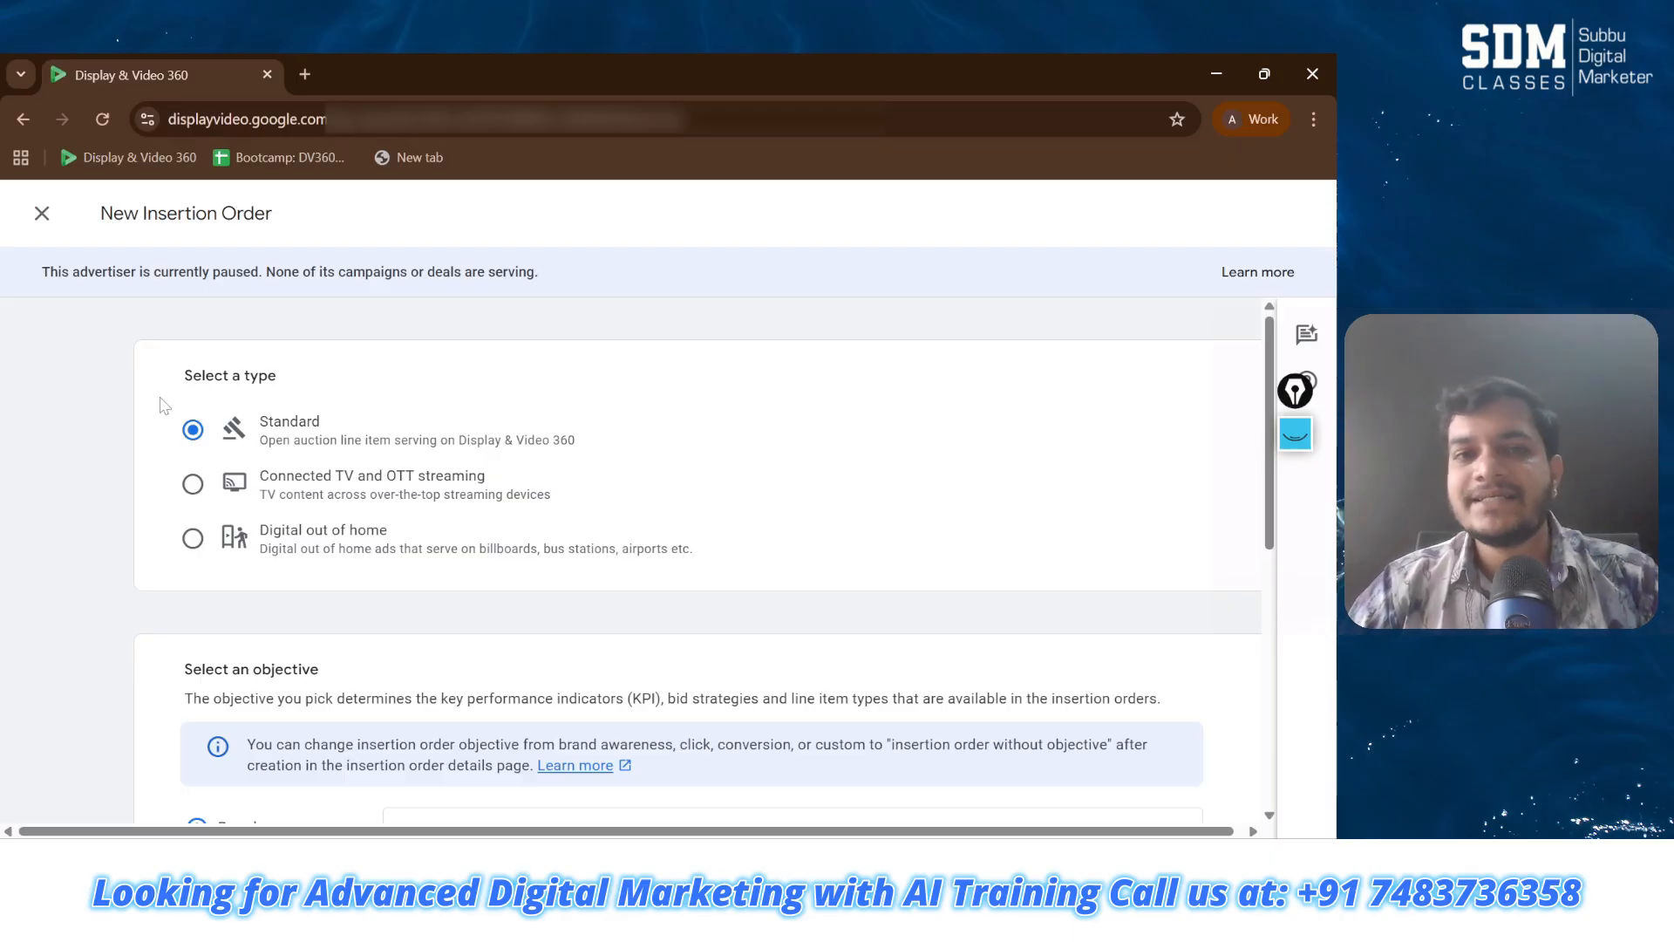
# Step: Review the insertion order types and the Brand awareness objective's KPIs, bid strategies and line item types
pyautogui.scroll(-1, 163, 406)
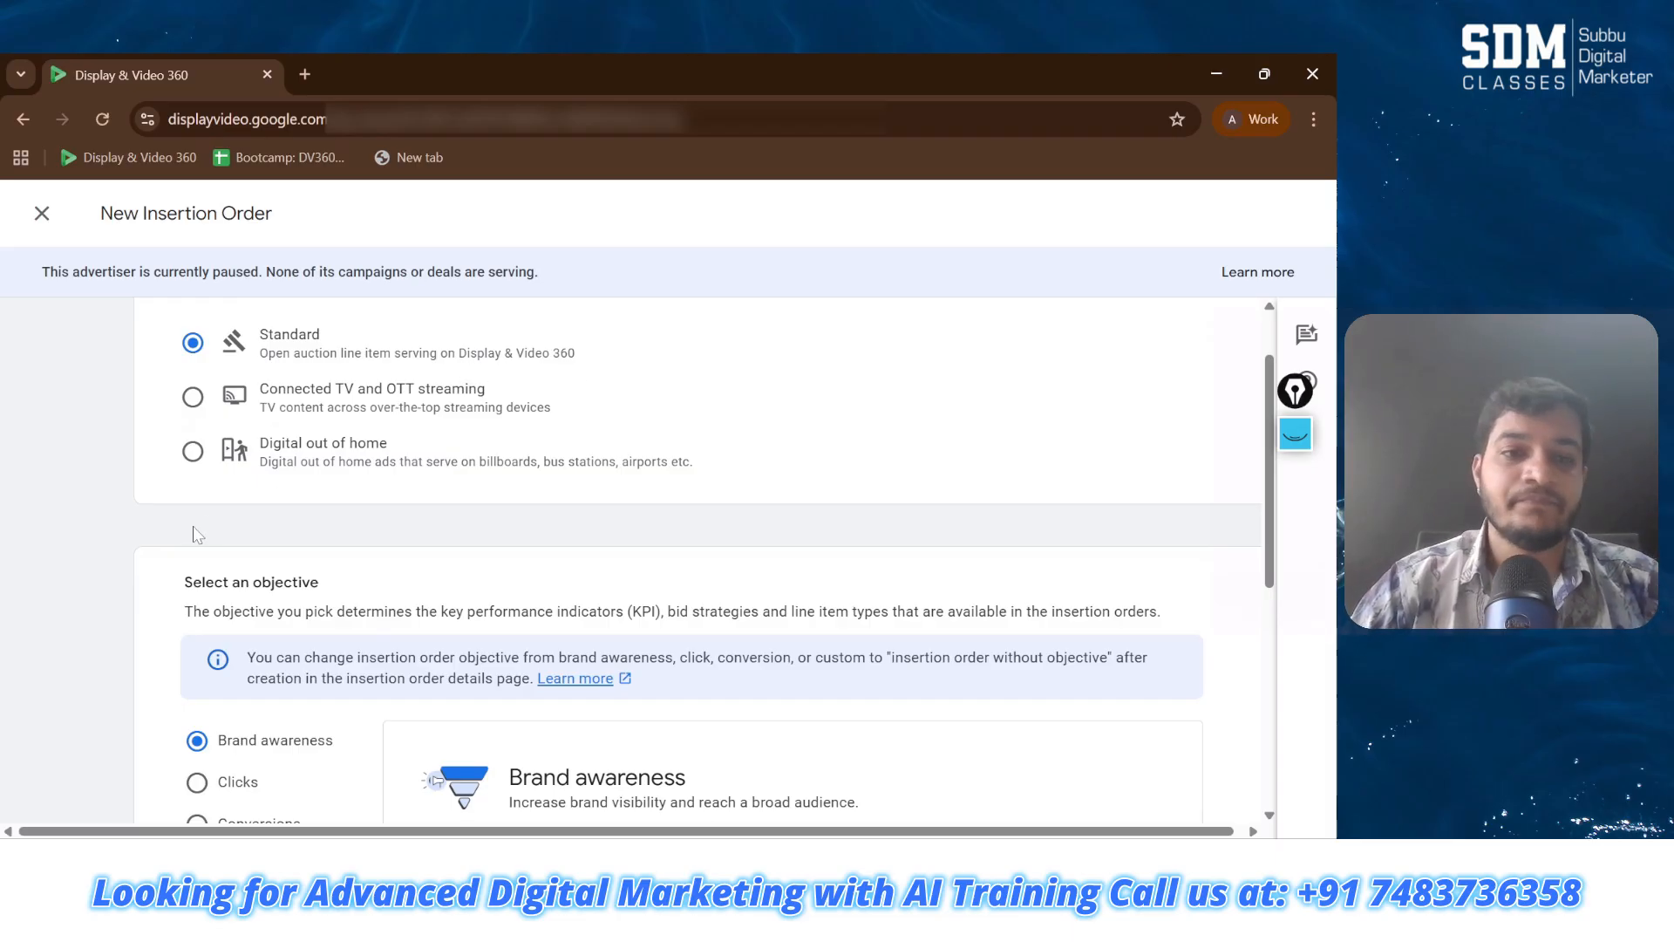
pyautogui.scroll(-2, 190, 539)
pyautogui.scroll(-2, 189, 542)
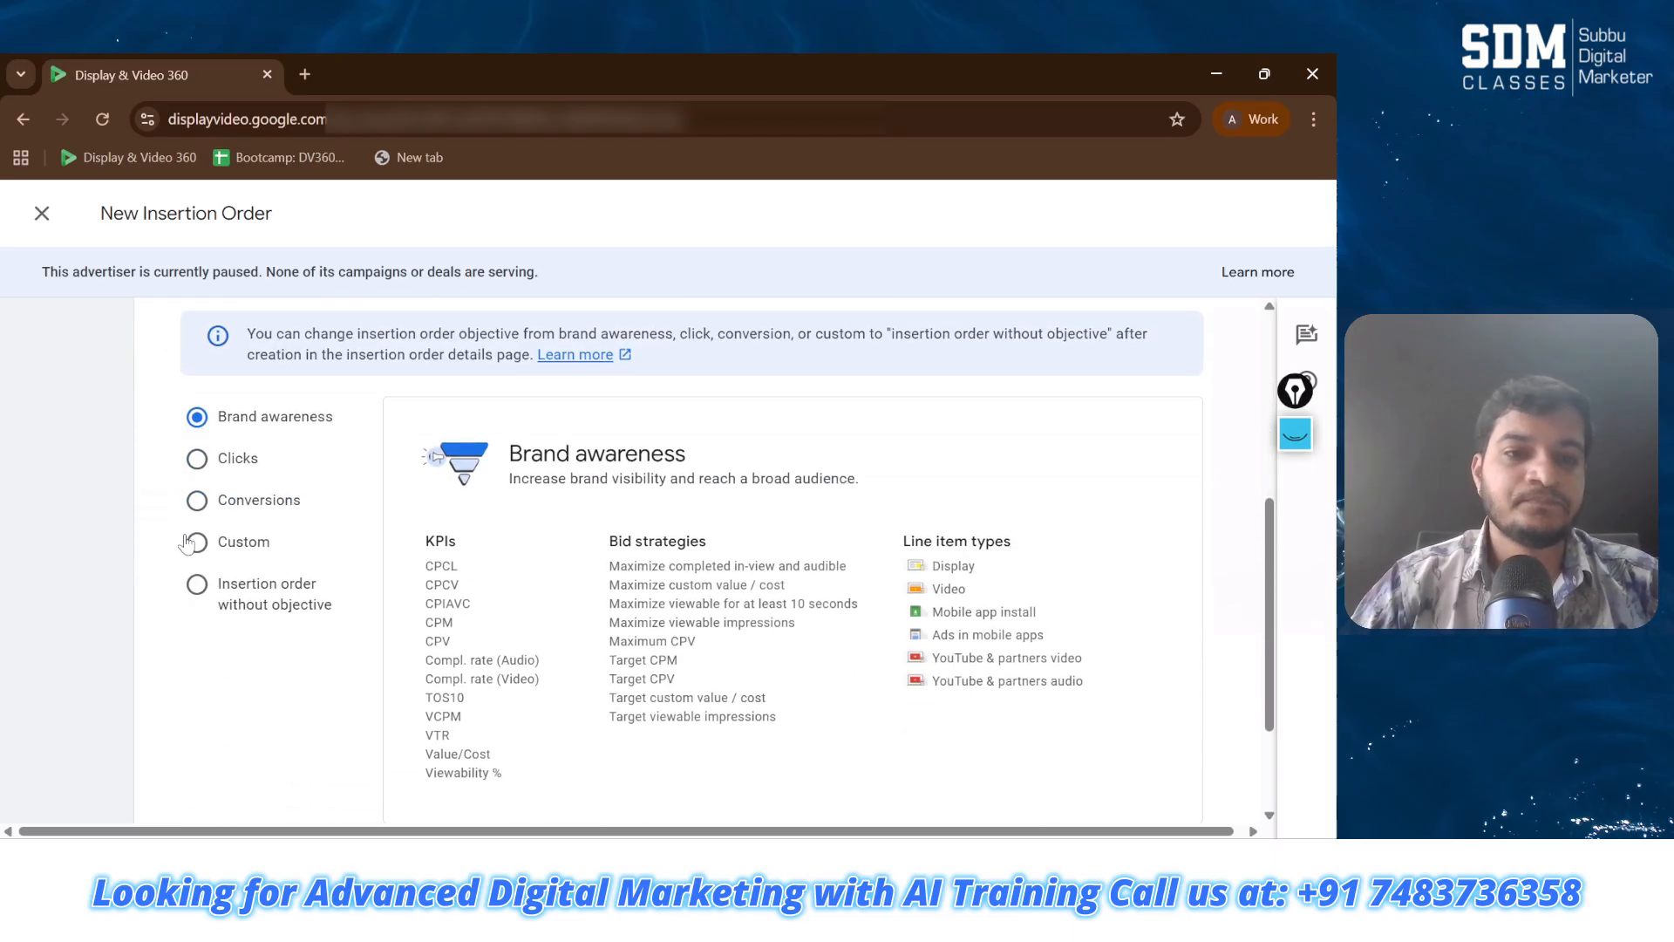
pyautogui.scroll(2, 189, 543)
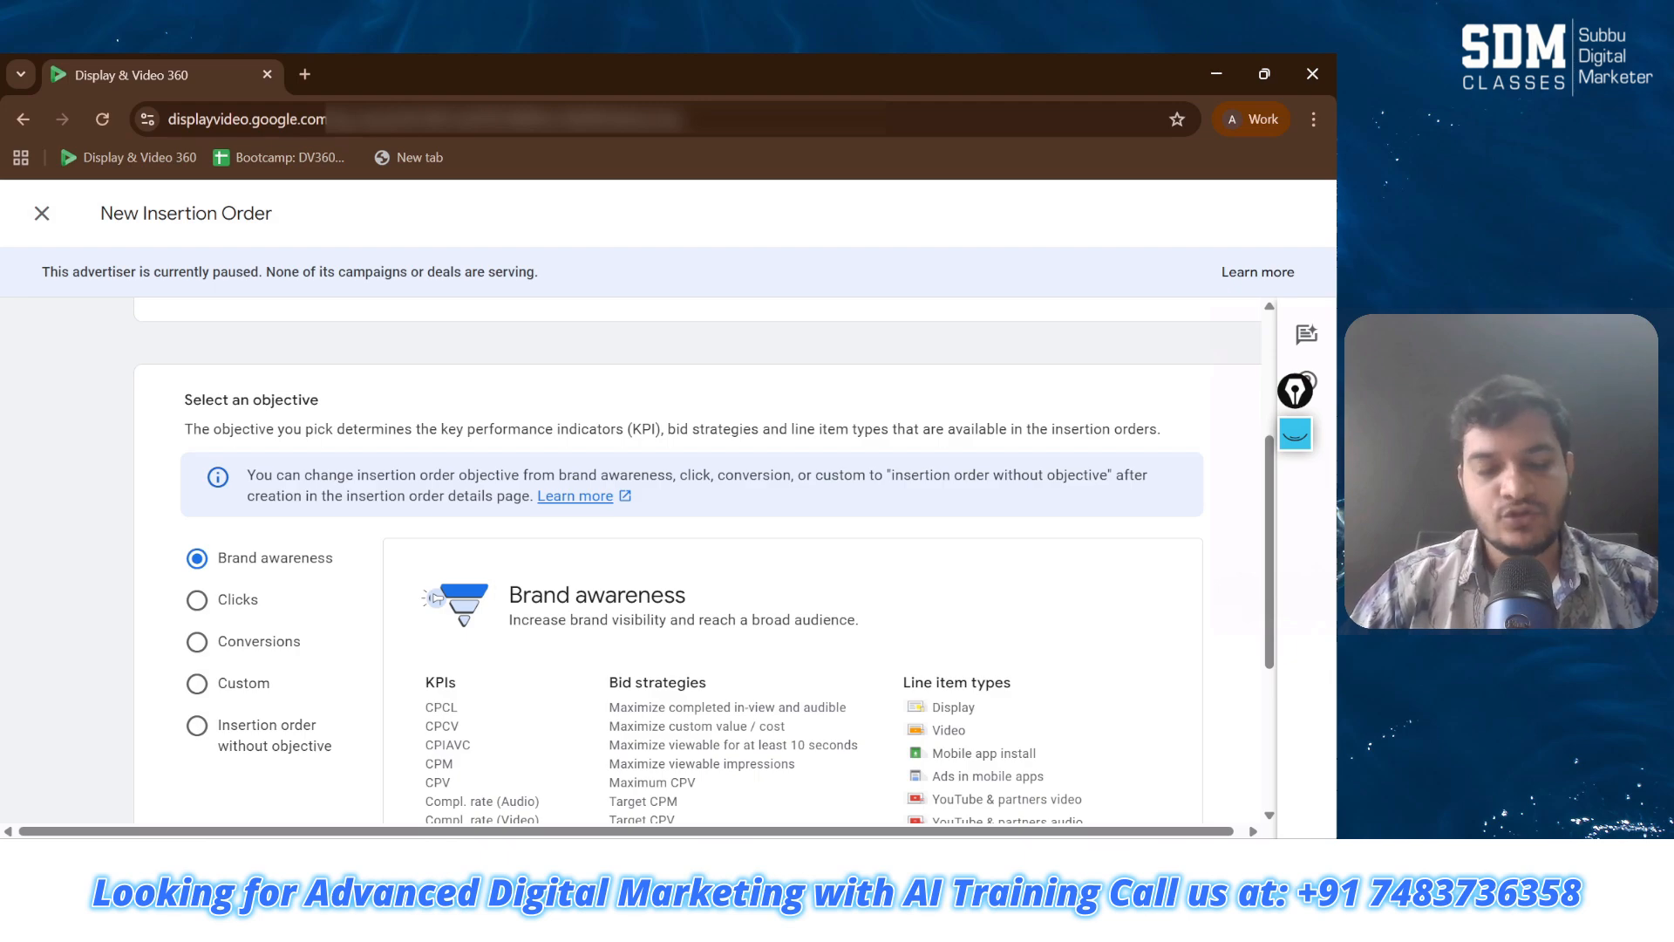
pyautogui.scroll(-1, 174, 418)
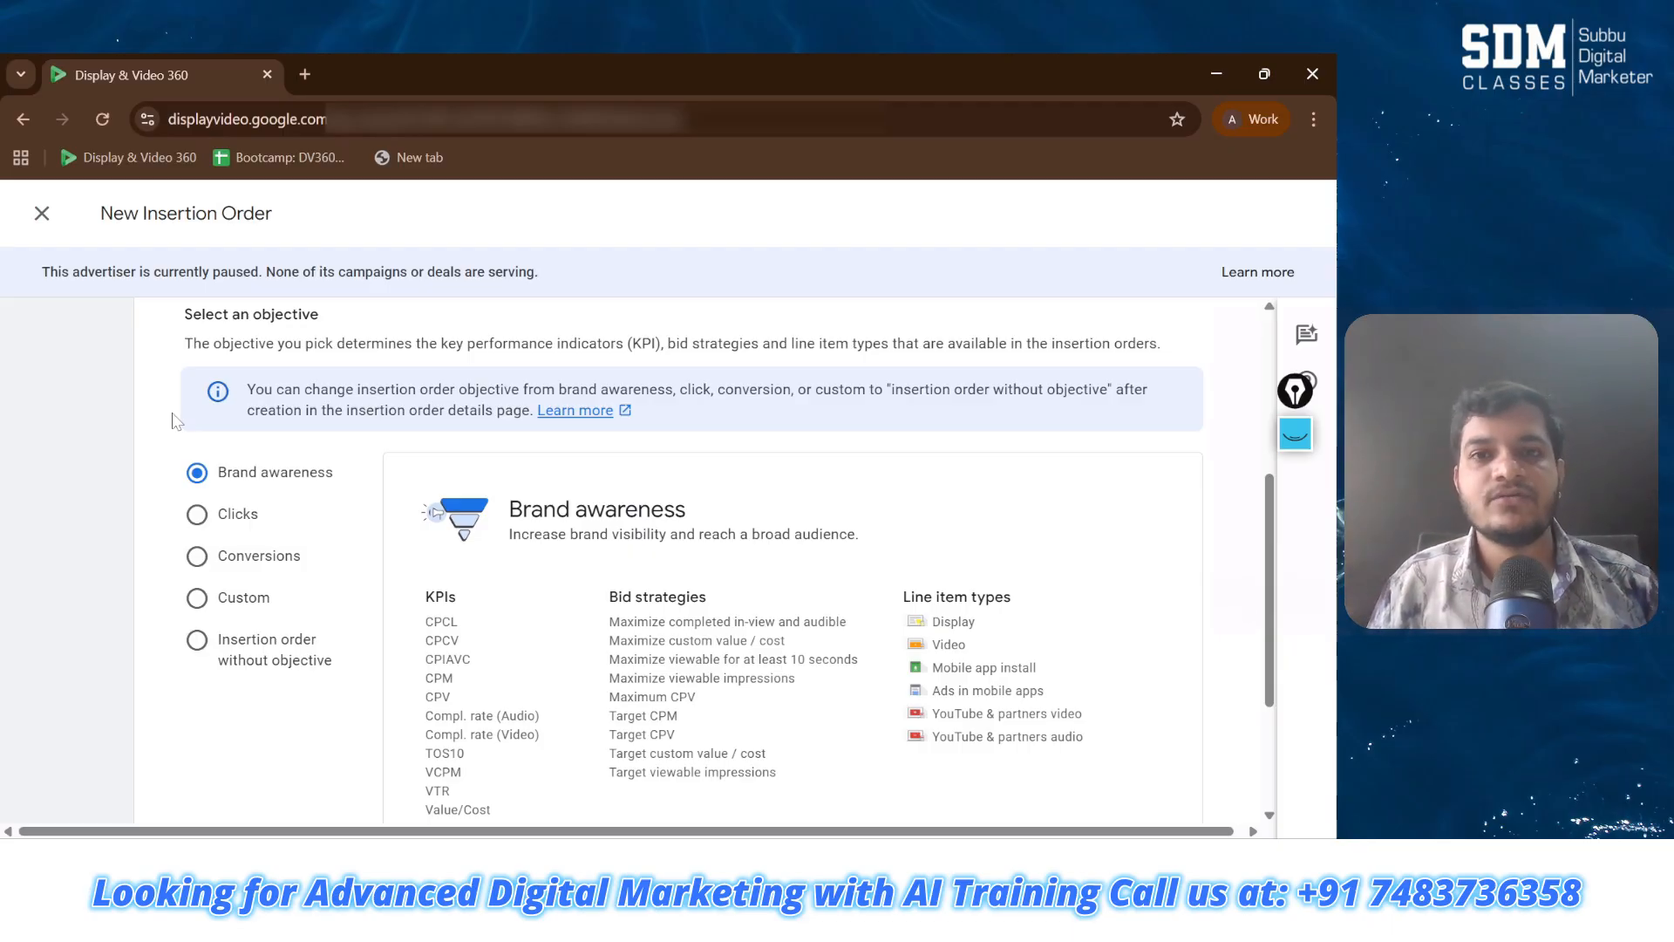
pyautogui.scroll(-1, 173, 421)
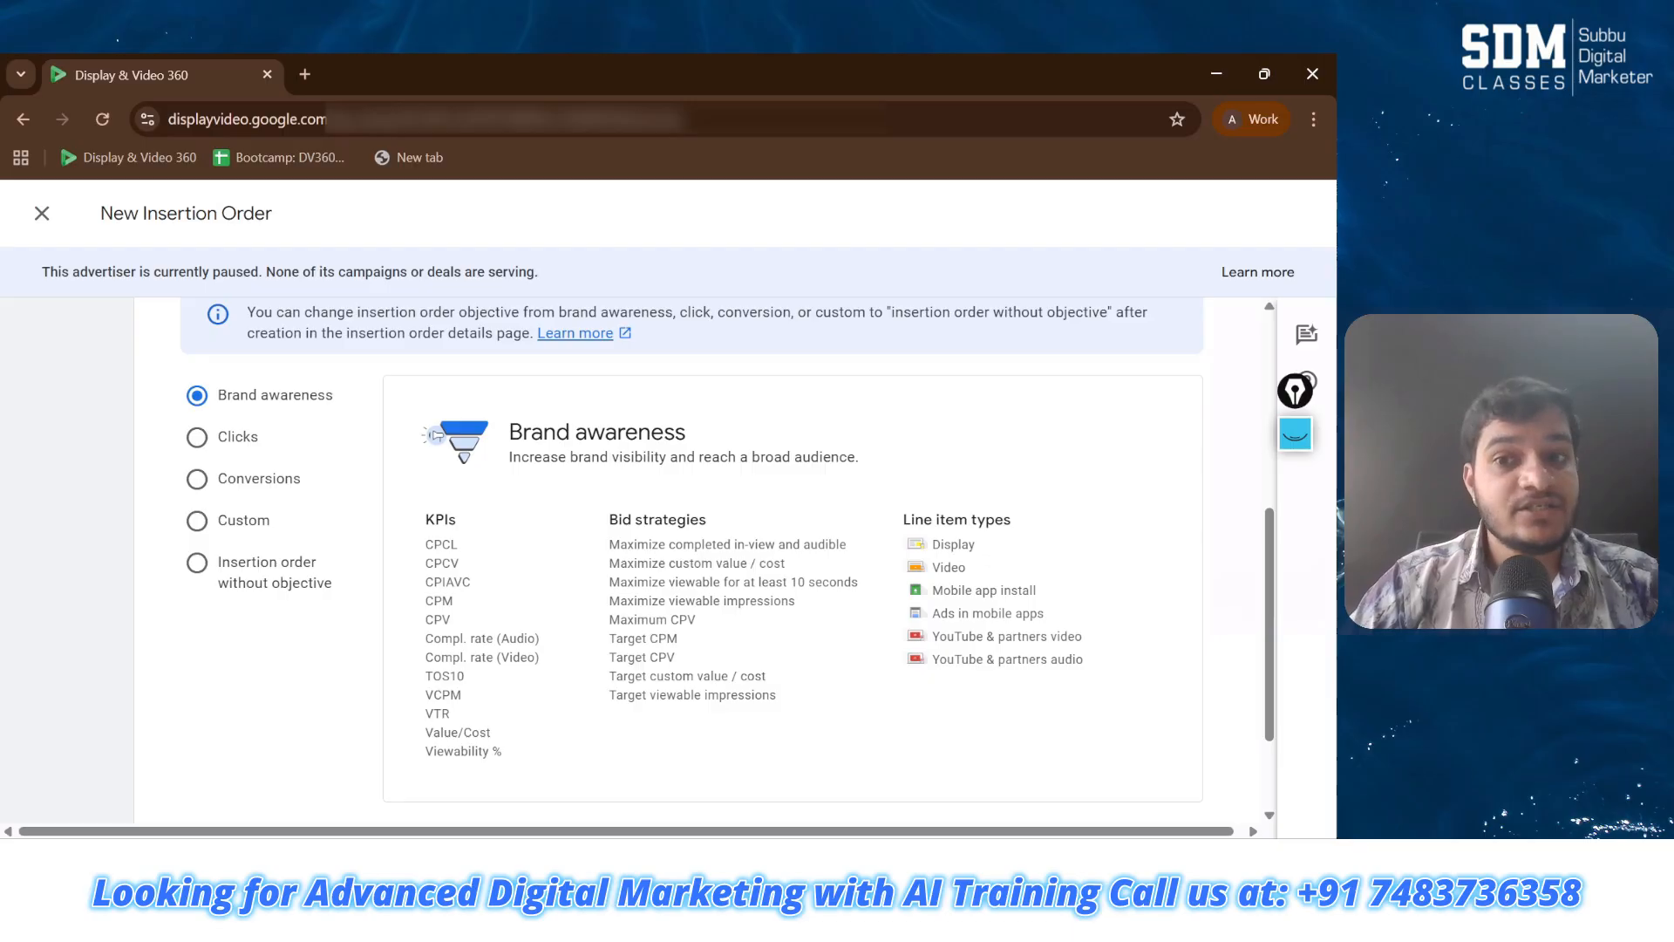
pyautogui.moveTo(1026, 523); pyautogui.dragTo(899, 527)
pyautogui.click(900, 527)
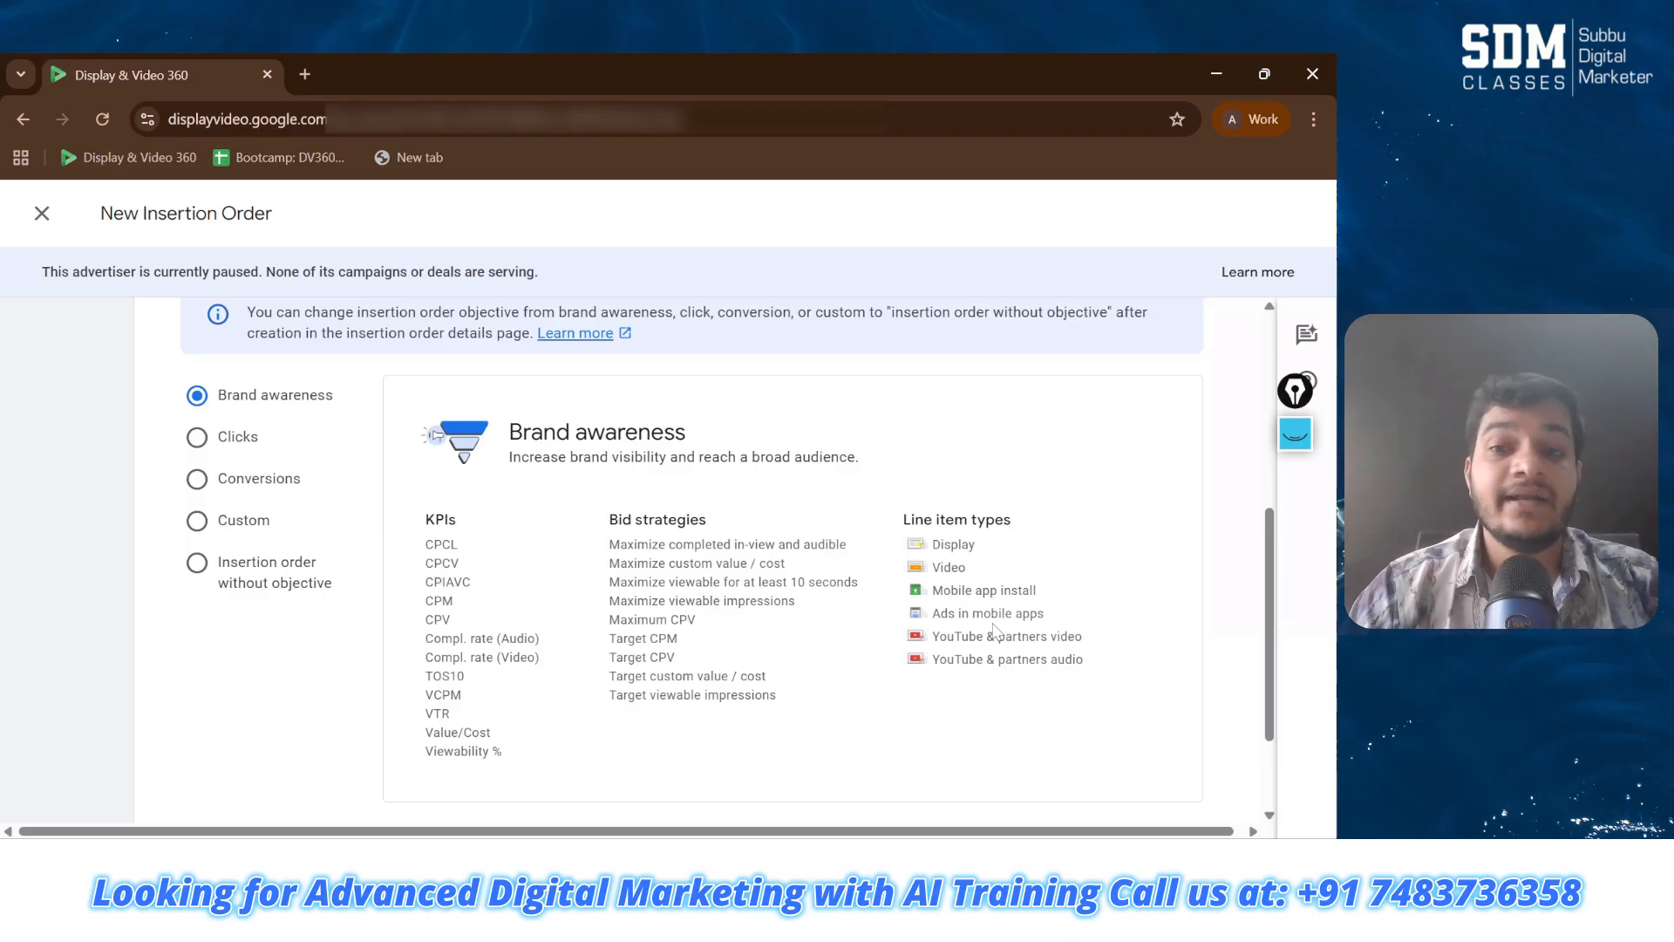
# Step: Choose Clicks as the insertion order's objective and continue to its detailed settings
pyautogui.click(205, 446)
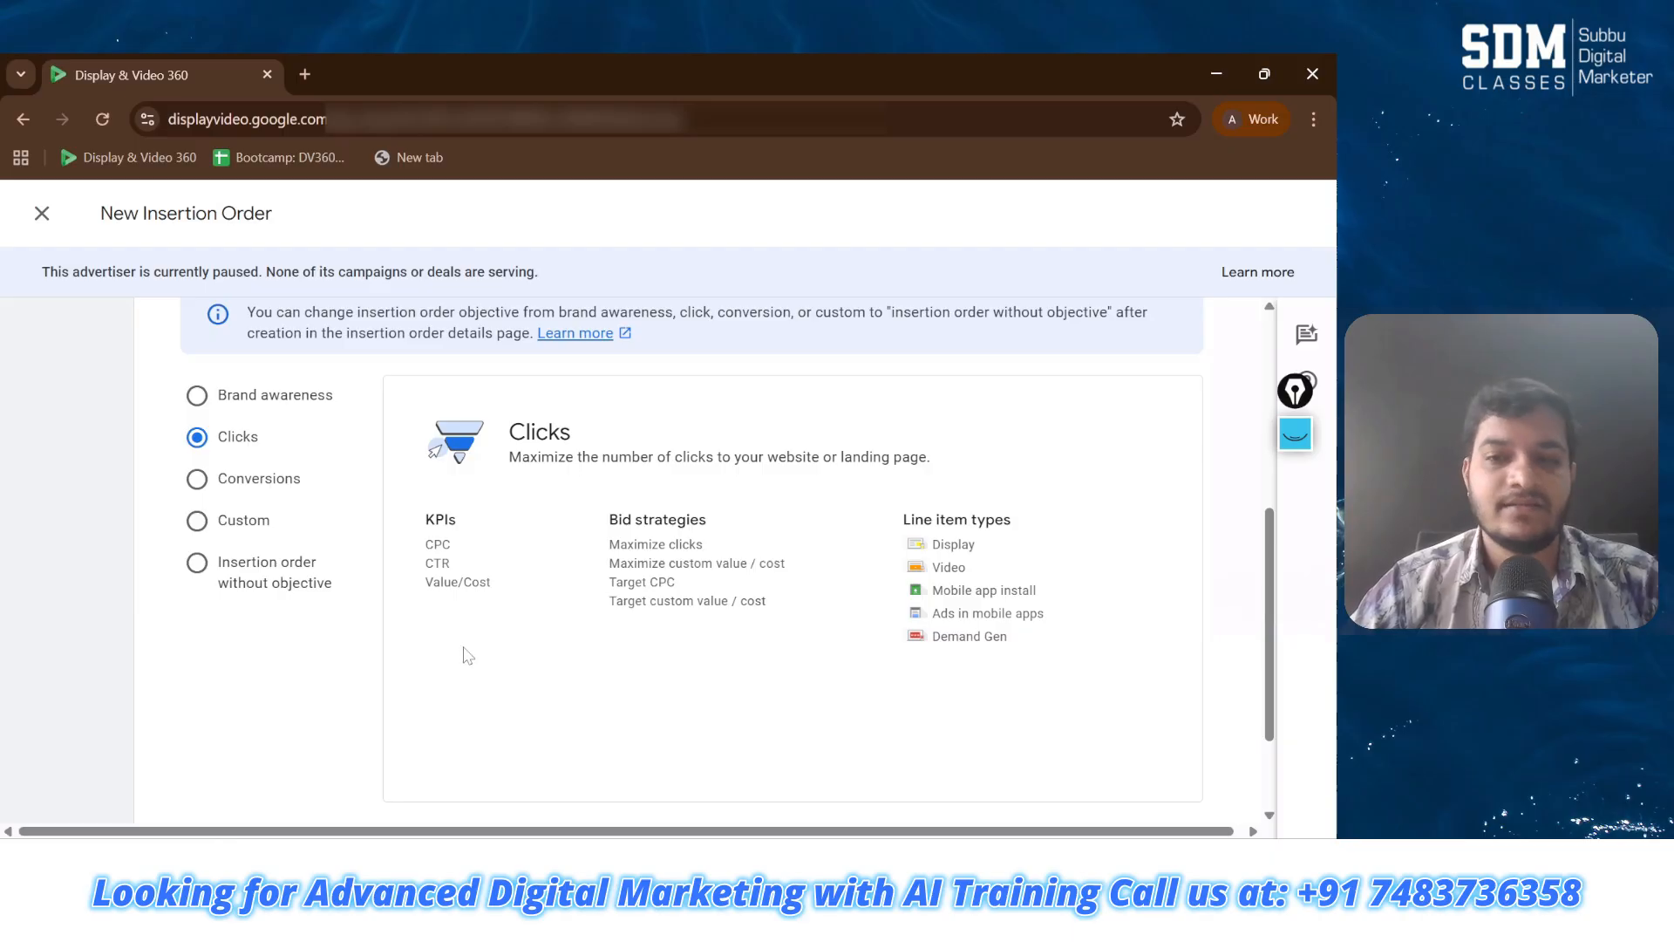
pyautogui.scroll(-1, 469, 655)
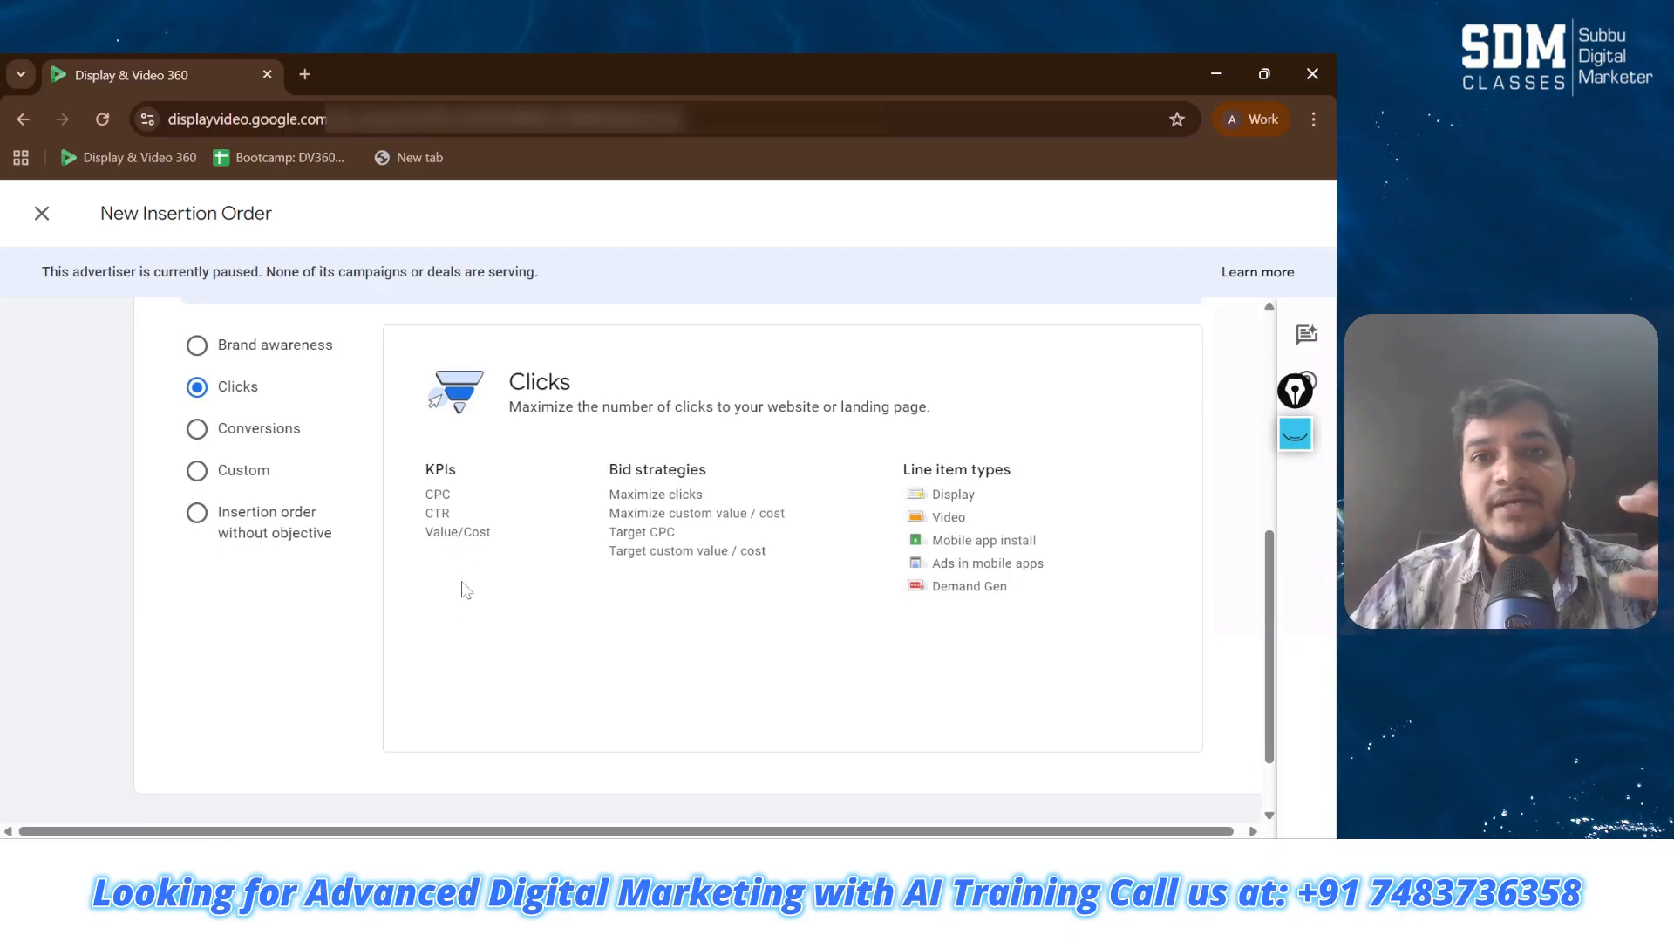
pyautogui.scroll(-2, 468, 590)
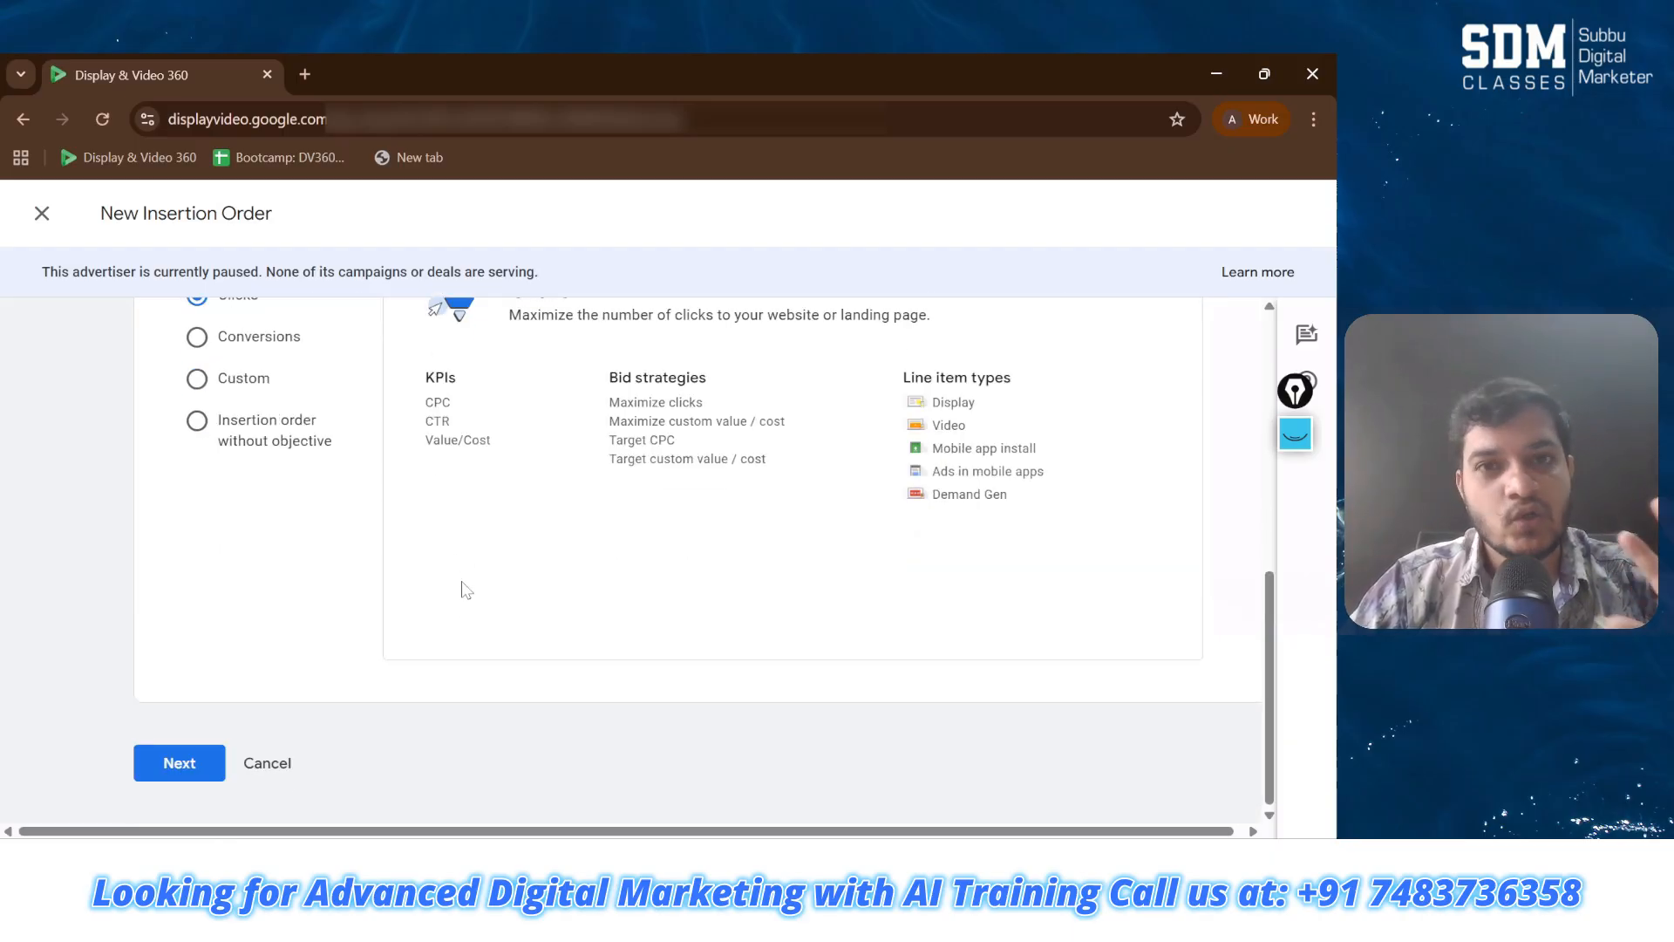
pyautogui.click(195, 766)
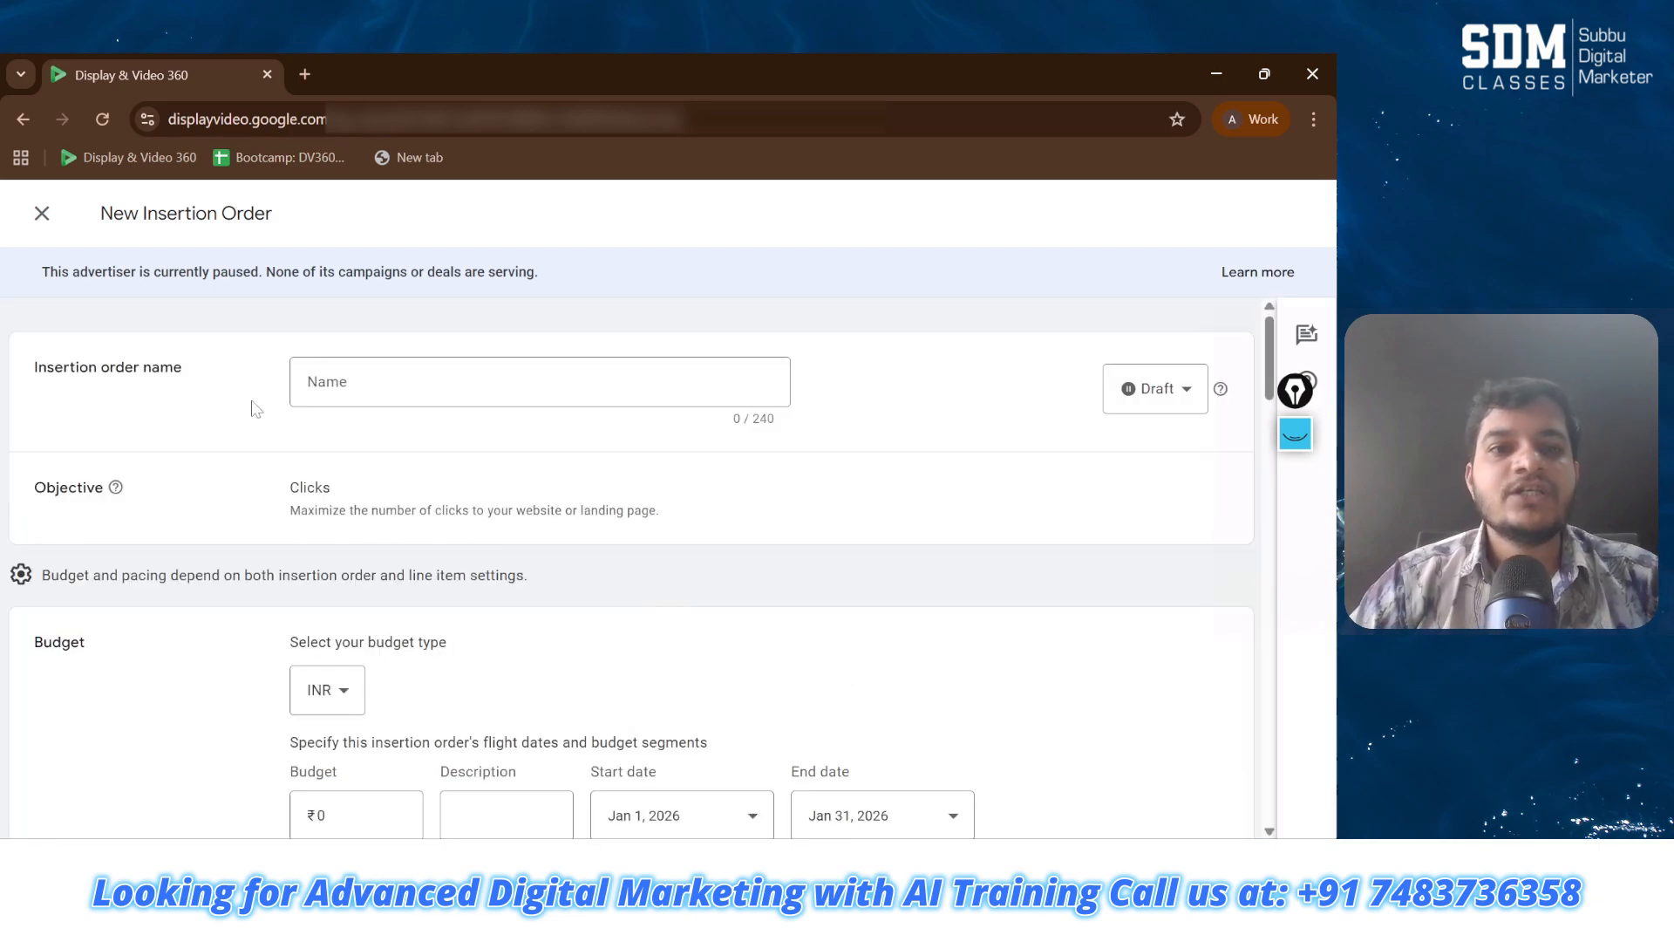
# Step: Name the insertion order "CTR_Jan_2026_" followed by the marketer's name
pyautogui.click(540, 382)
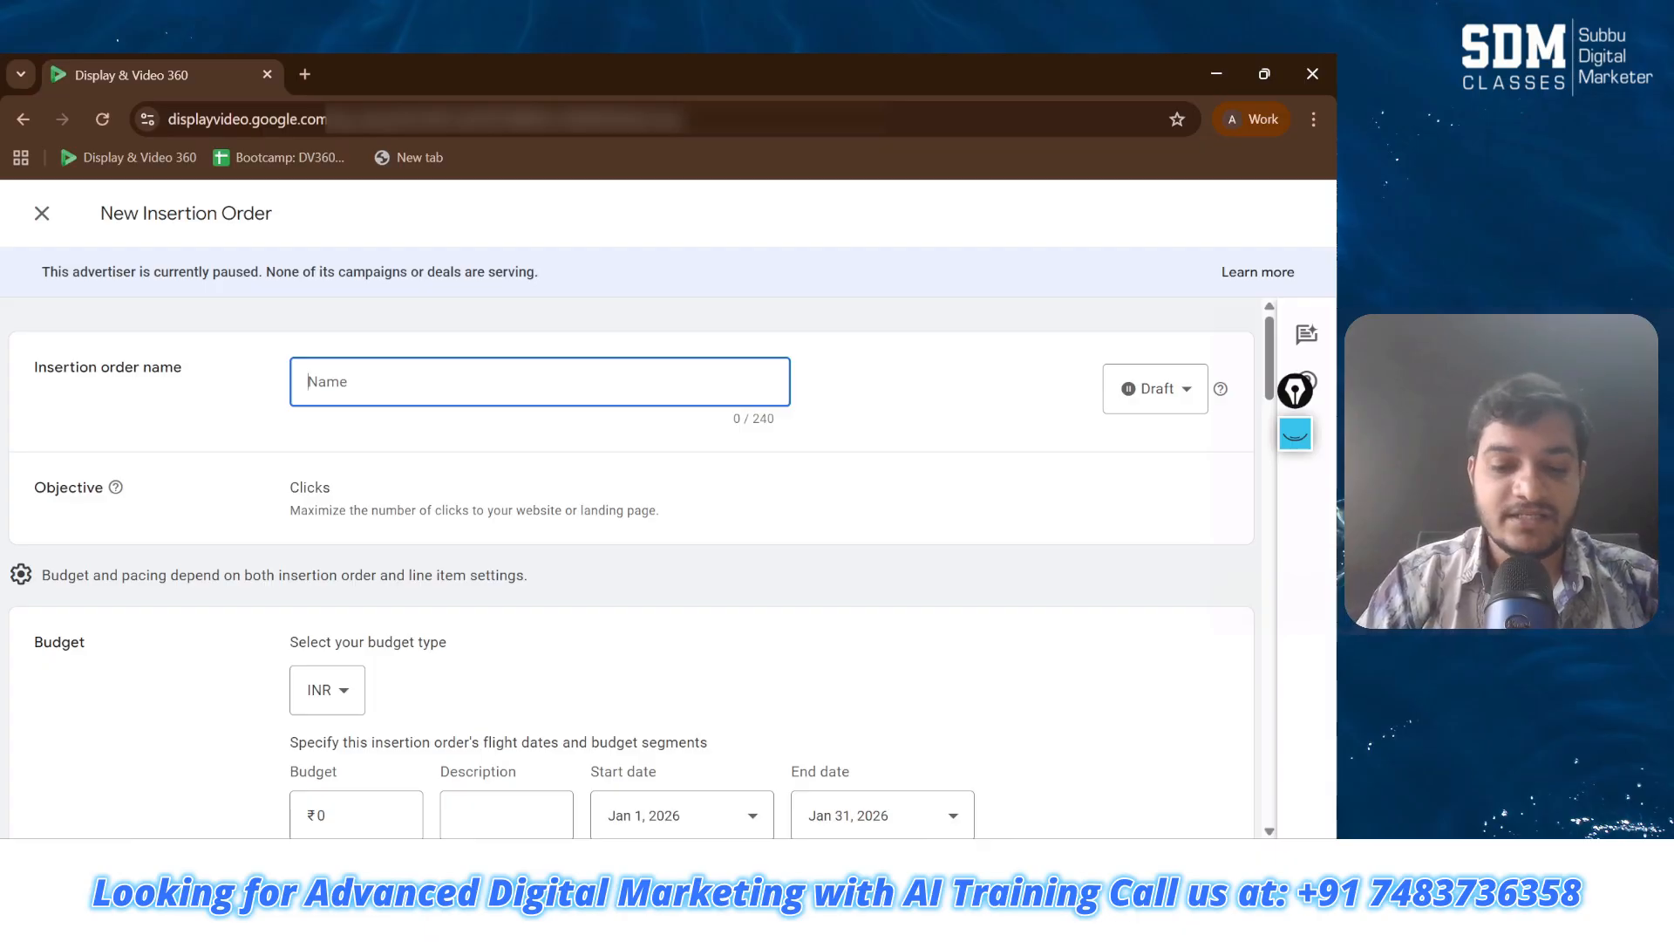
pyautogui.write('CTS')
pyautogui.press('BackSpace')
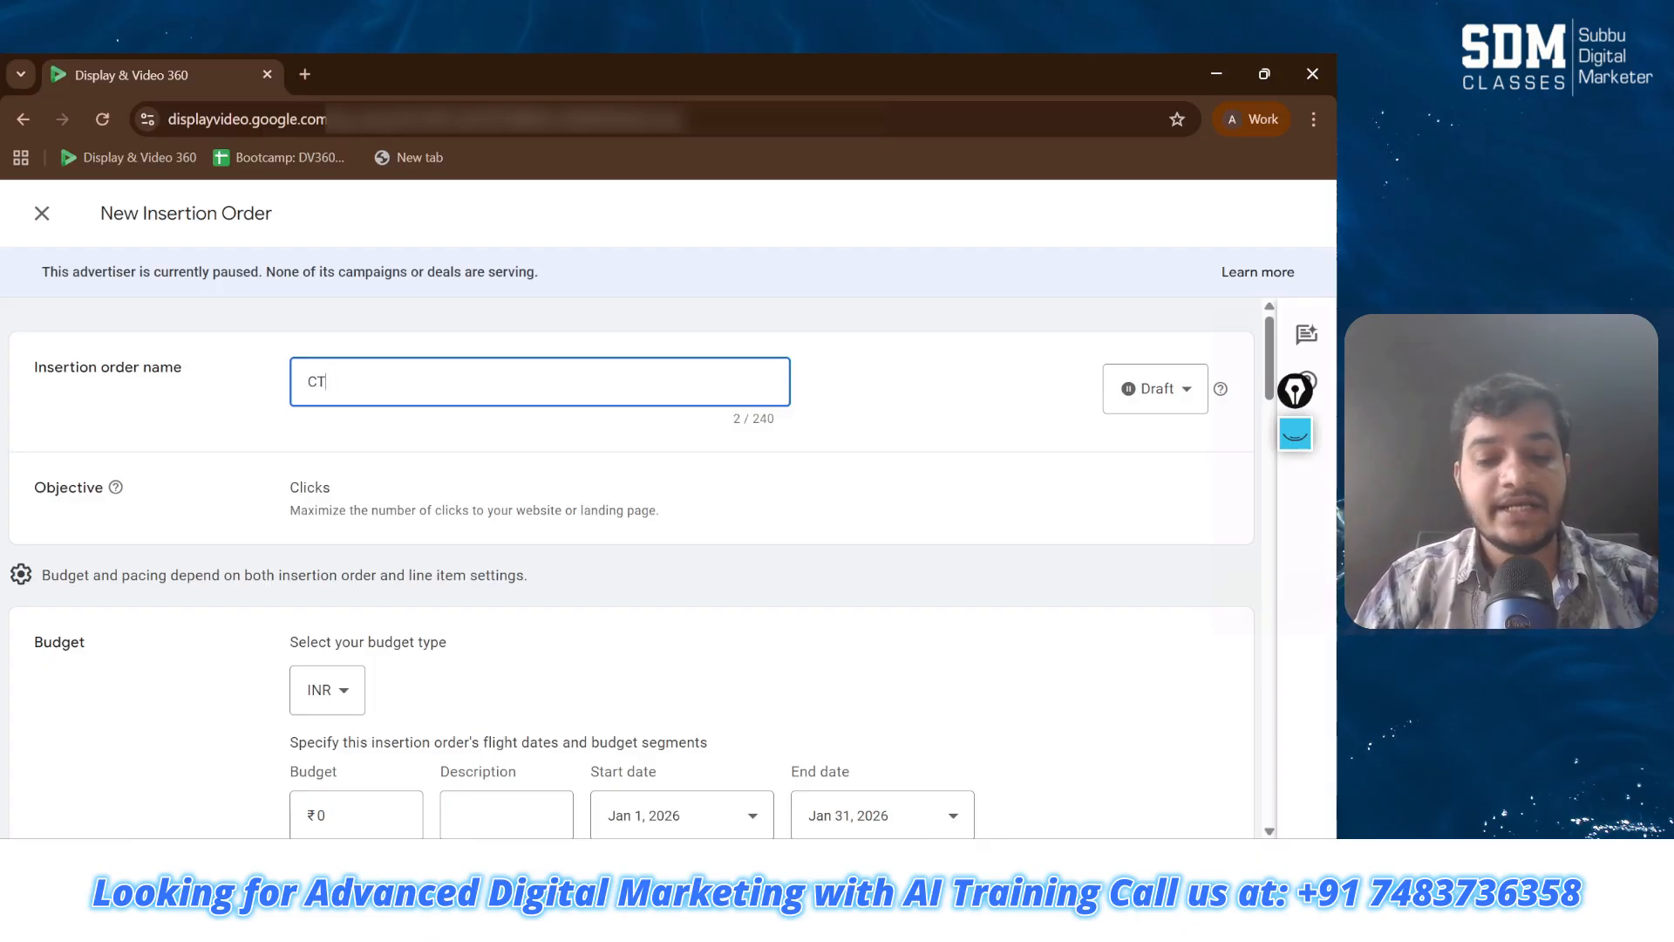
pyautogui.write('R')
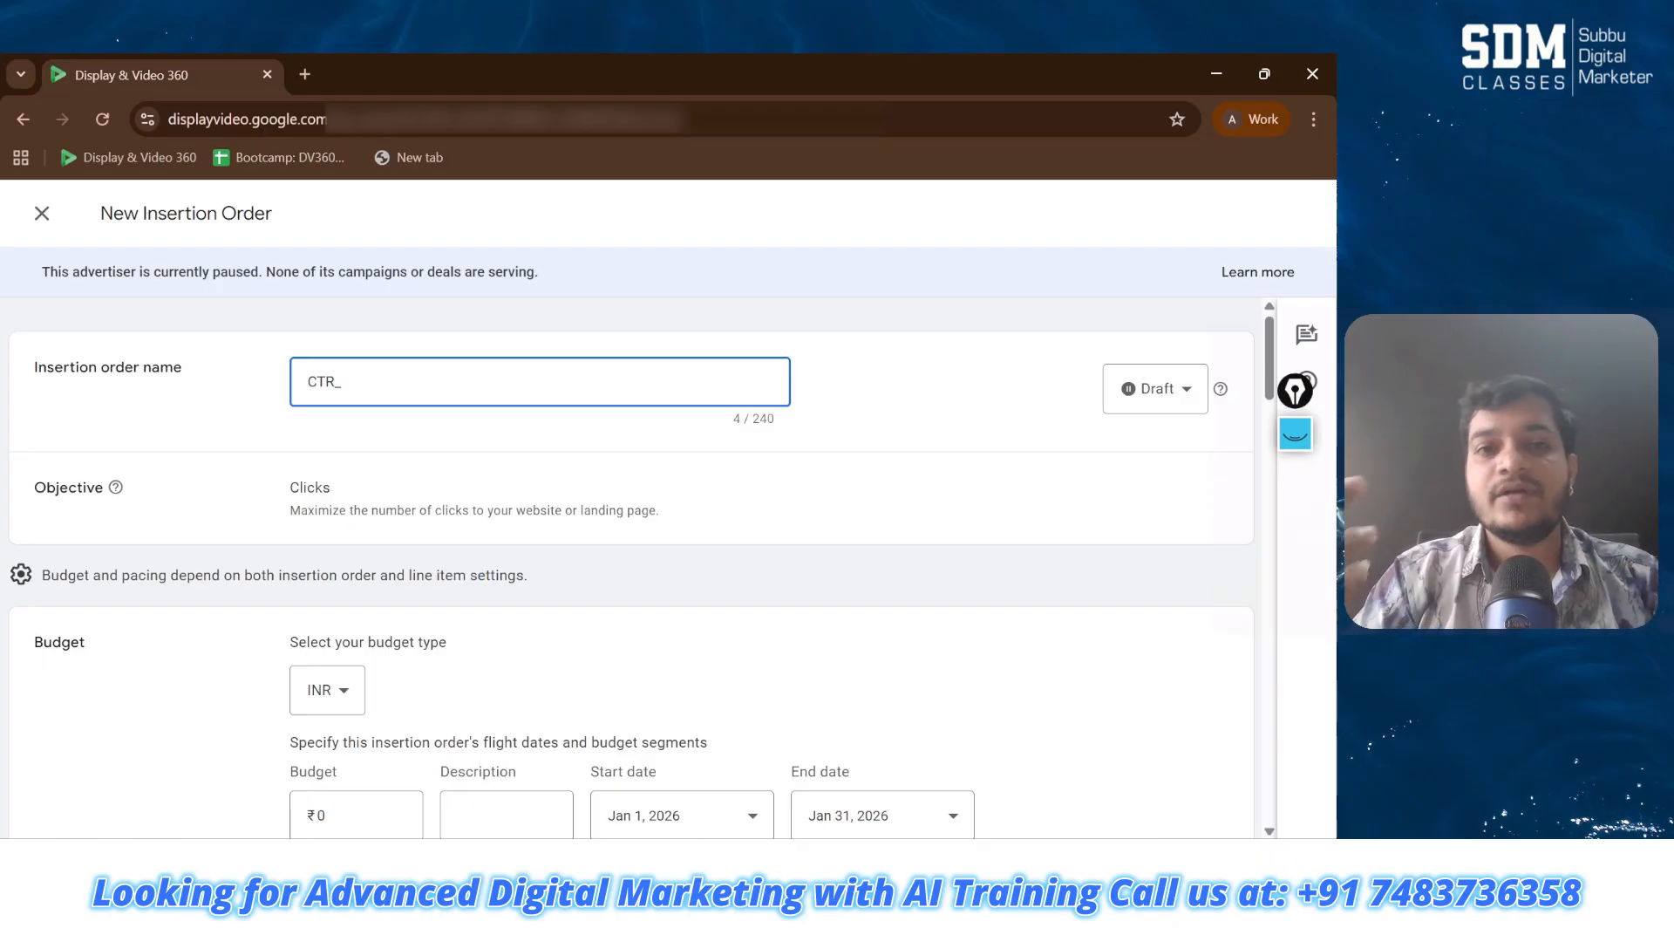
pyautogui.write('_2026')
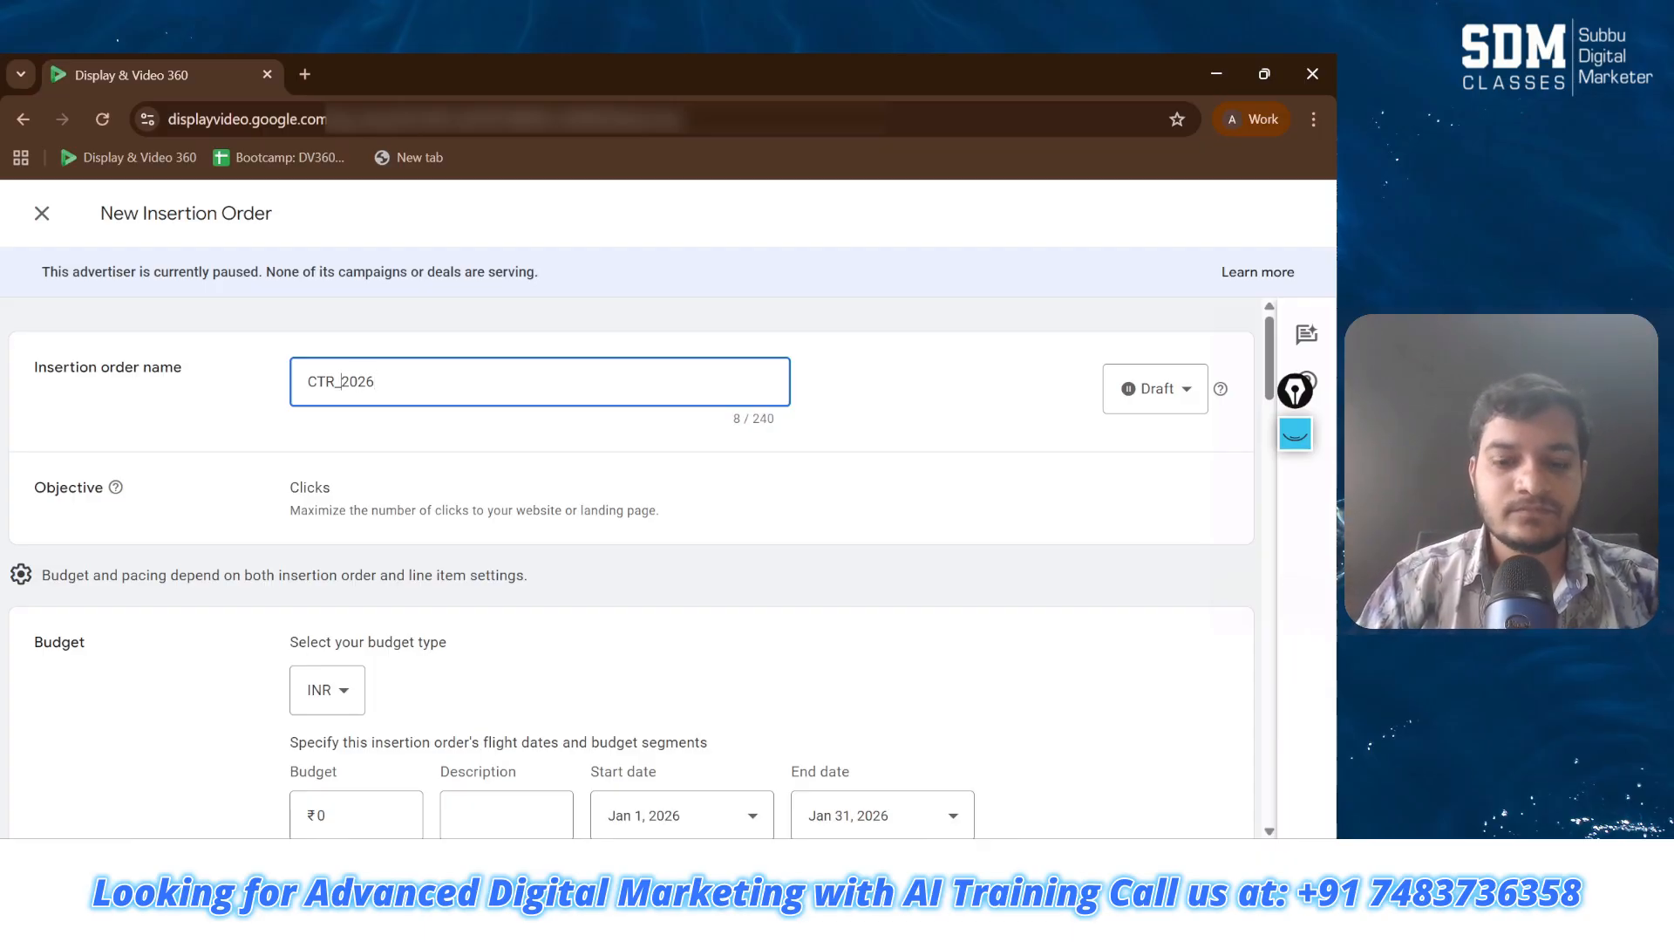
pyautogui.write('Jan_')
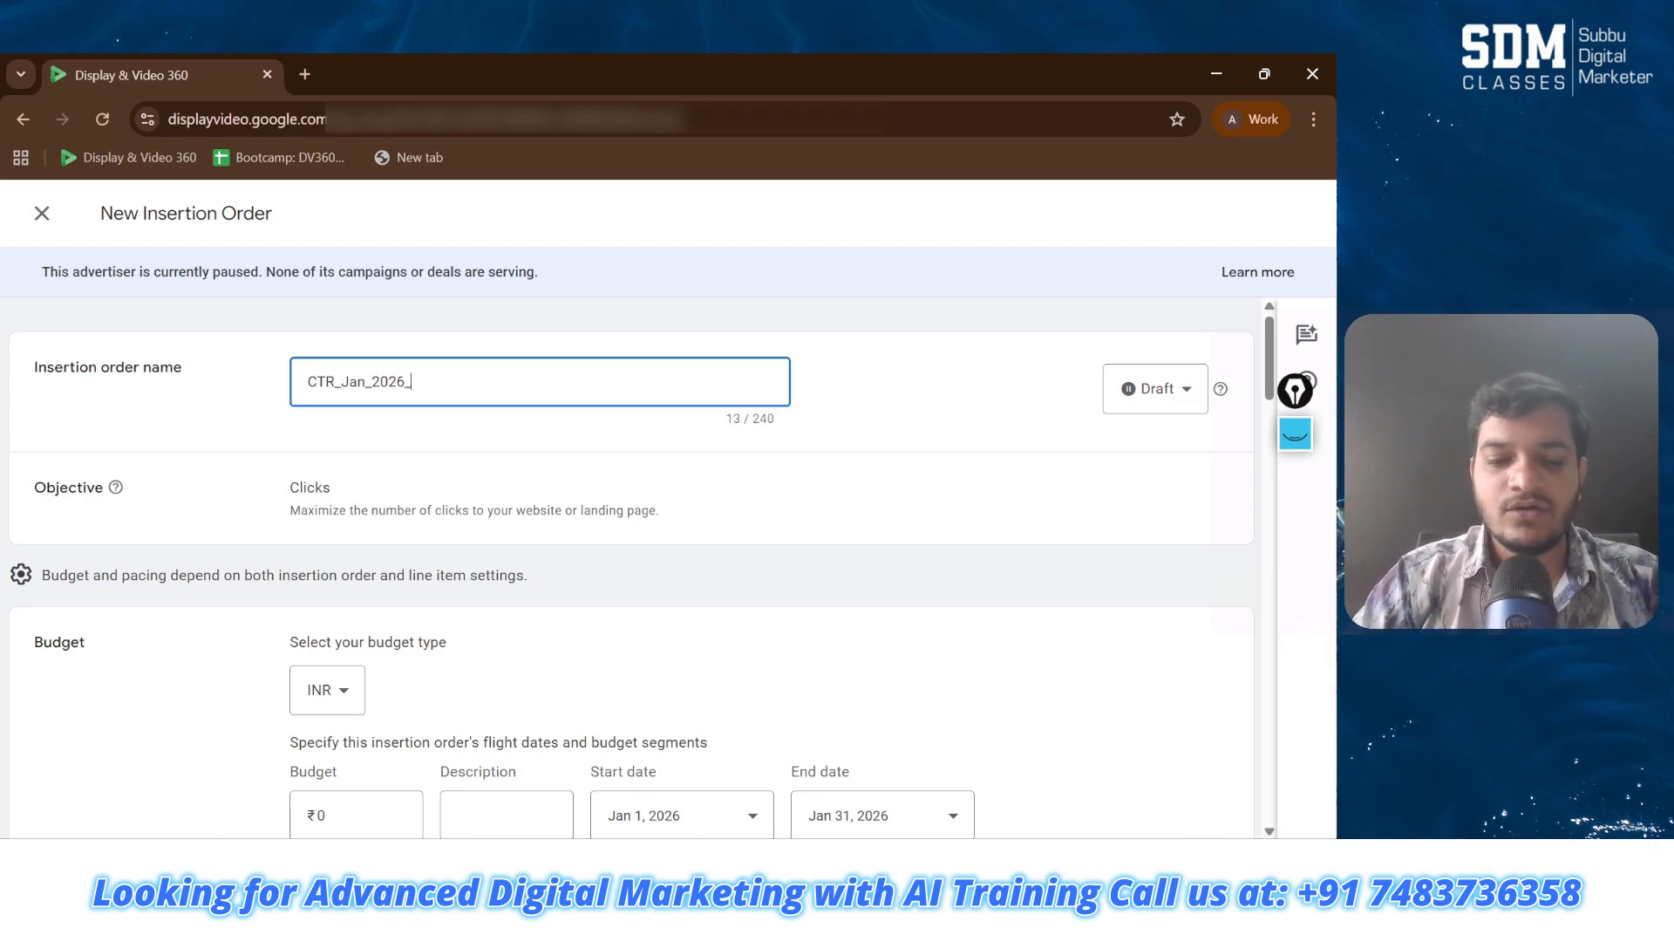
pyautogui.write('Subbu')
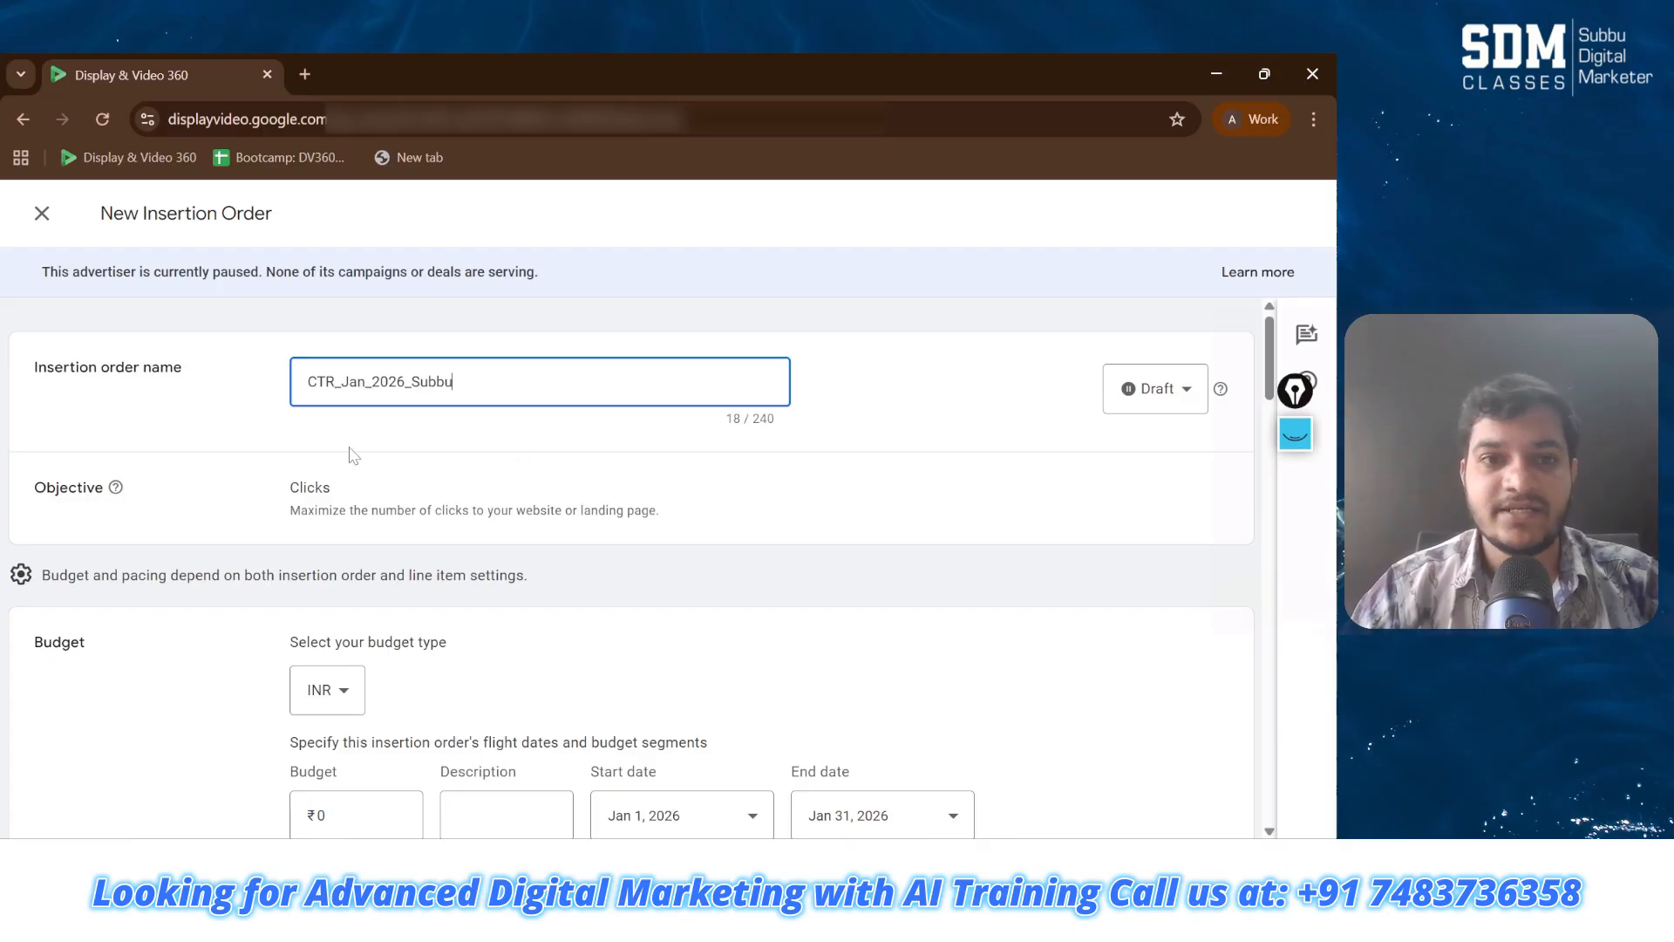
pyautogui.click(265, 469)
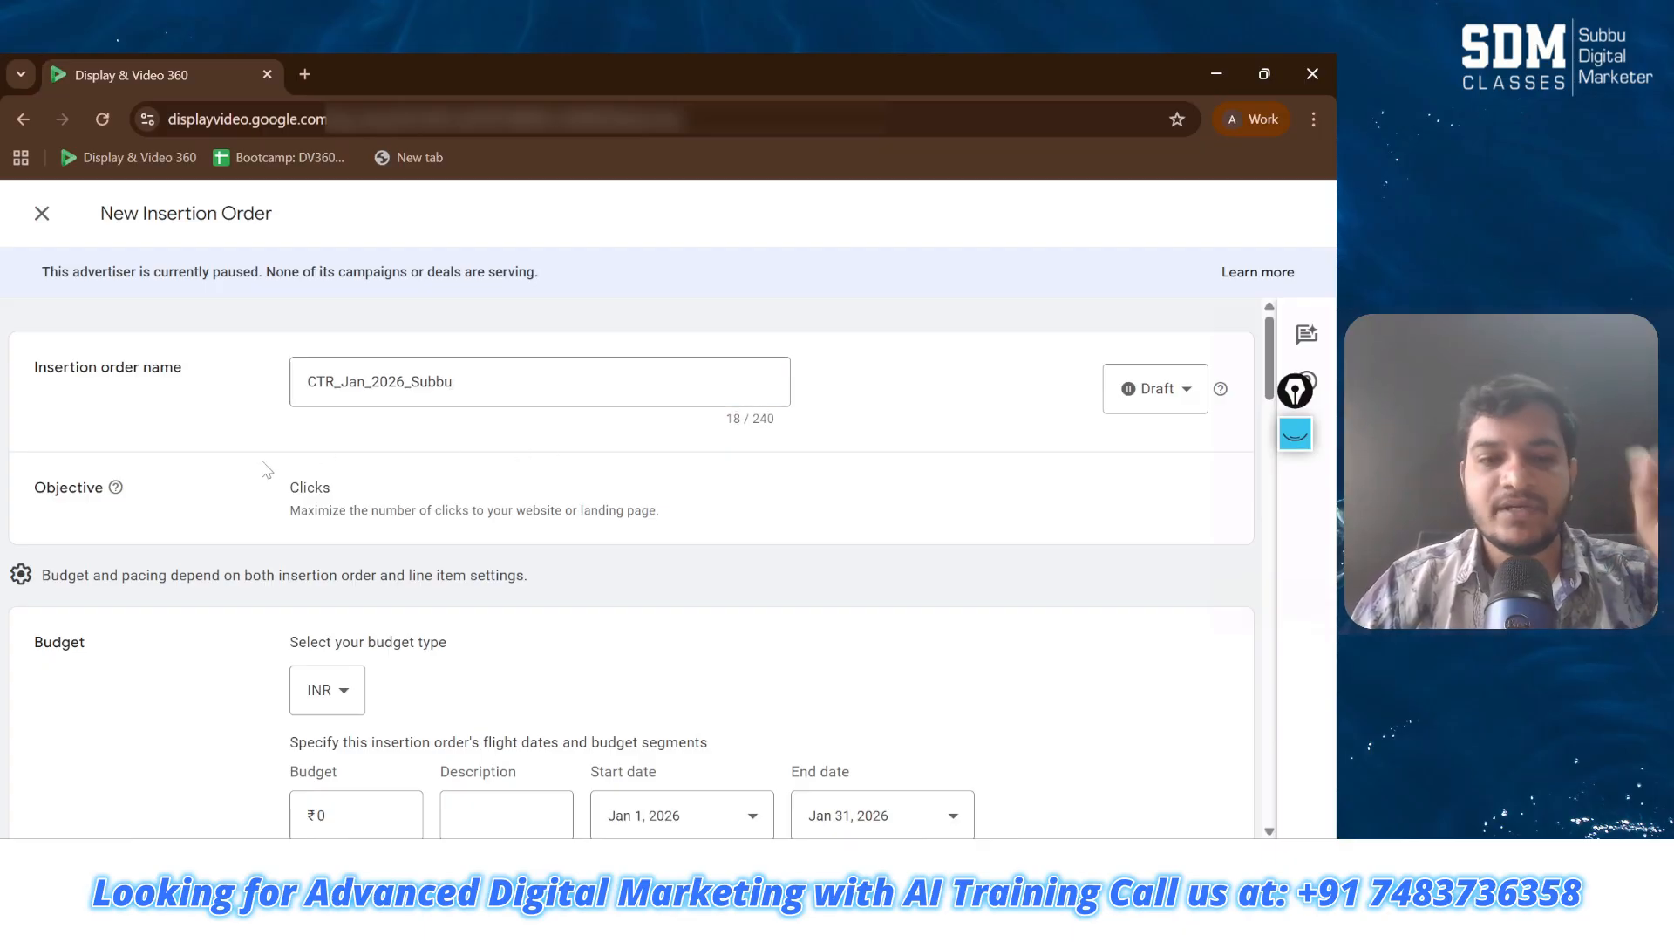
# Step: Set the insertion order's budget to ₹10000 and check the start date selection
pyautogui.scroll(-1, 264, 469)
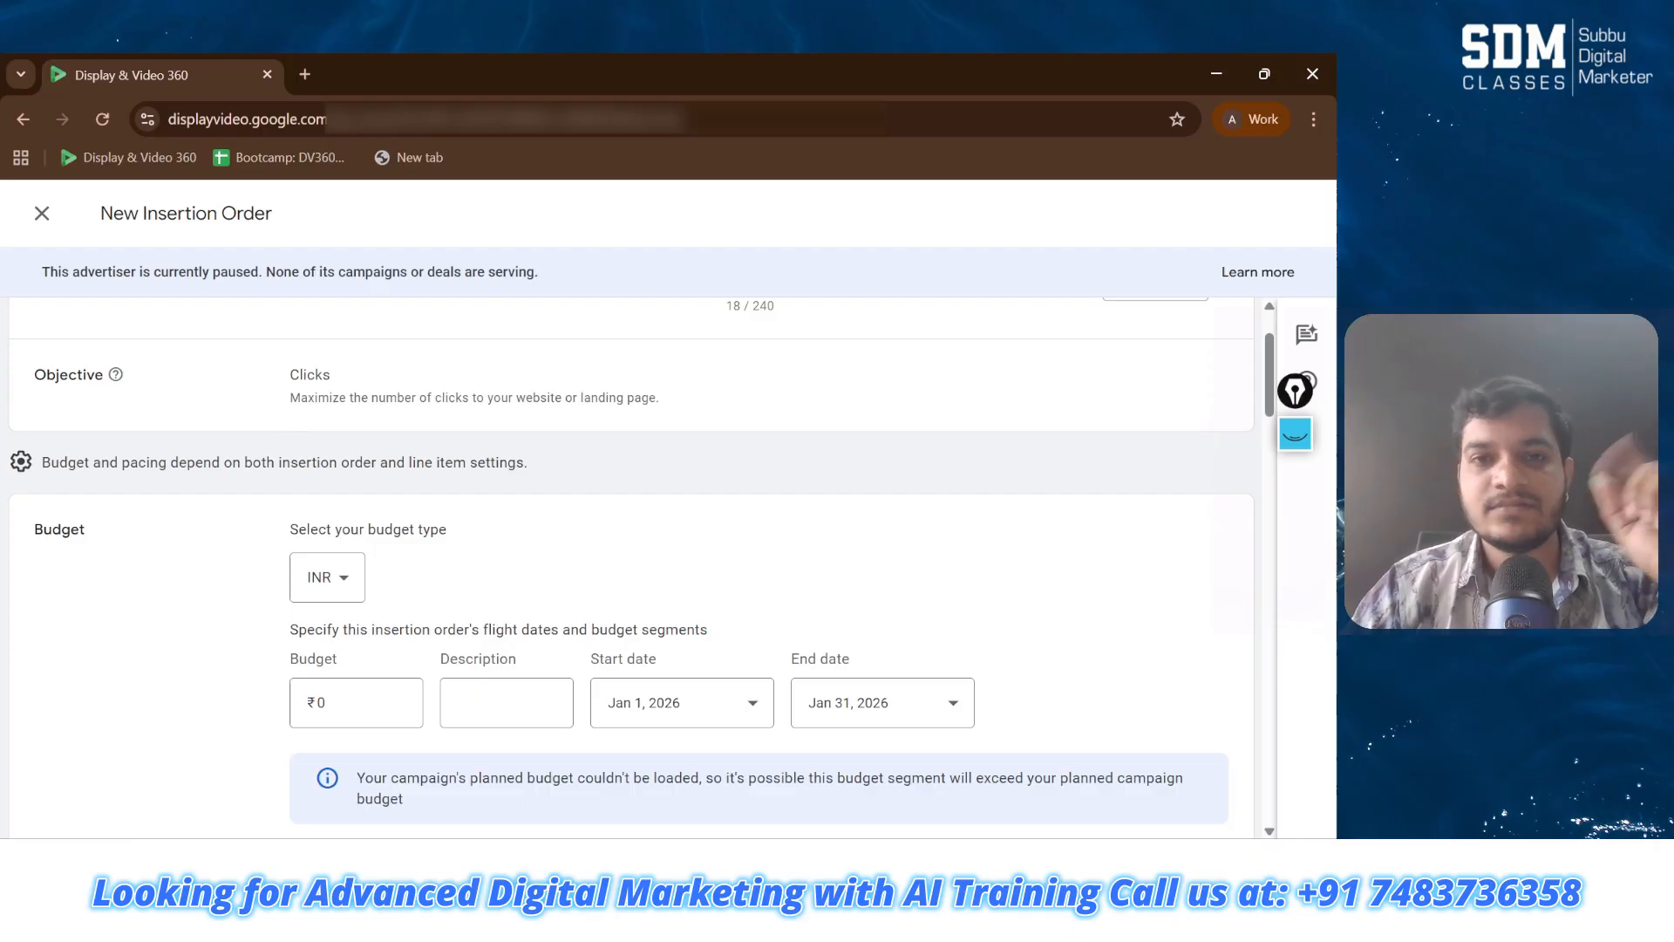
pyautogui.scroll(-2, 213, 471)
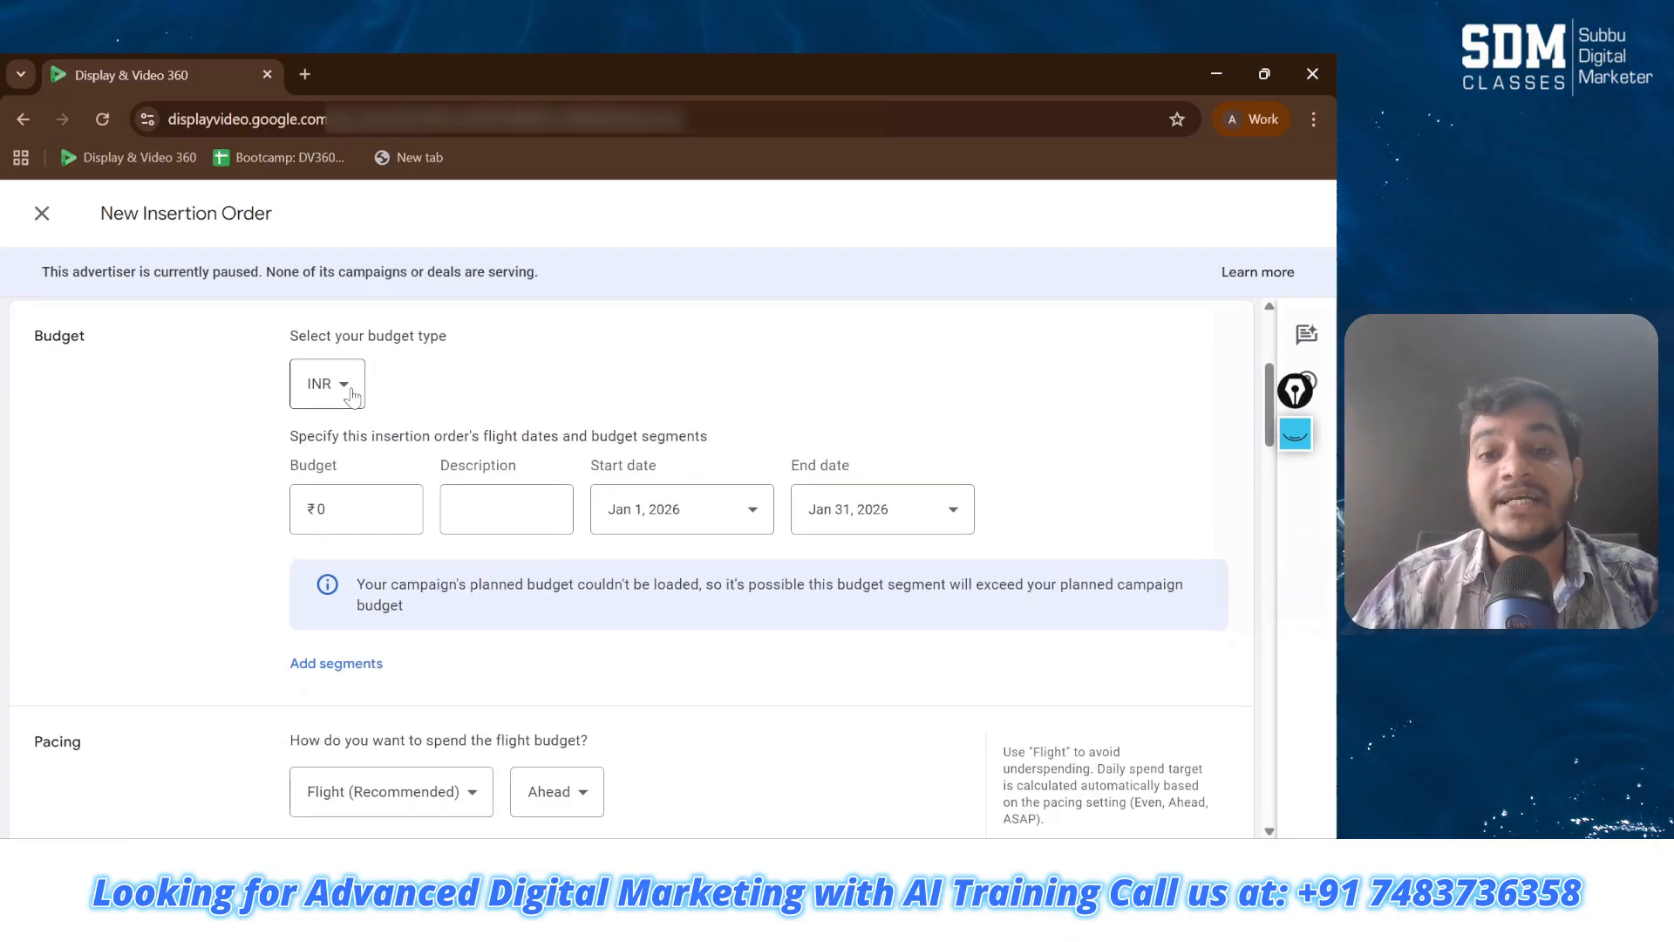
pyautogui.click(352, 396)
pyautogui.click(237, 423)
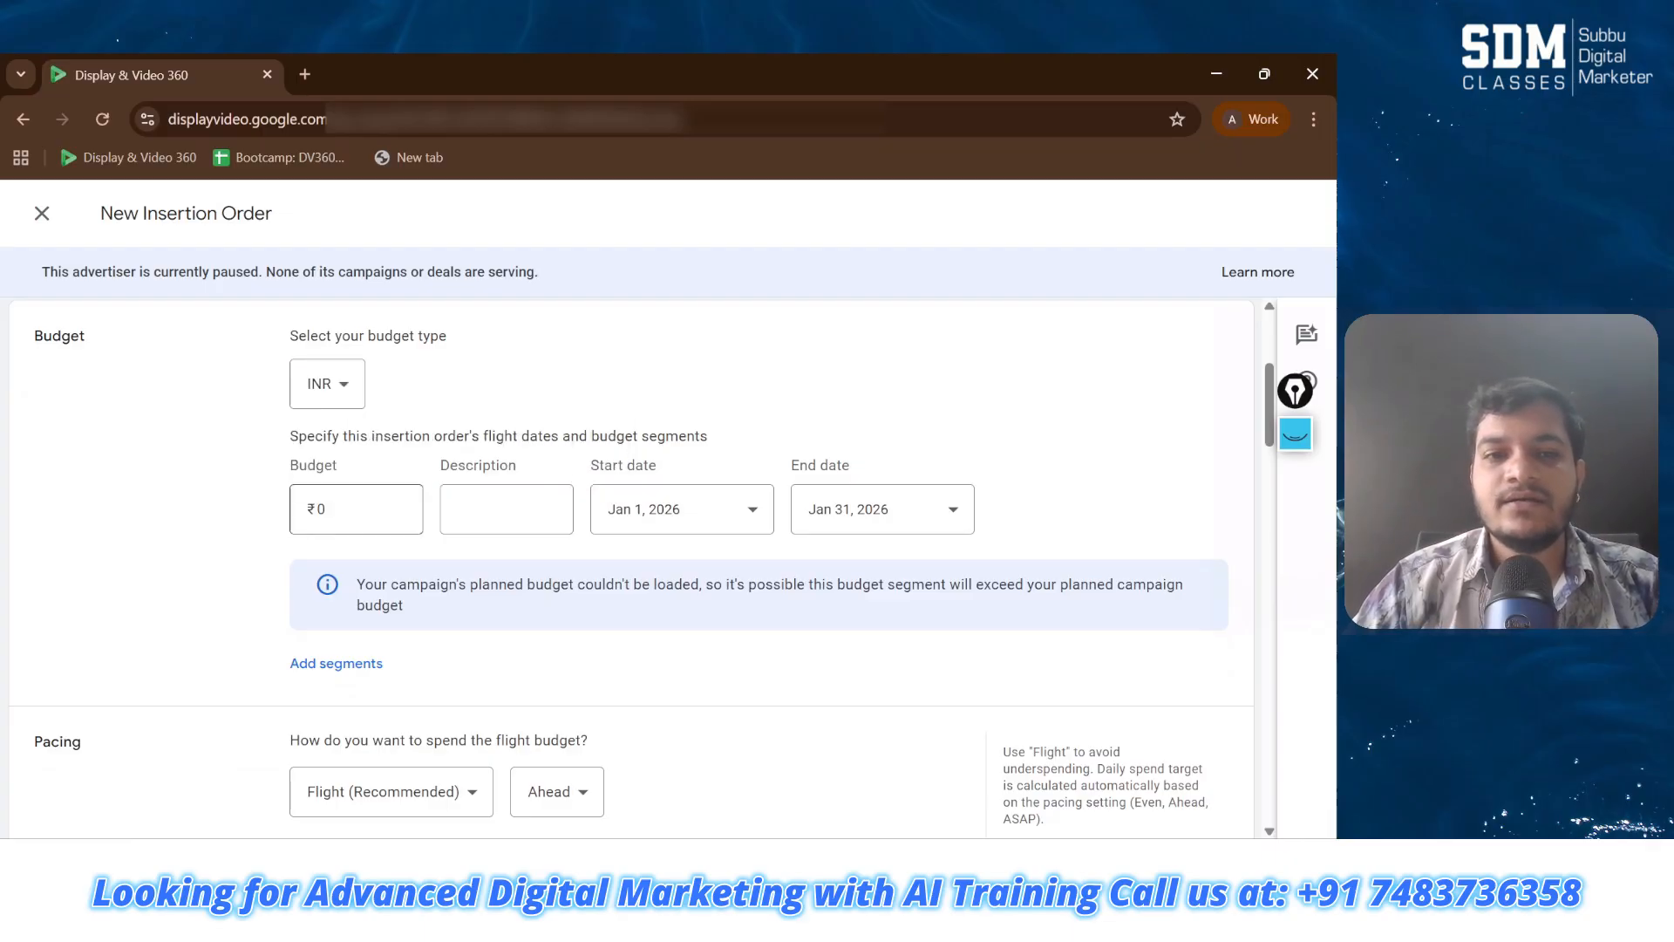
pyautogui.click(357, 510)
pyautogui.press('BackSpace')
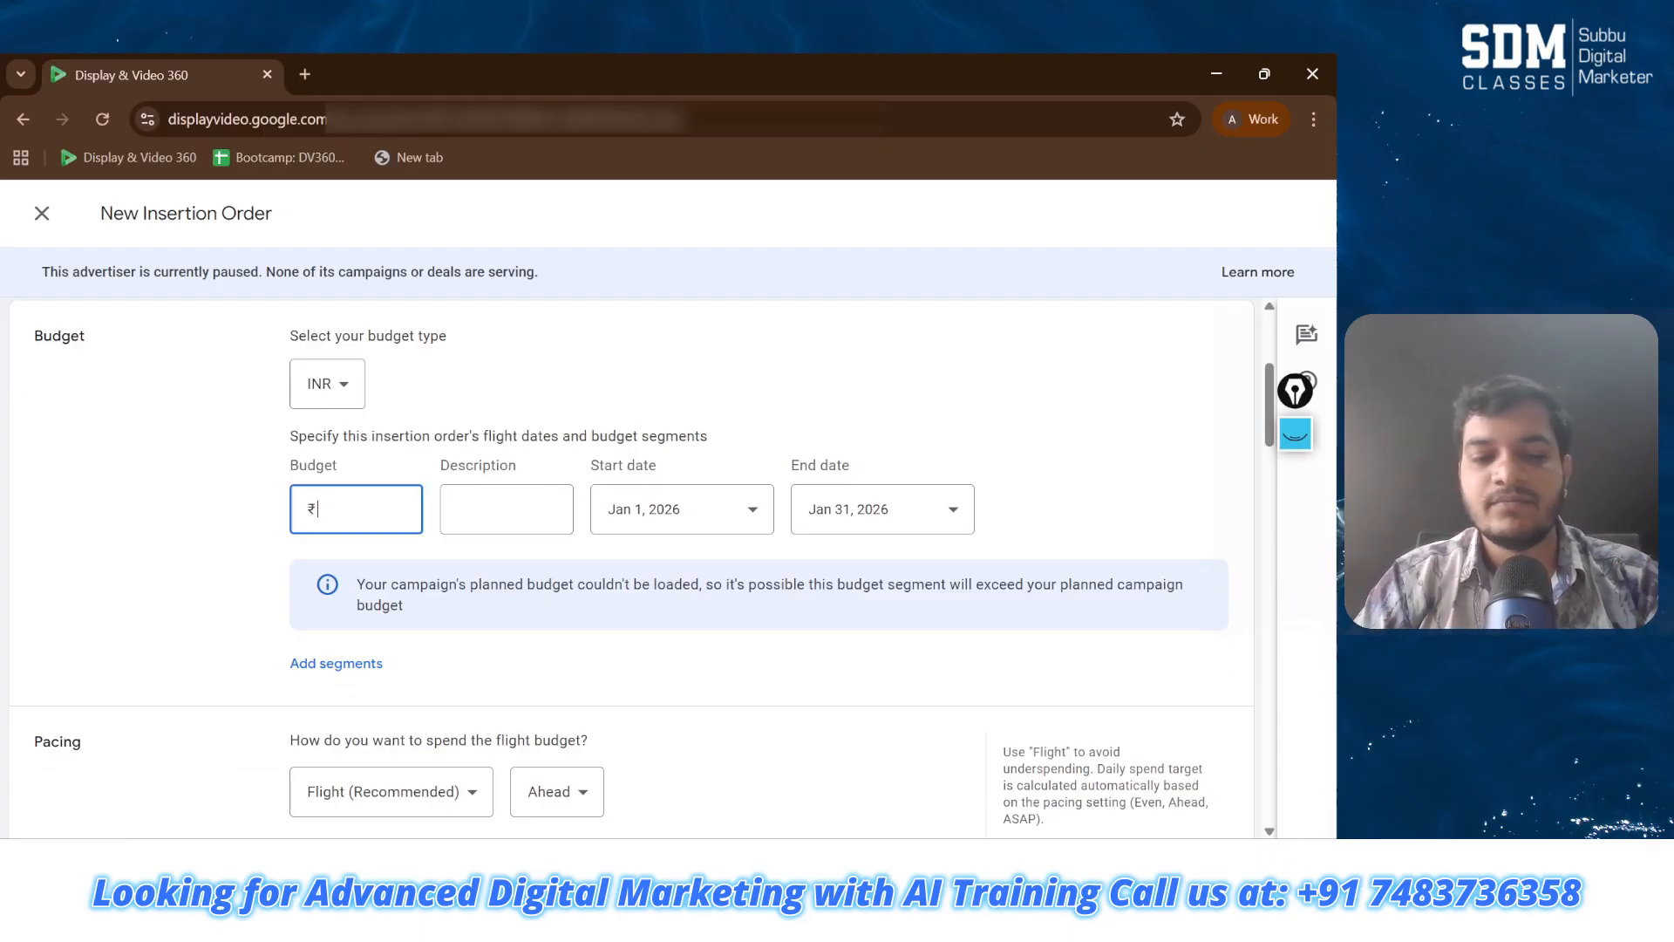
pyautogui.write('1000')
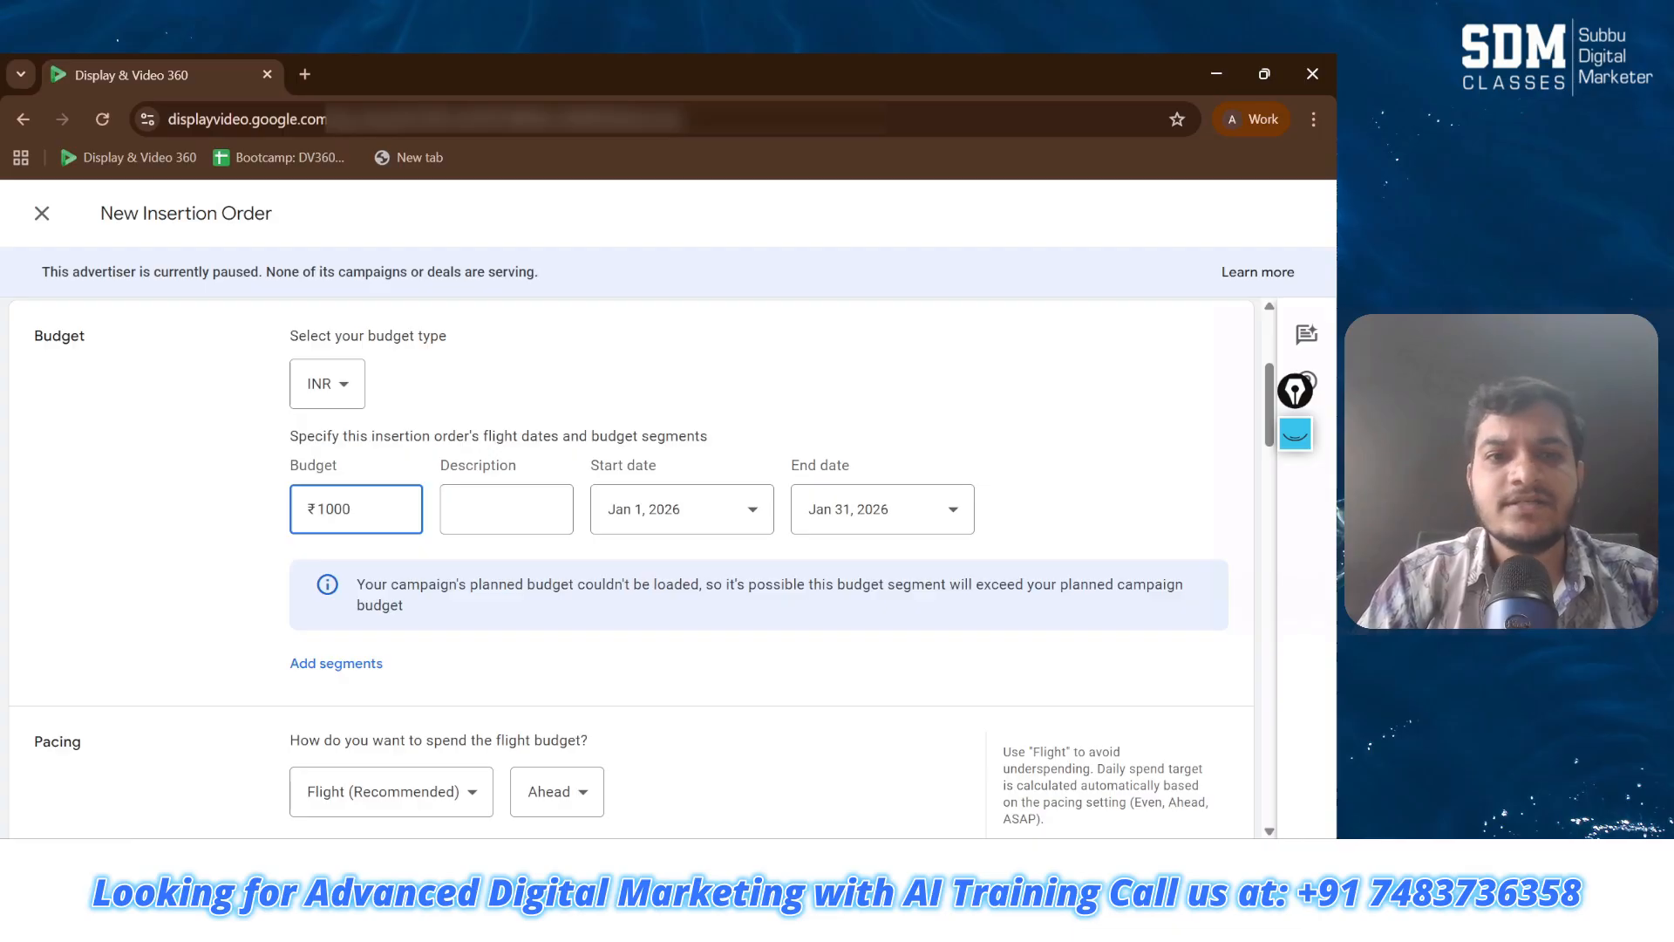
pyautogui.write('0')
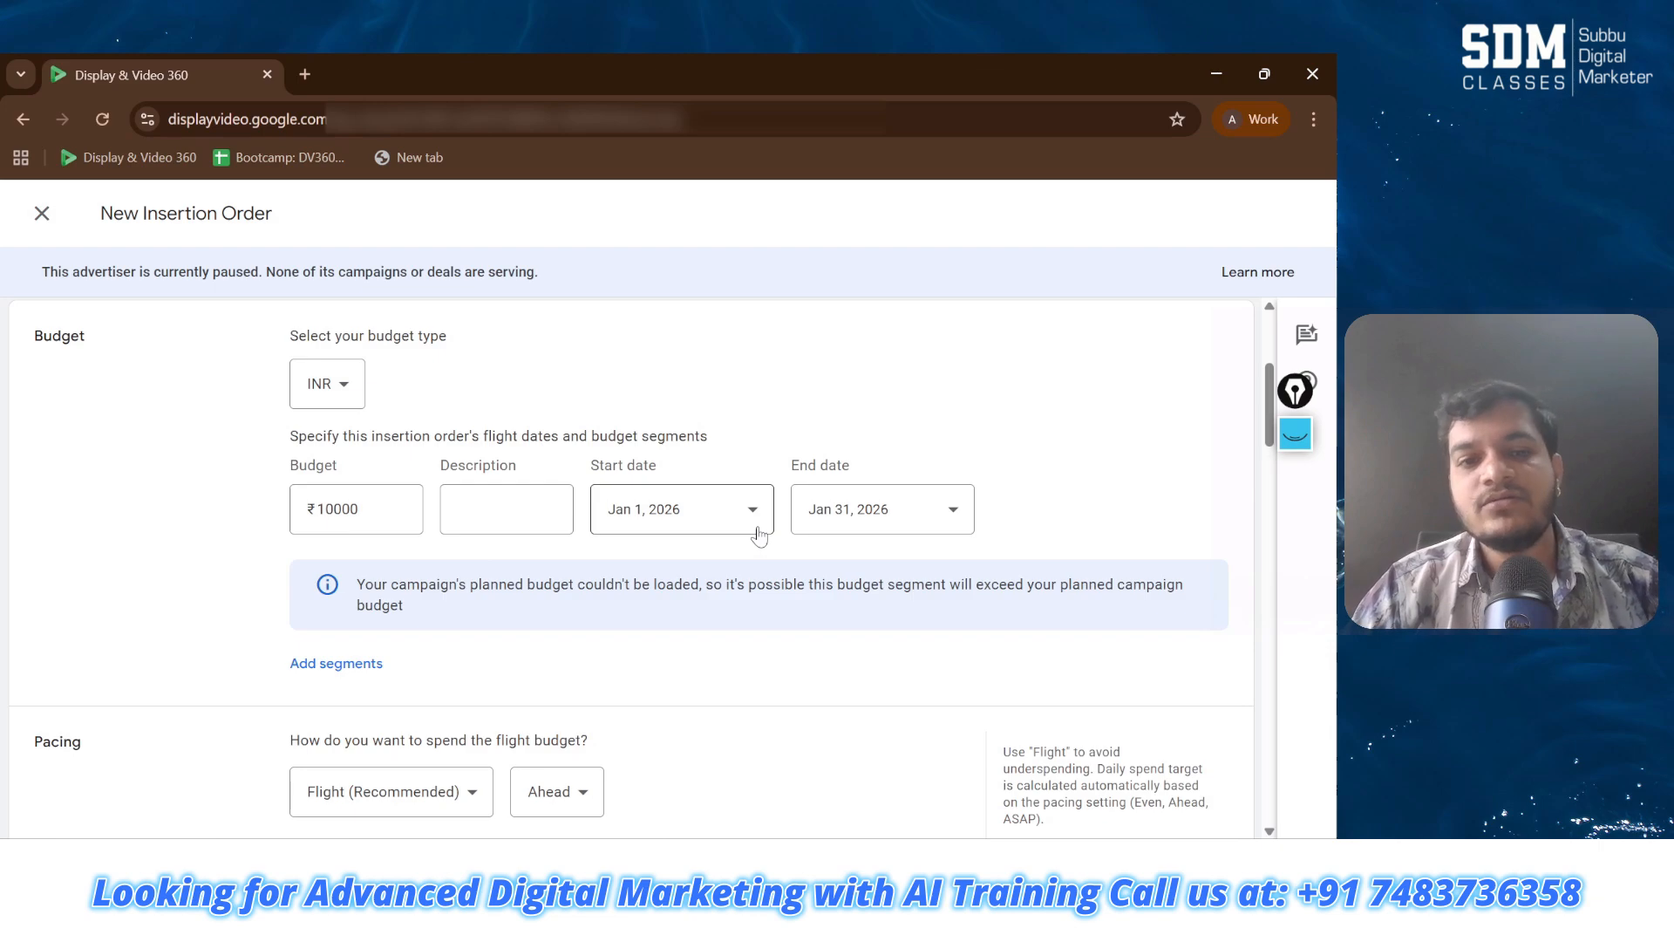
pyautogui.click(757, 532)
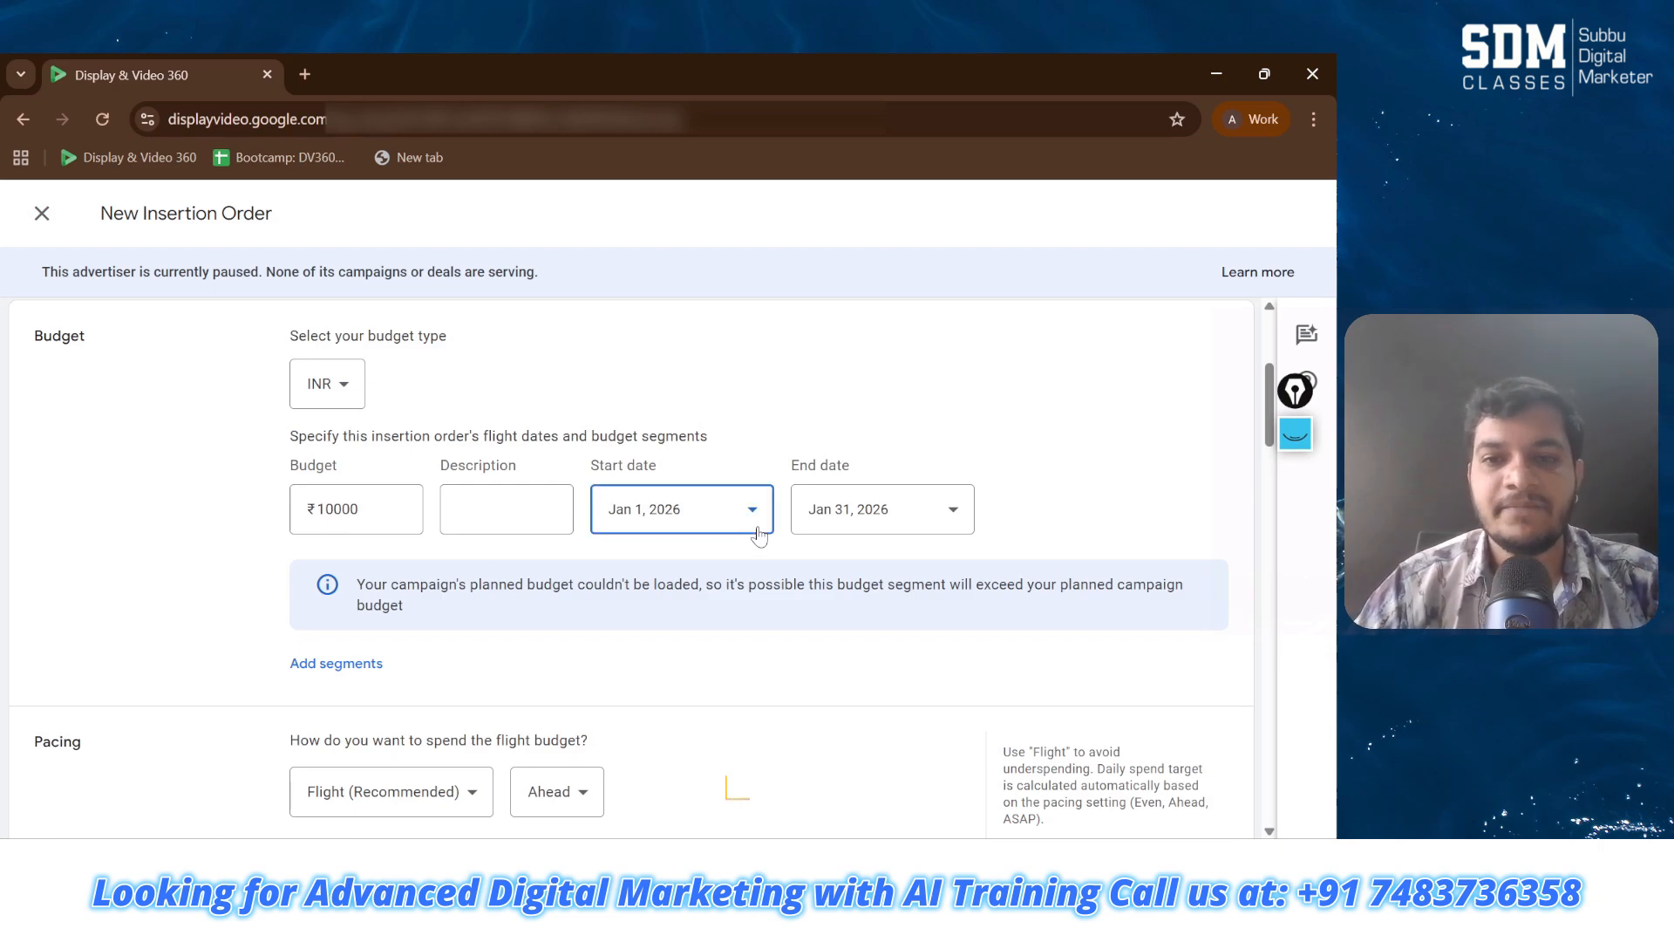
pyautogui.click(866, 390)
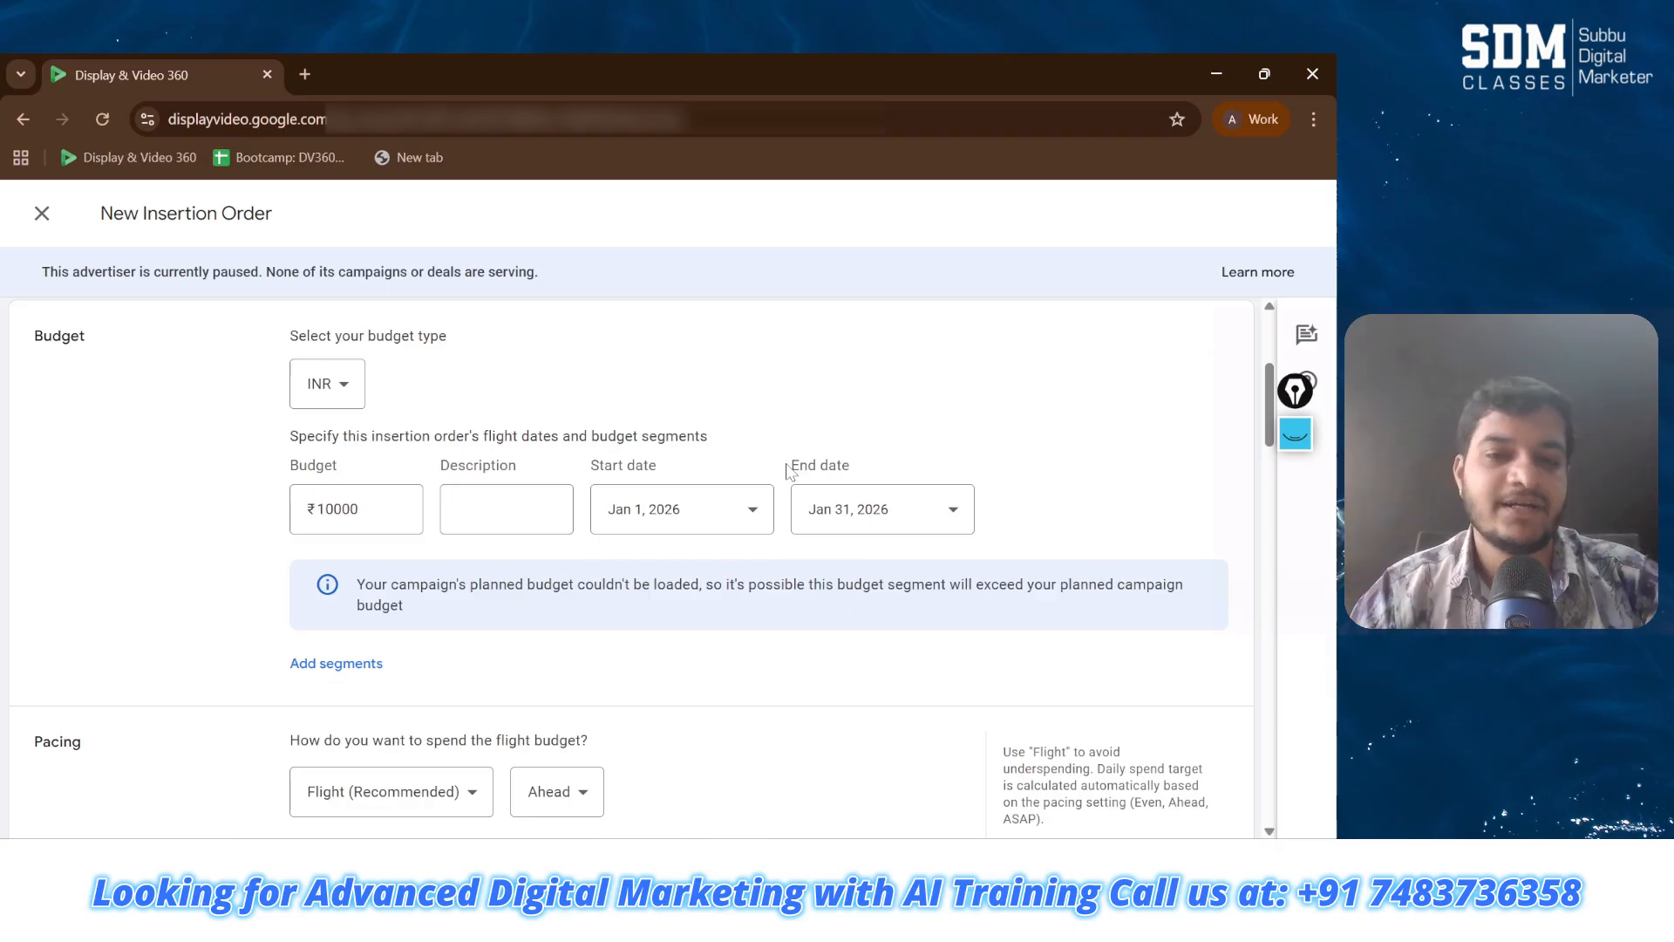
# Step: Review the pacing choices for the flight budget, checking the Flight or Daily setting and the Even or Ahead setting
pyautogui.scroll(-1, 789, 471)
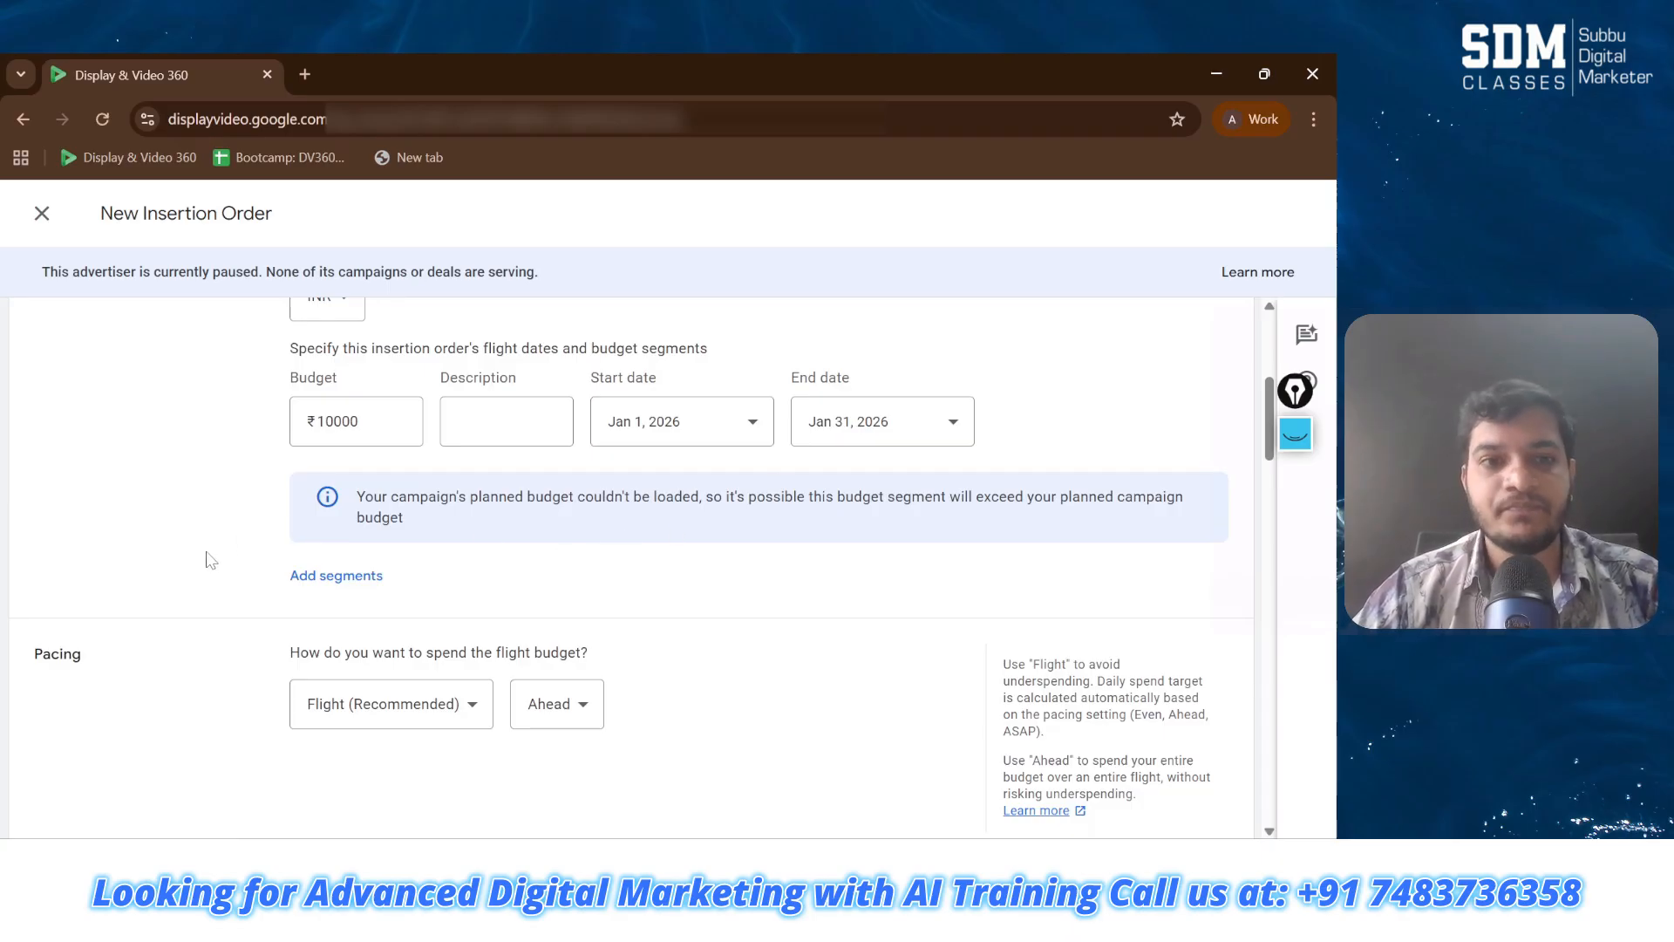
pyautogui.scroll(-1, 211, 560)
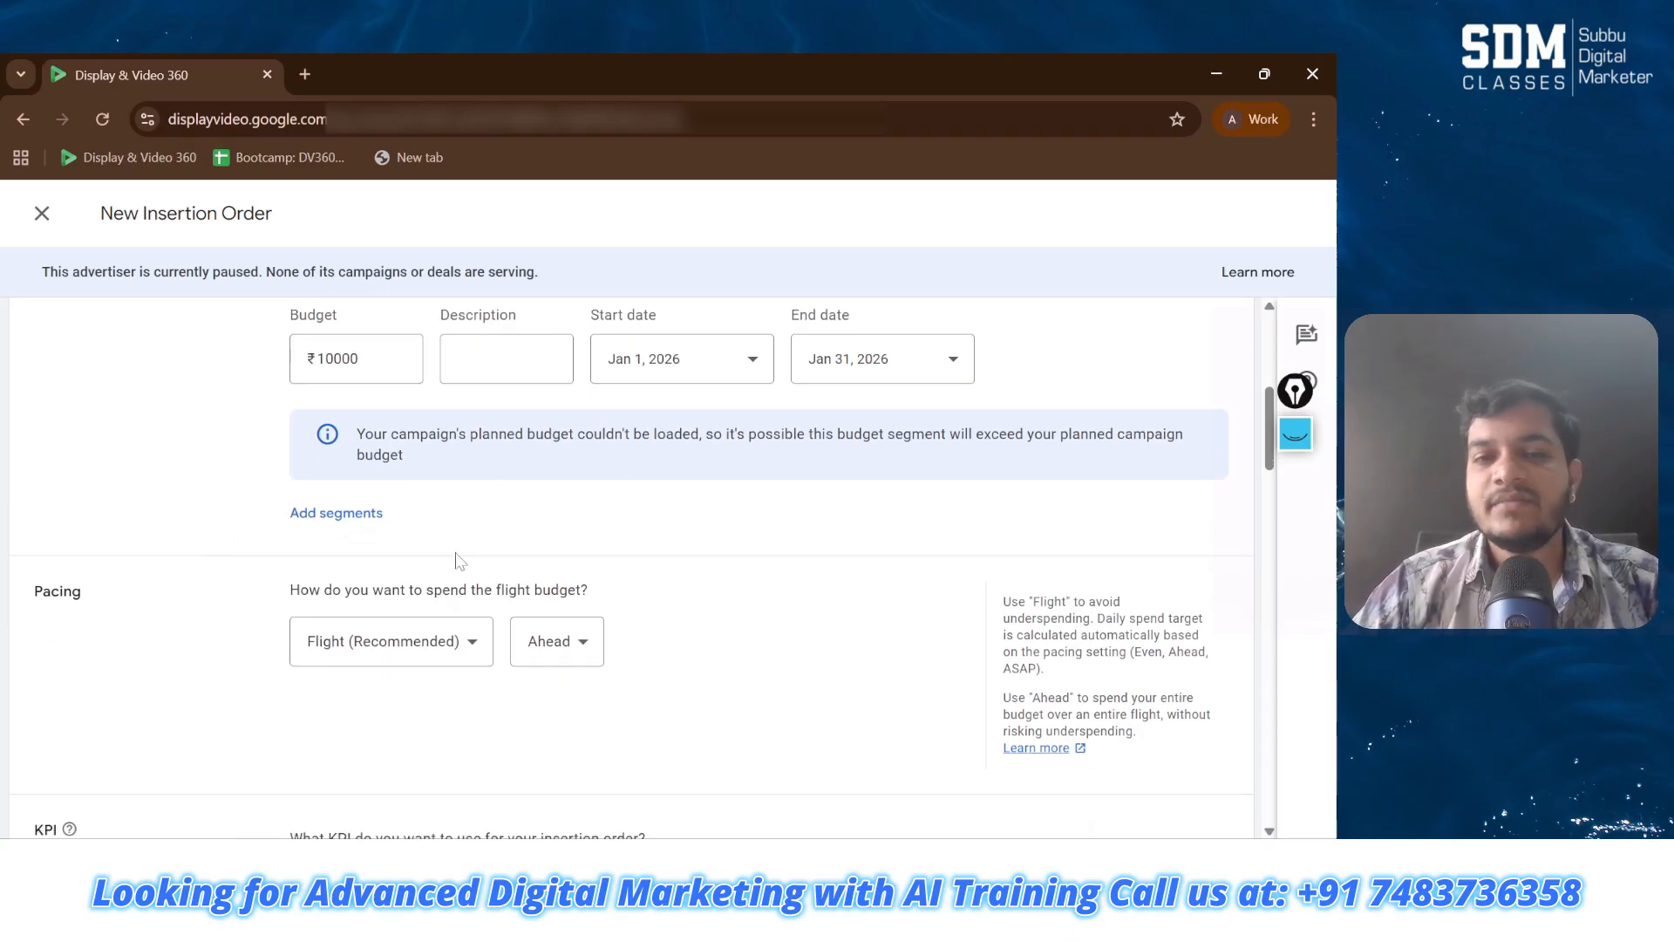
pyautogui.scroll(-3, 196, 586)
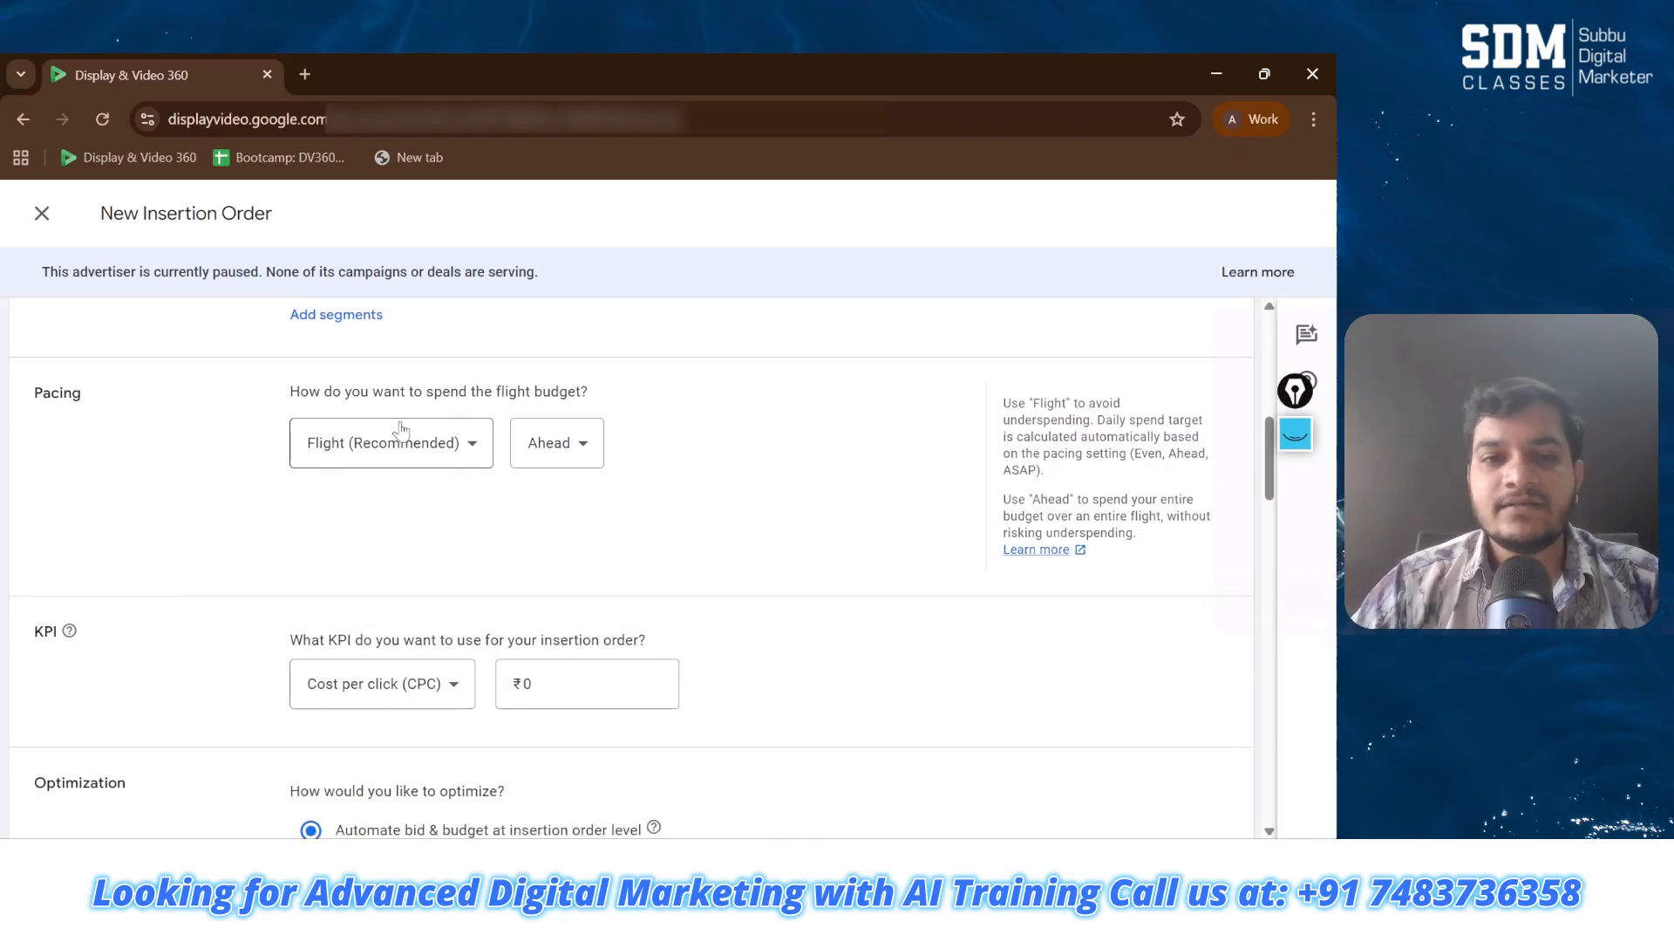
pyautogui.click(400, 428)
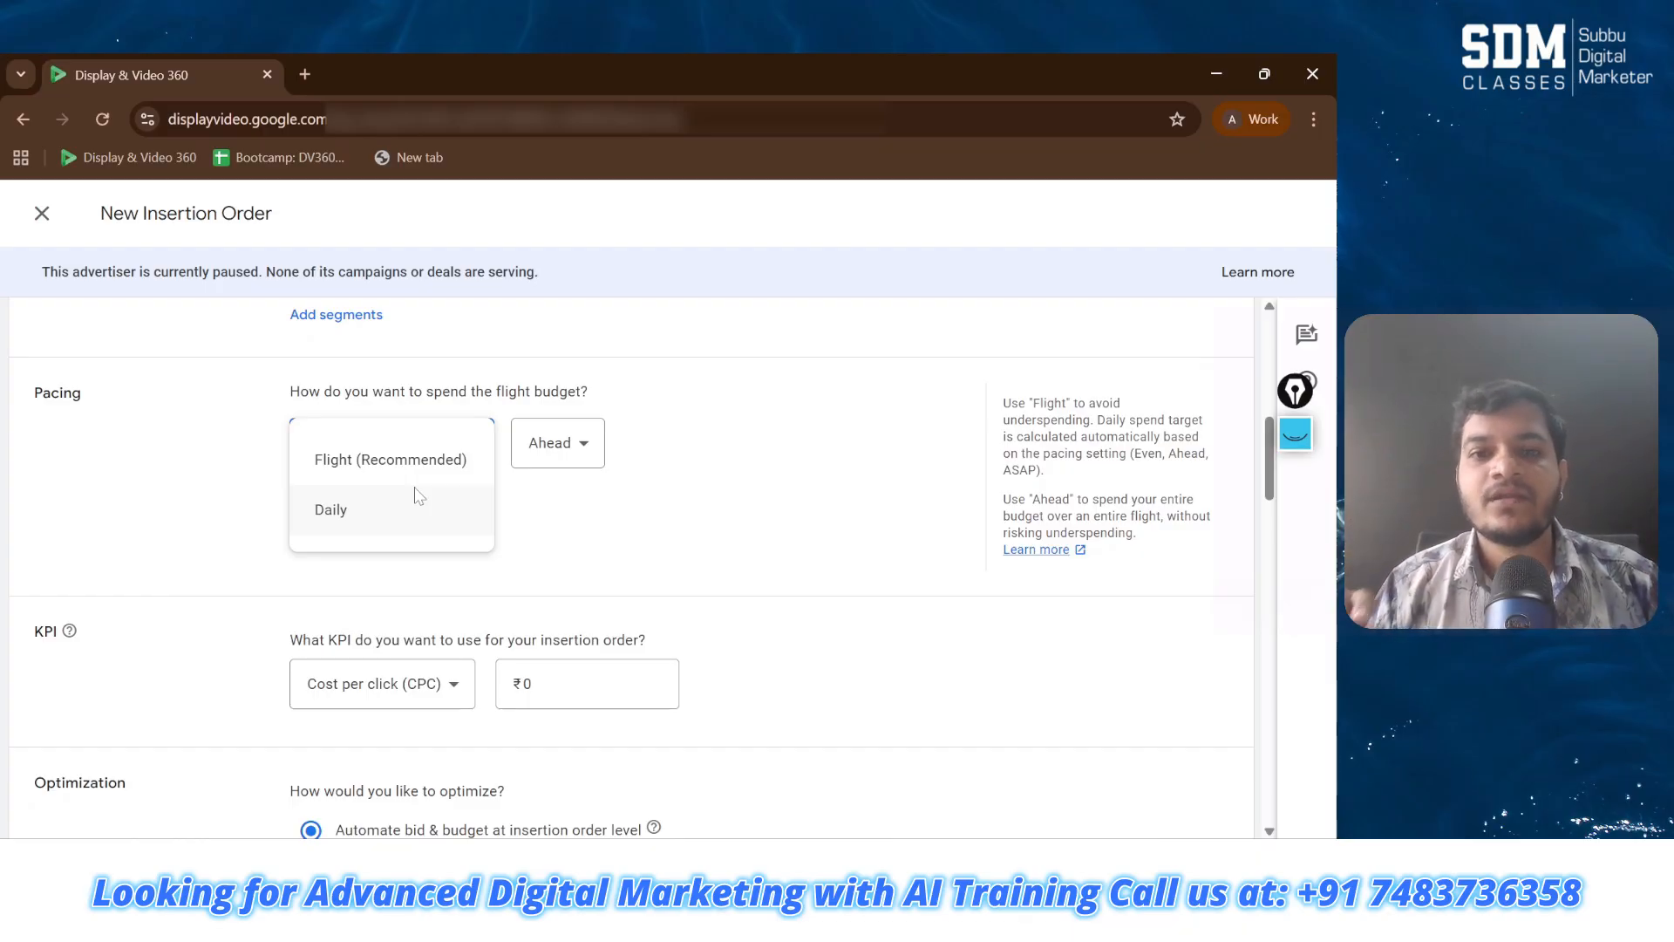
pyautogui.click(681, 453)
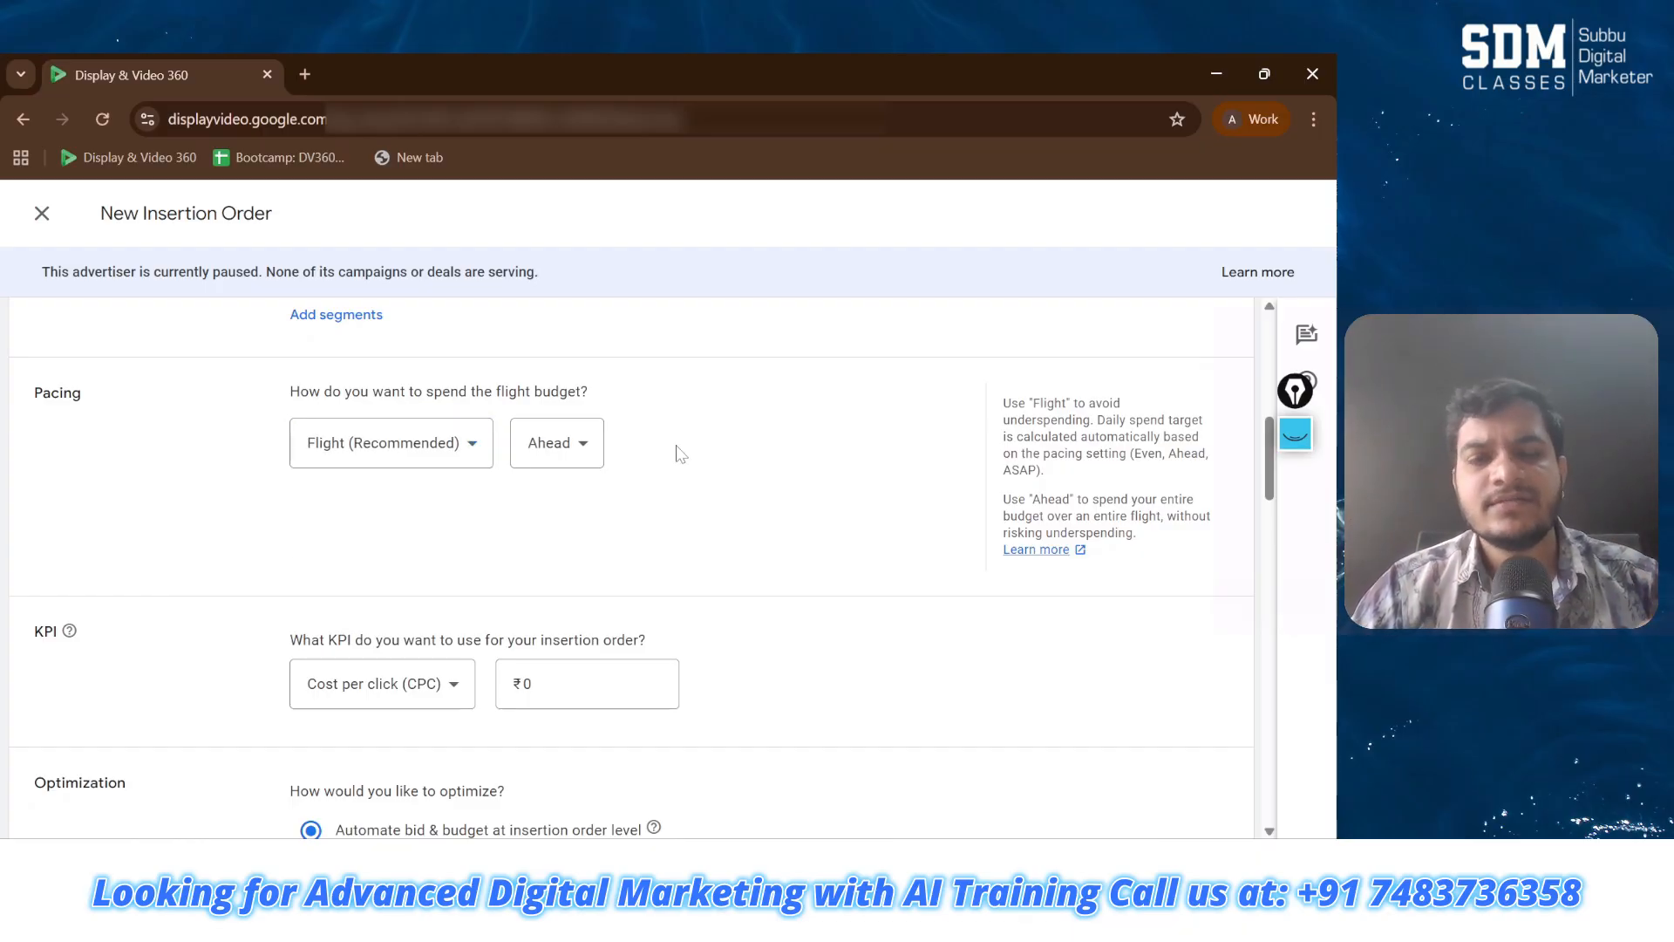
pyautogui.click(573, 454)
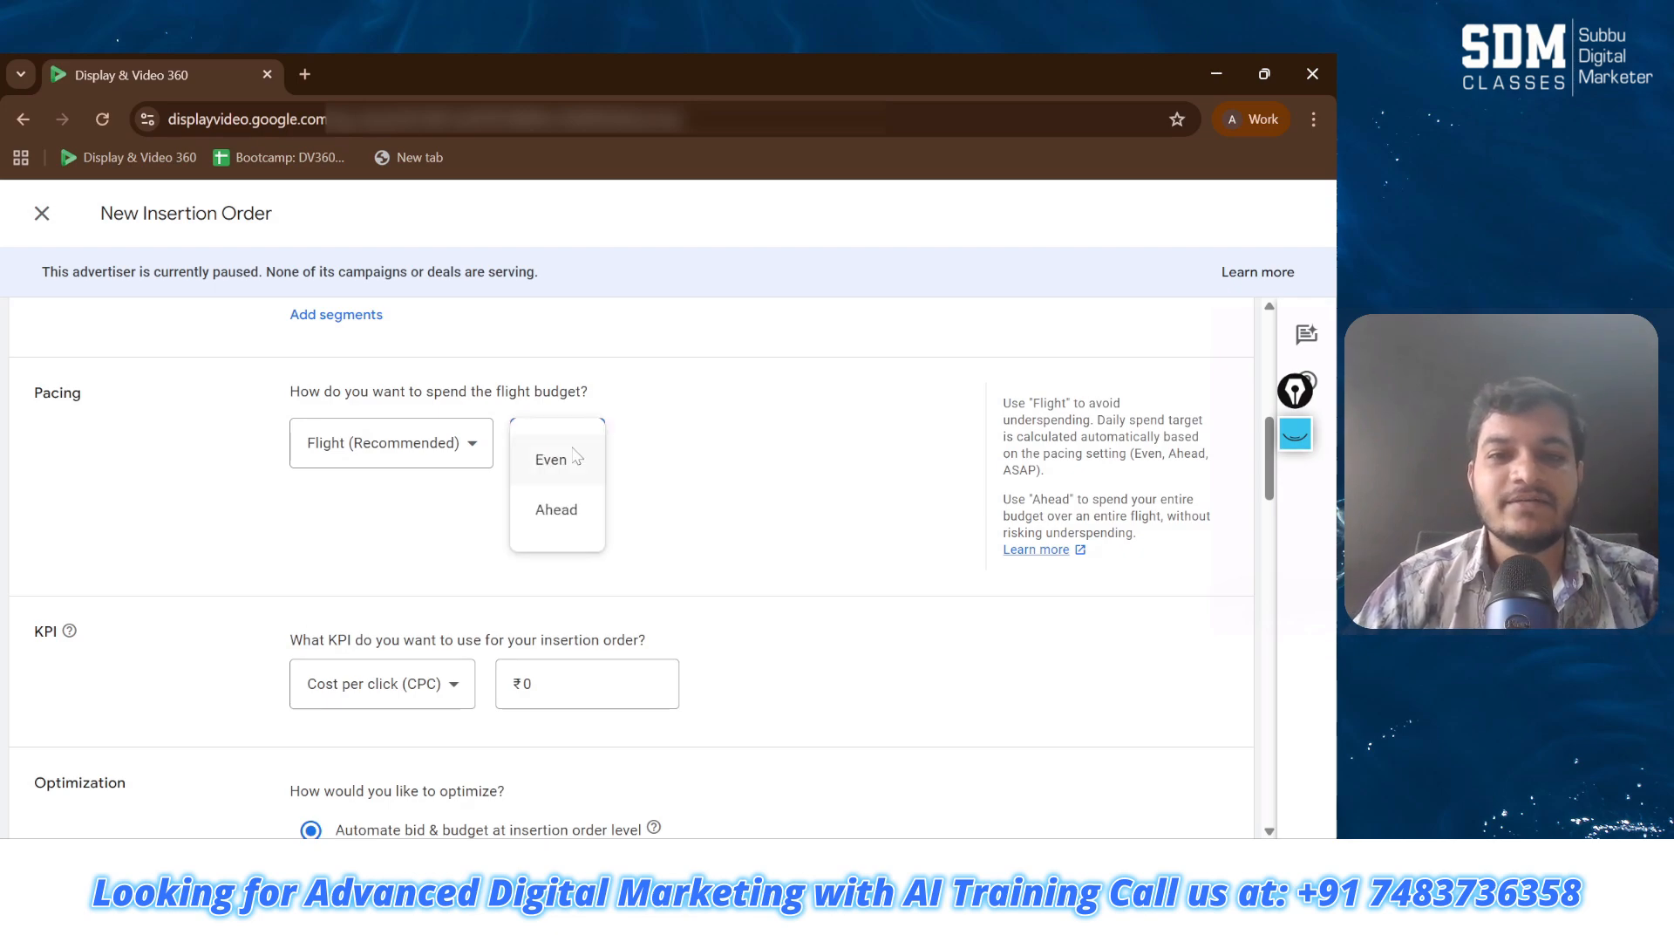
pyautogui.click(661, 495)
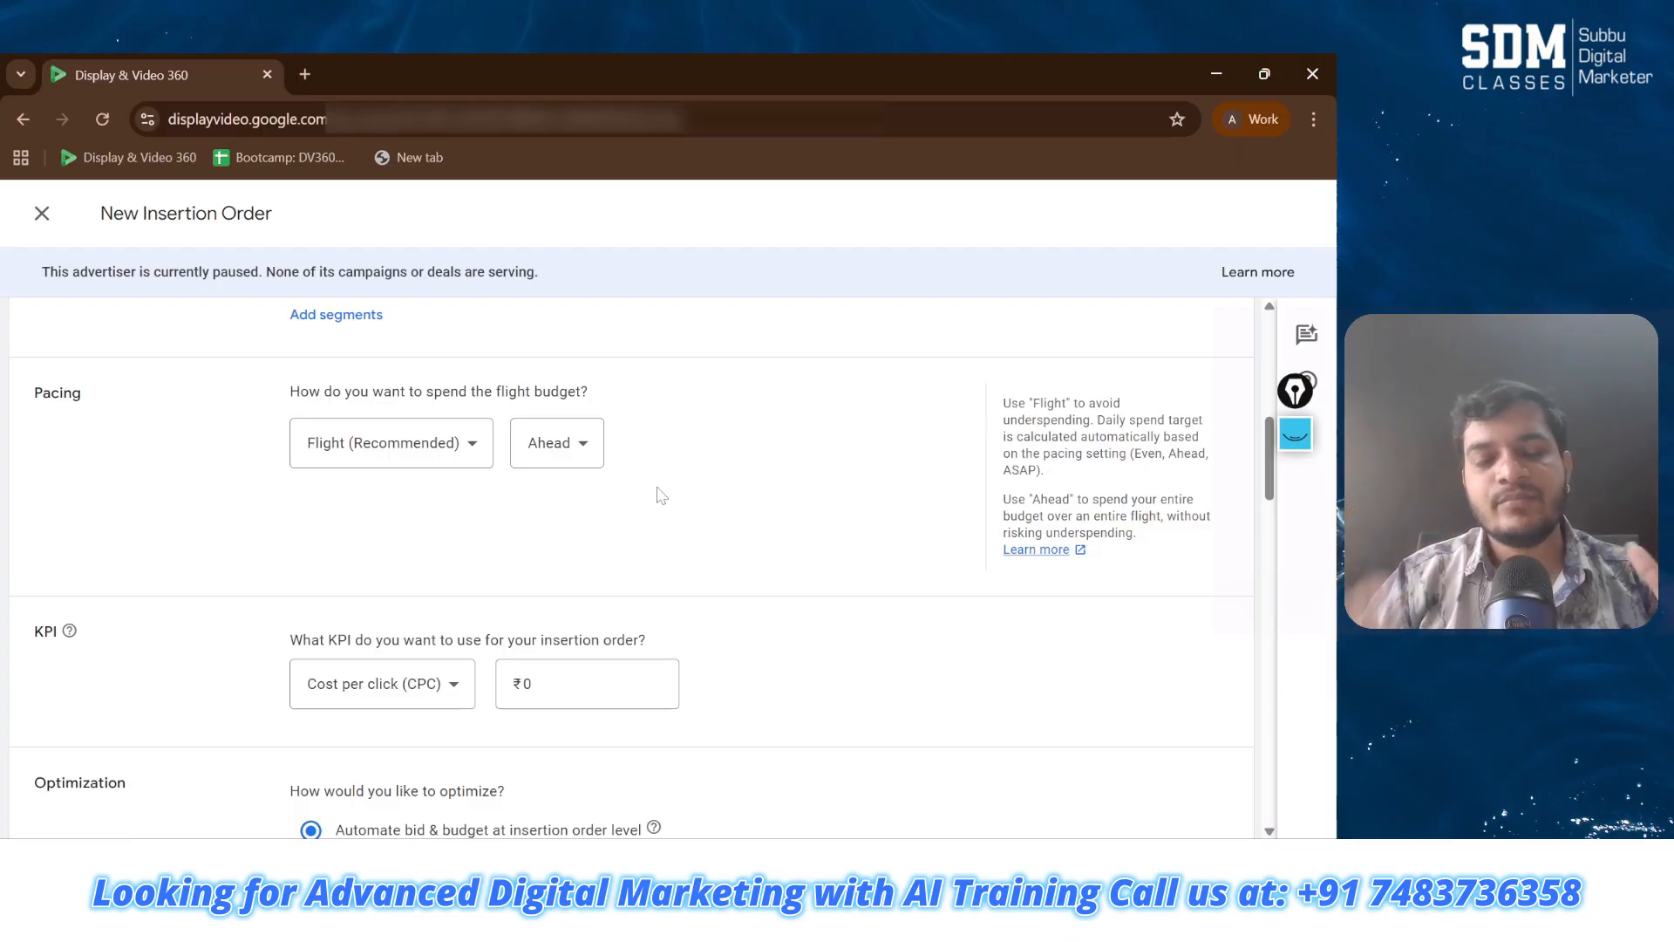
# Step: Set the insertion order's flight pacing to Even
pyautogui.scroll(2, 661, 495)
pyautogui.scroll(2, 661, 495)
pyautogui.scroll(-1, 660, 496)
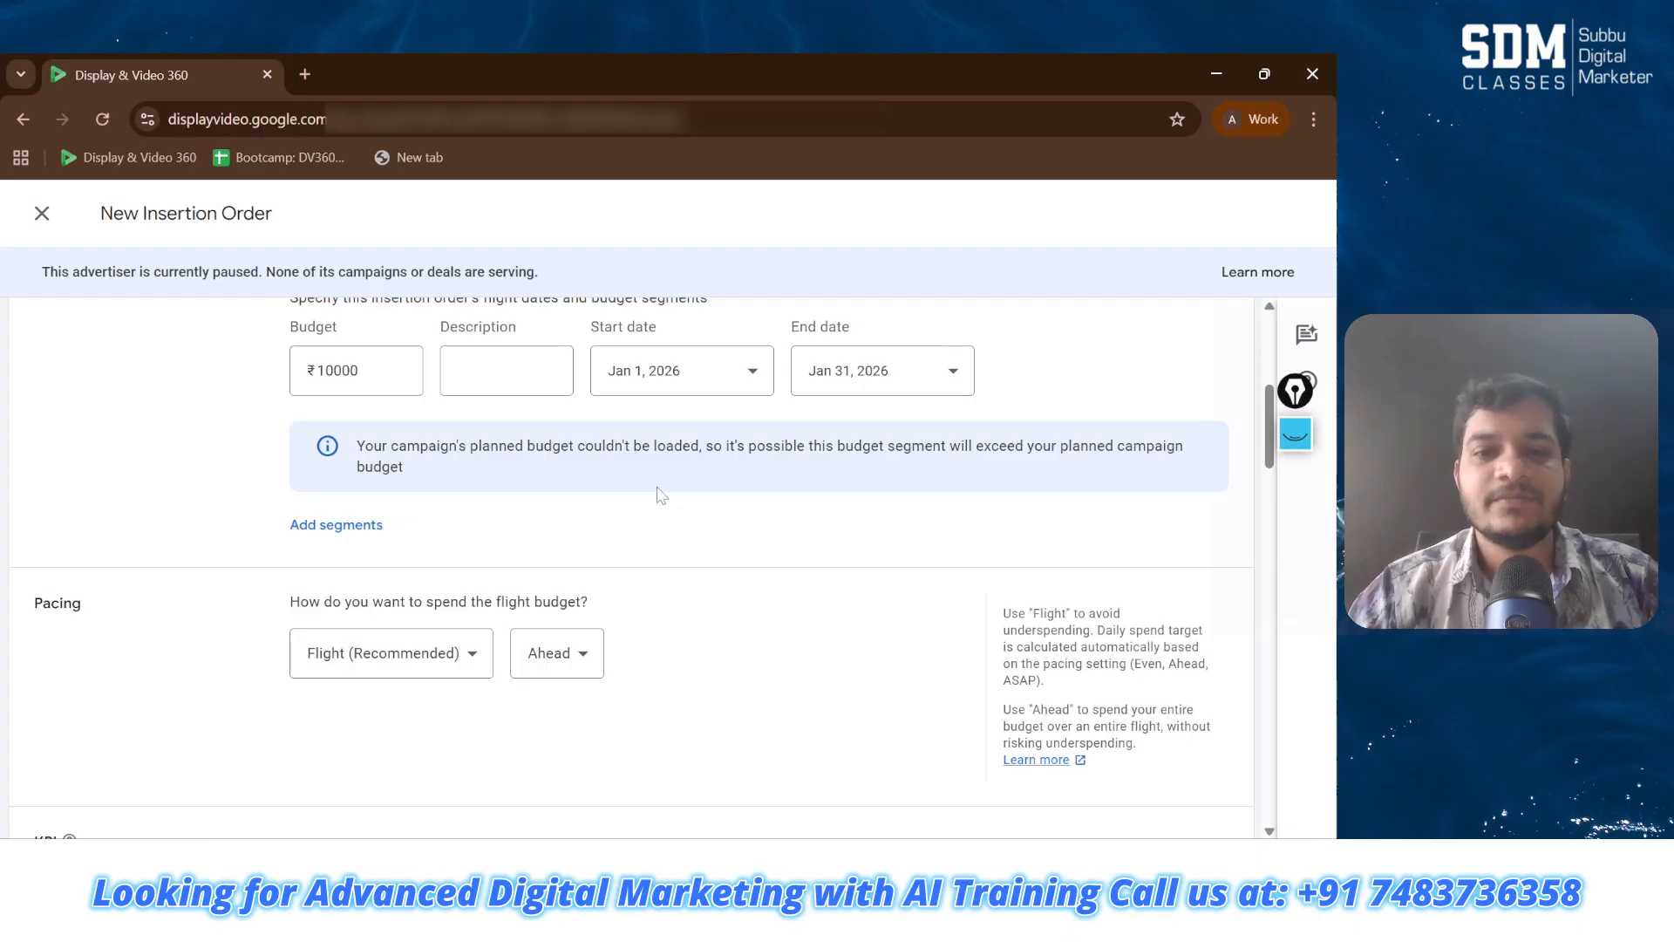
pyautogui.click(584, 652)
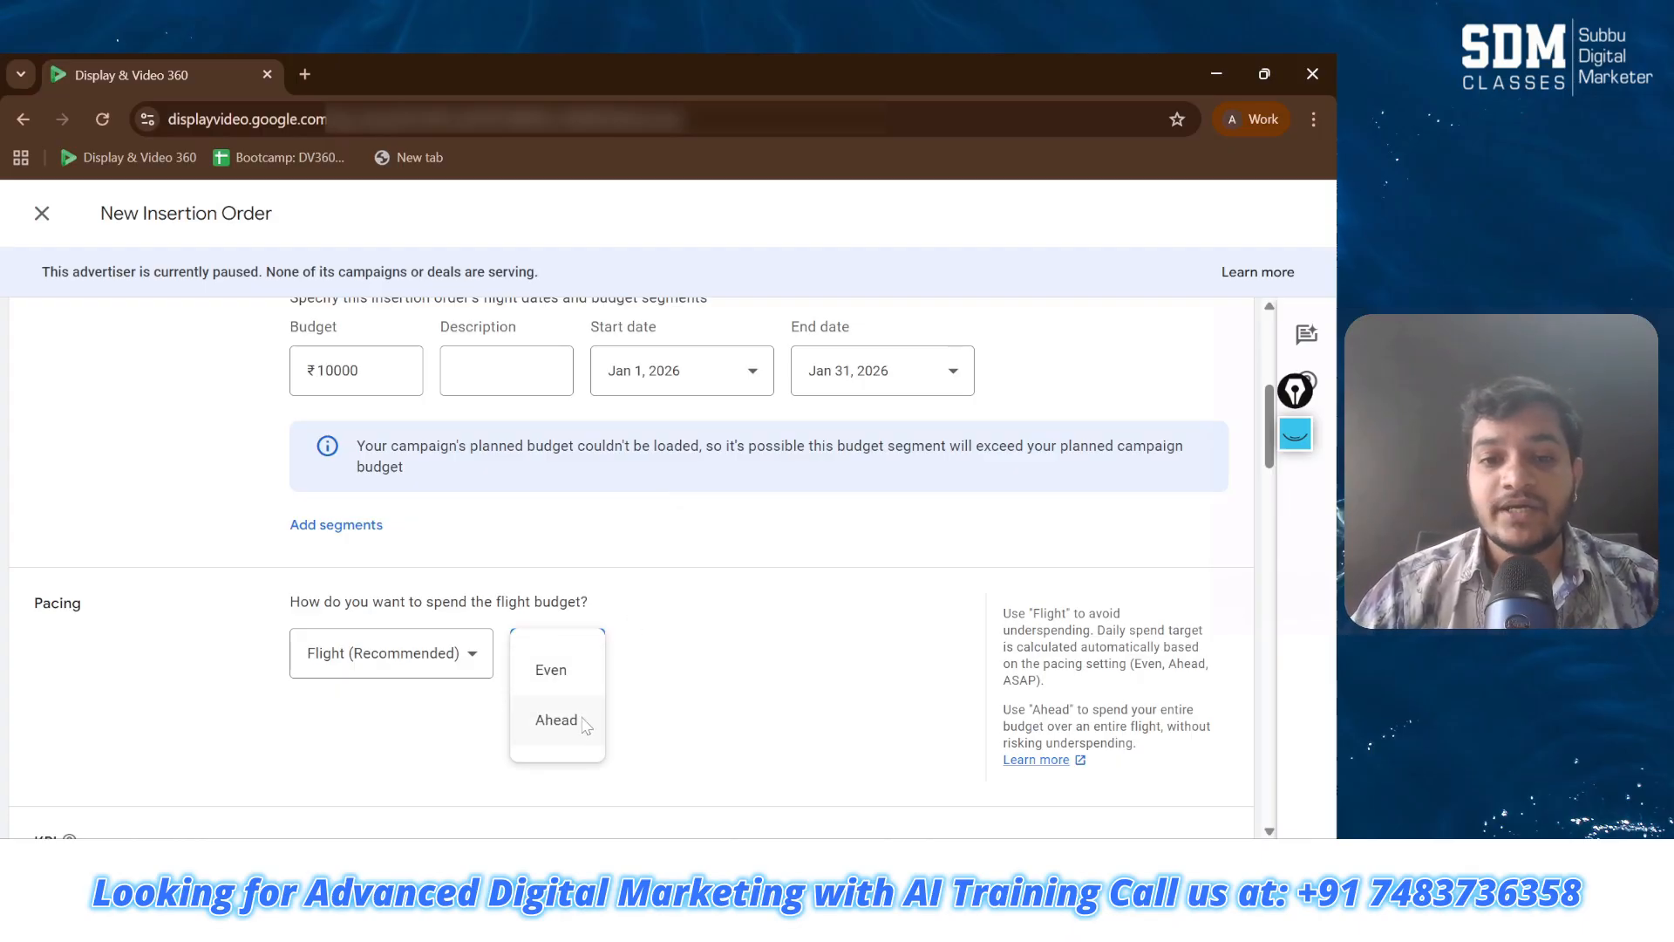
pyautogui.click(580, 673)
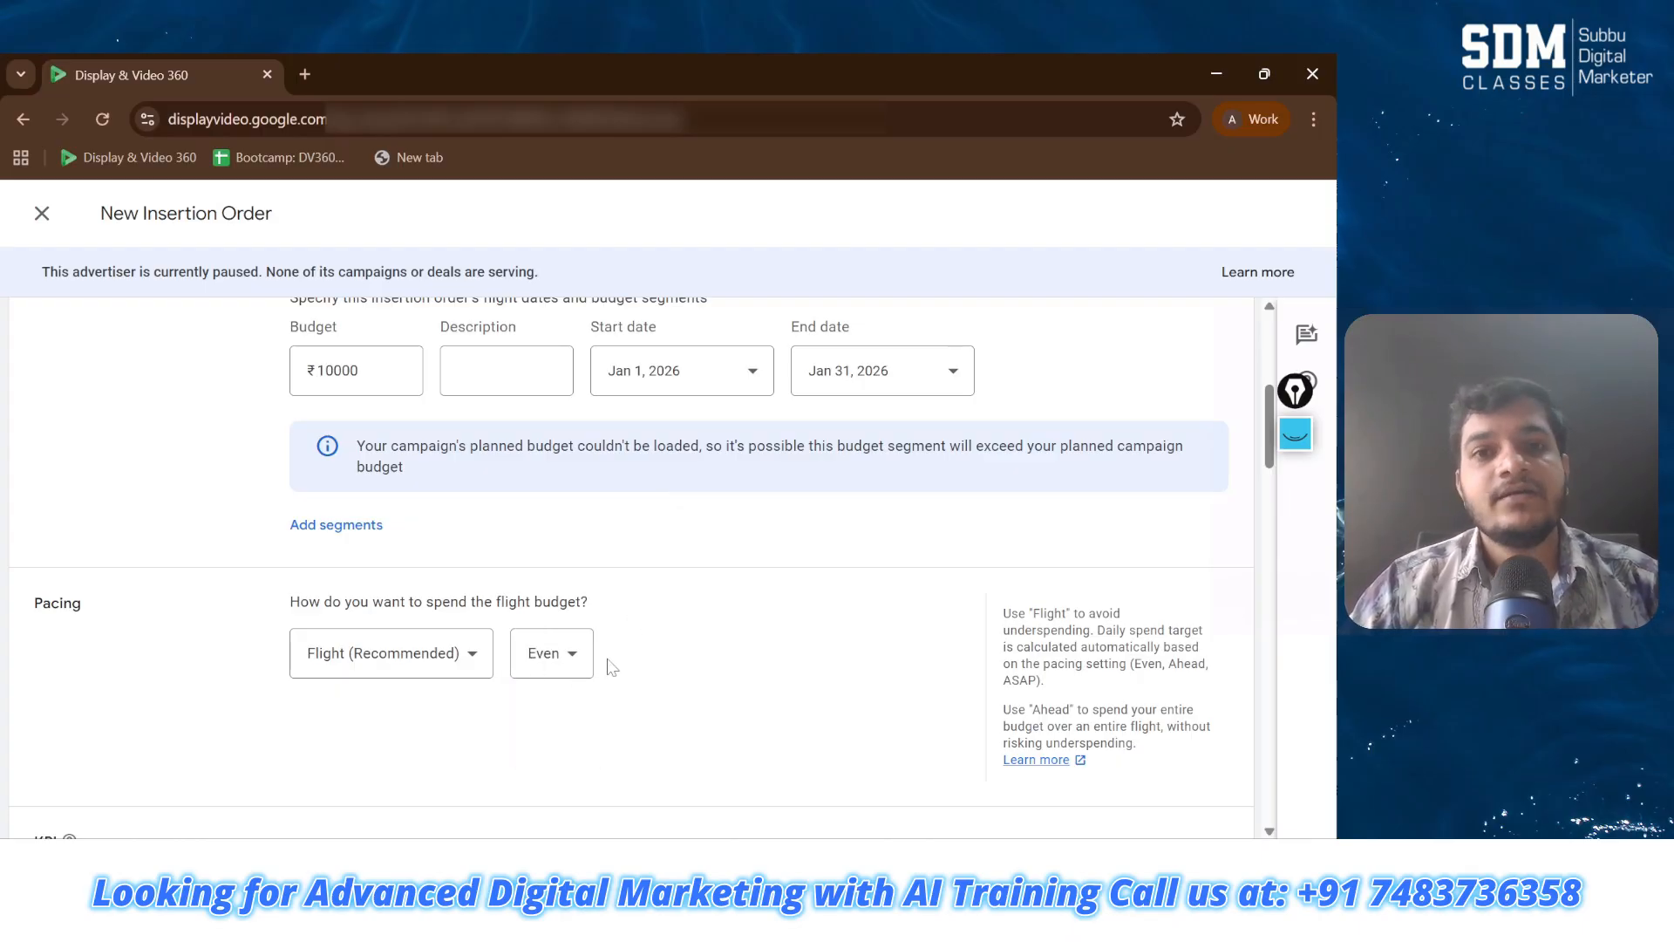
pyautogui.click(528, 673)
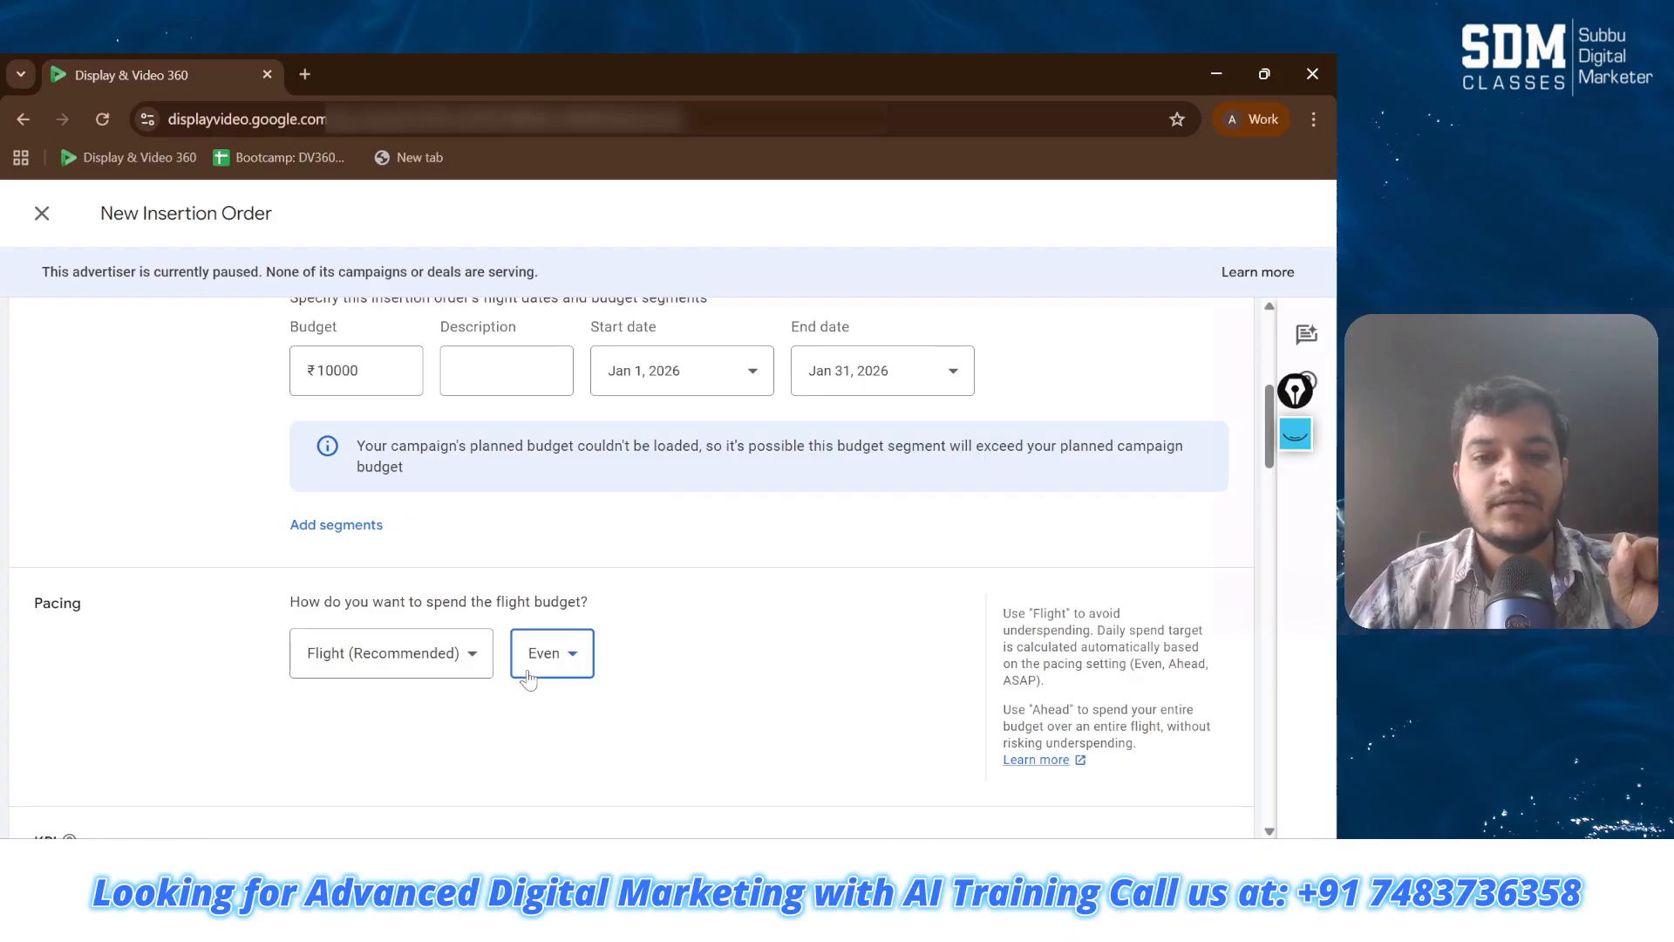
pyautogui.click(643, 667)
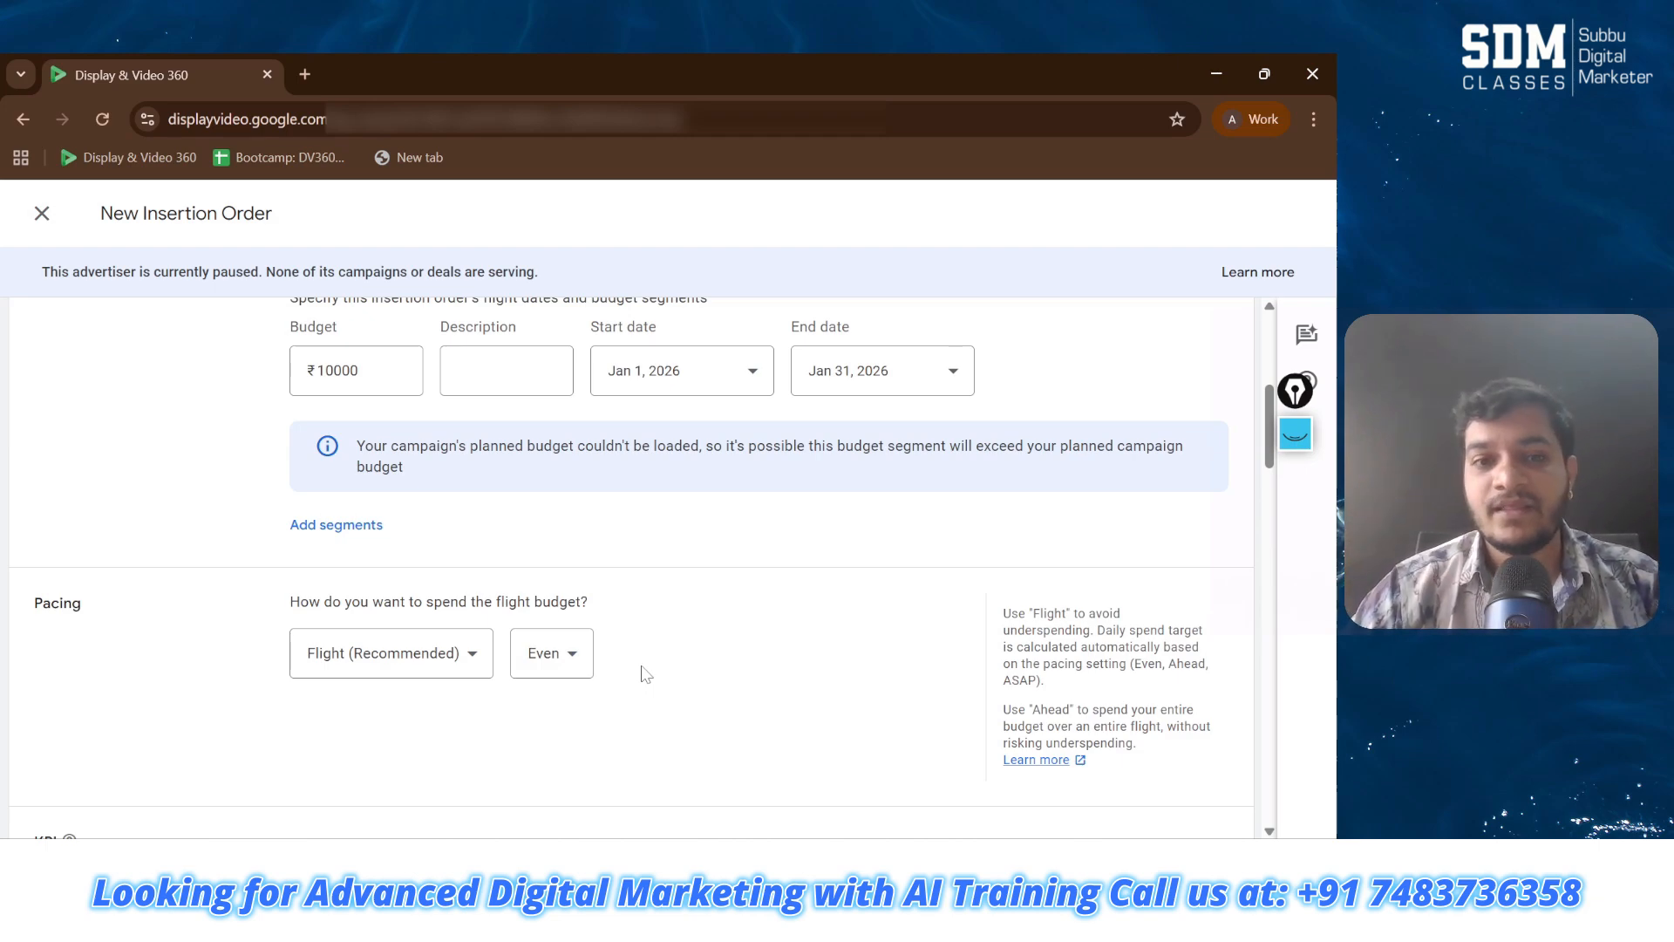
# Step: Set the insertion order's KPI to Impression click through rate (CTR) with a target of 0.15%
pyautogui.scroll(-1, 643, 673)
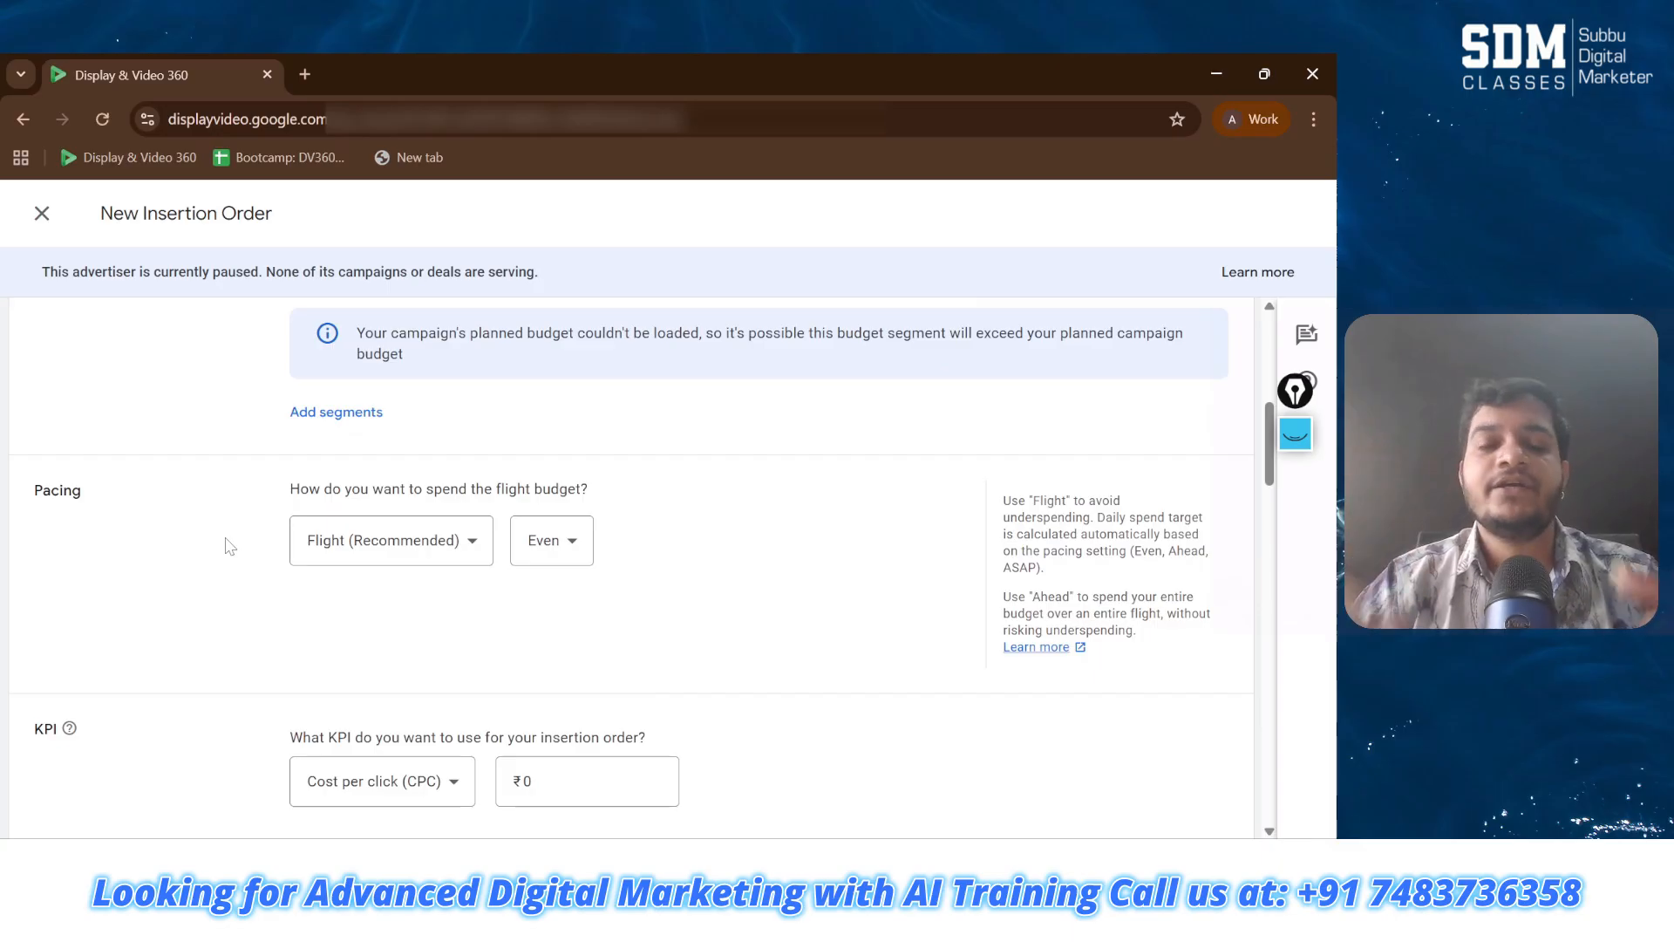
pyautogui.scroll(-4, 230, 546)
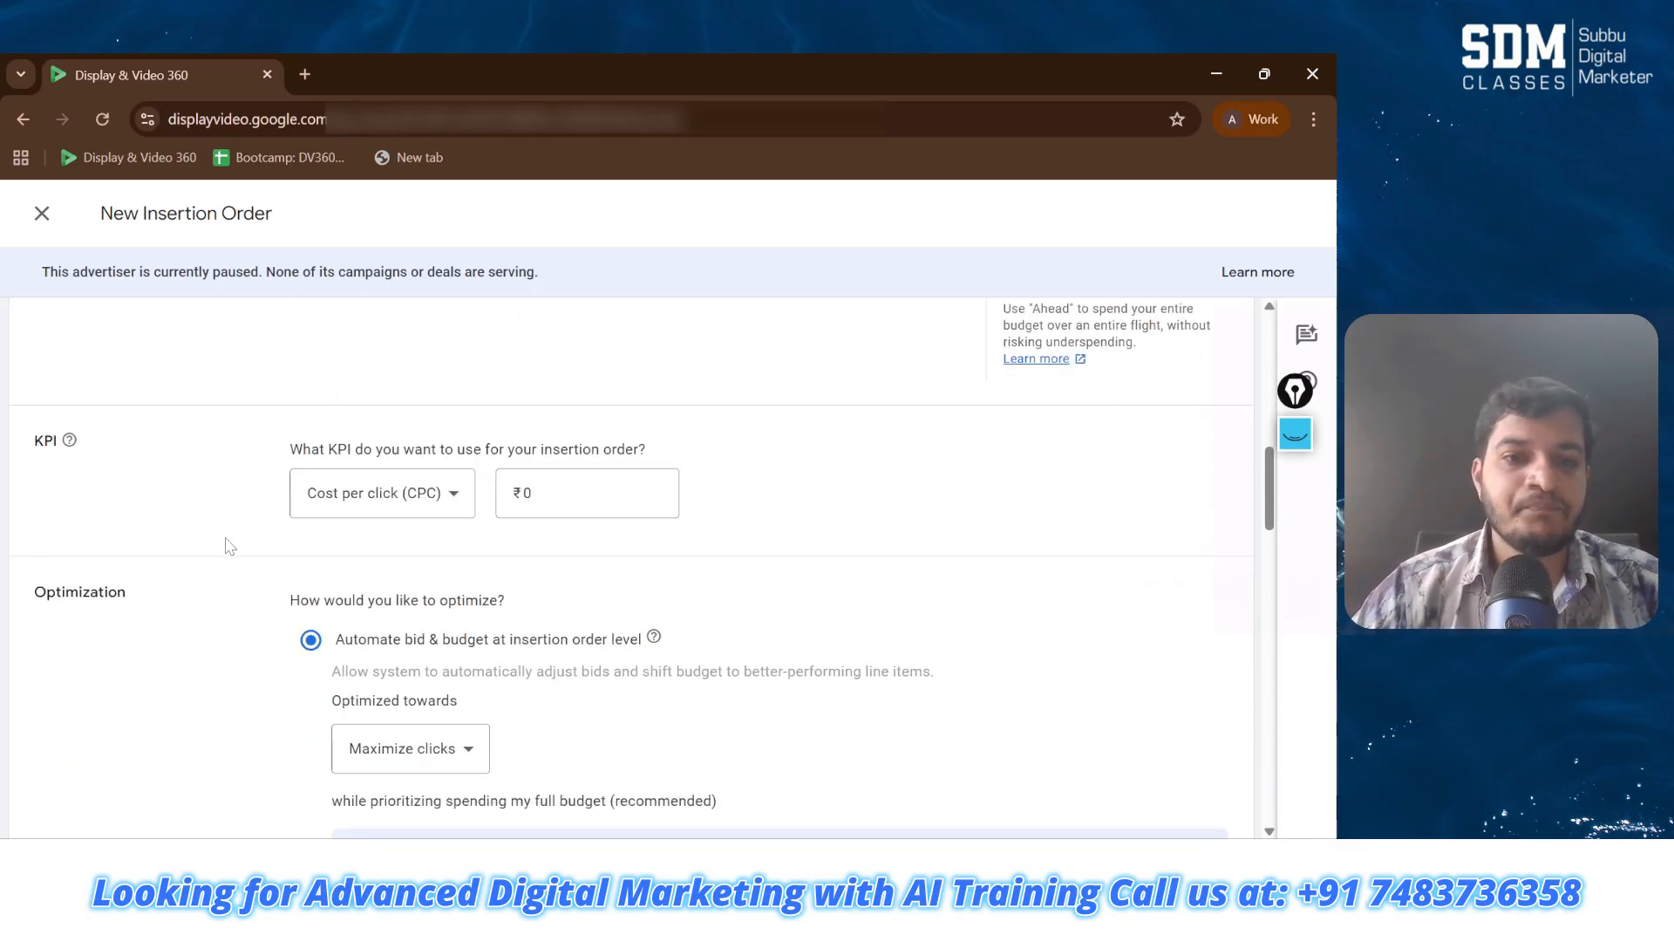
pyautogui.click(384, 478)
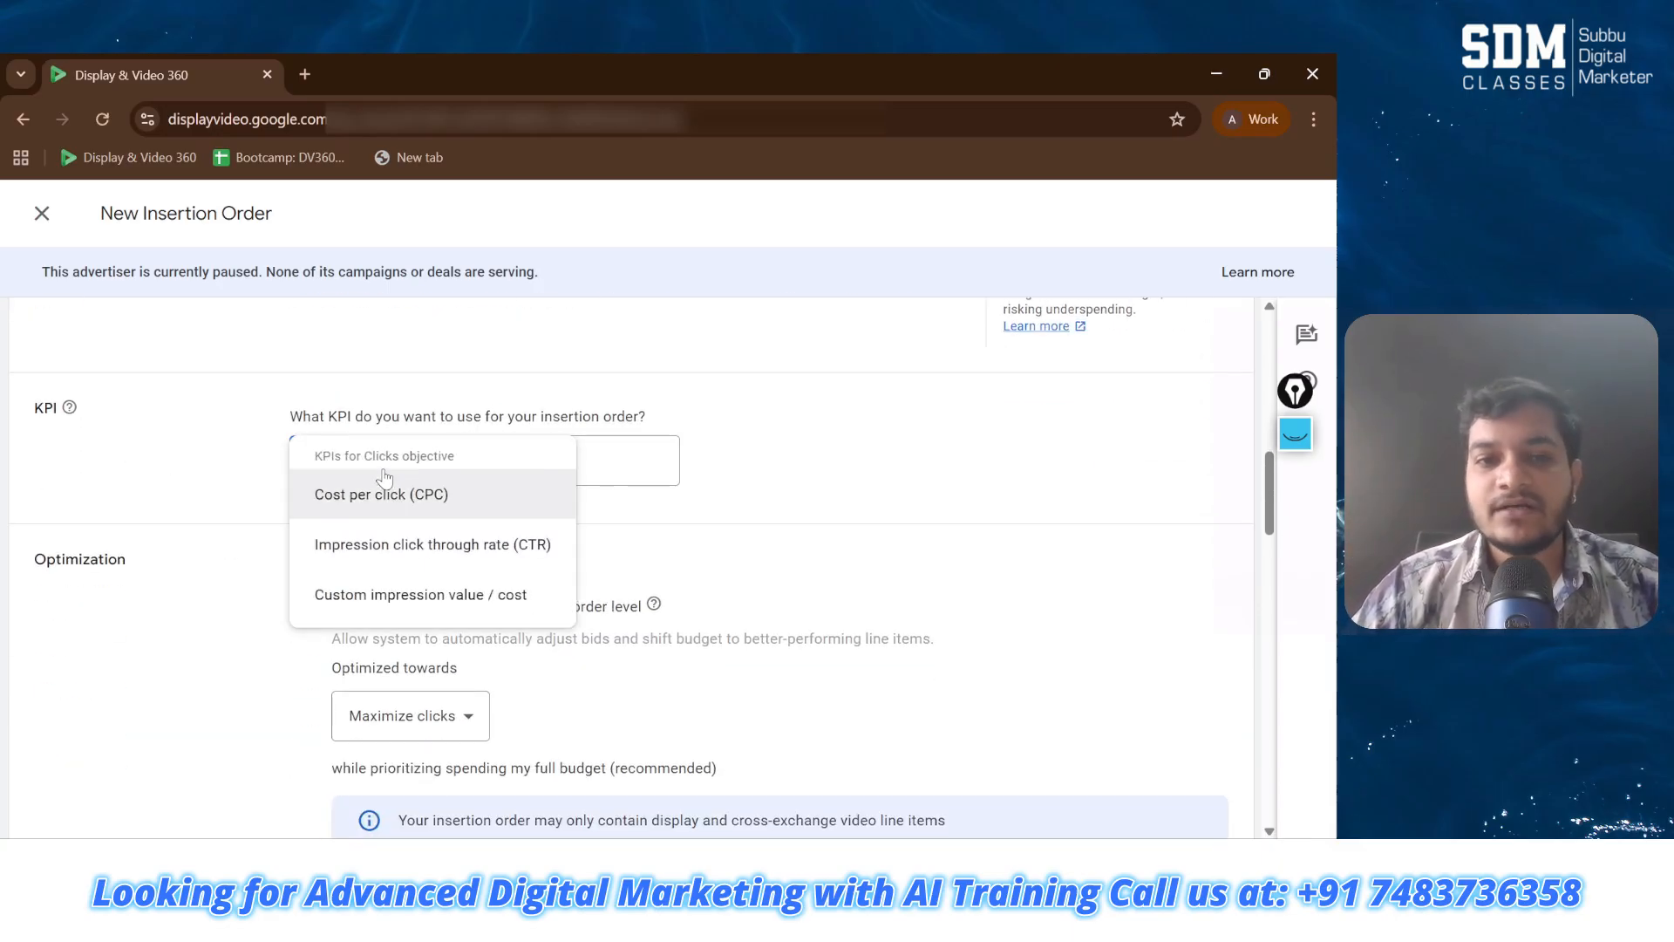
pyautogui.click(514, 546)
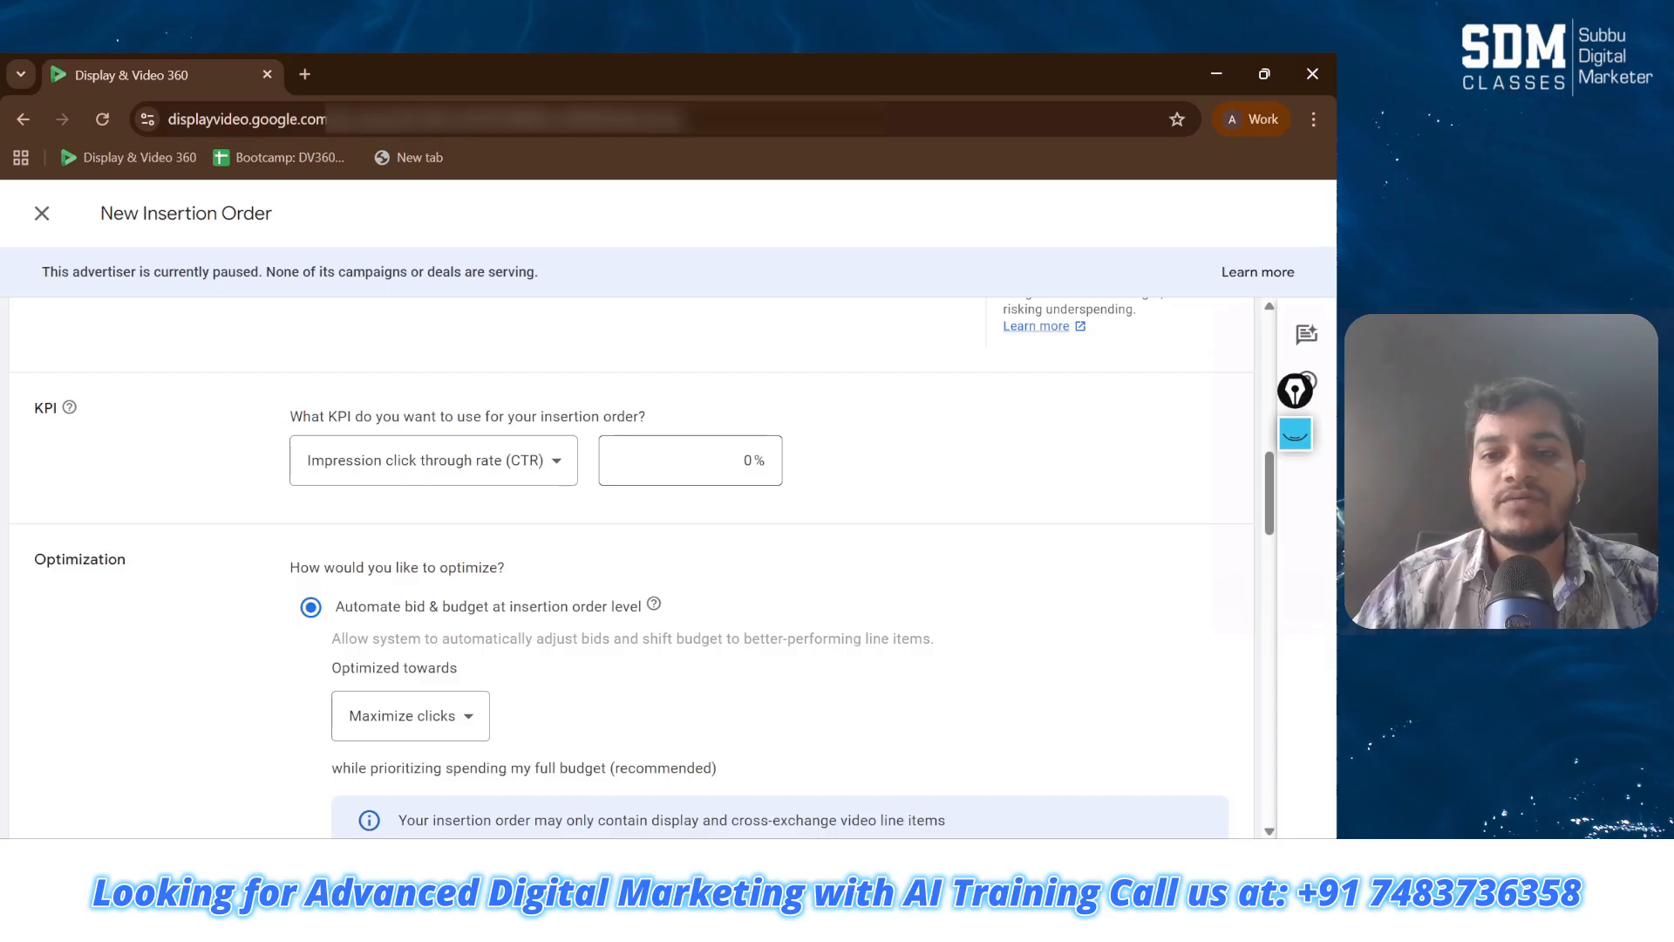
pyautogui.click(743, 461)
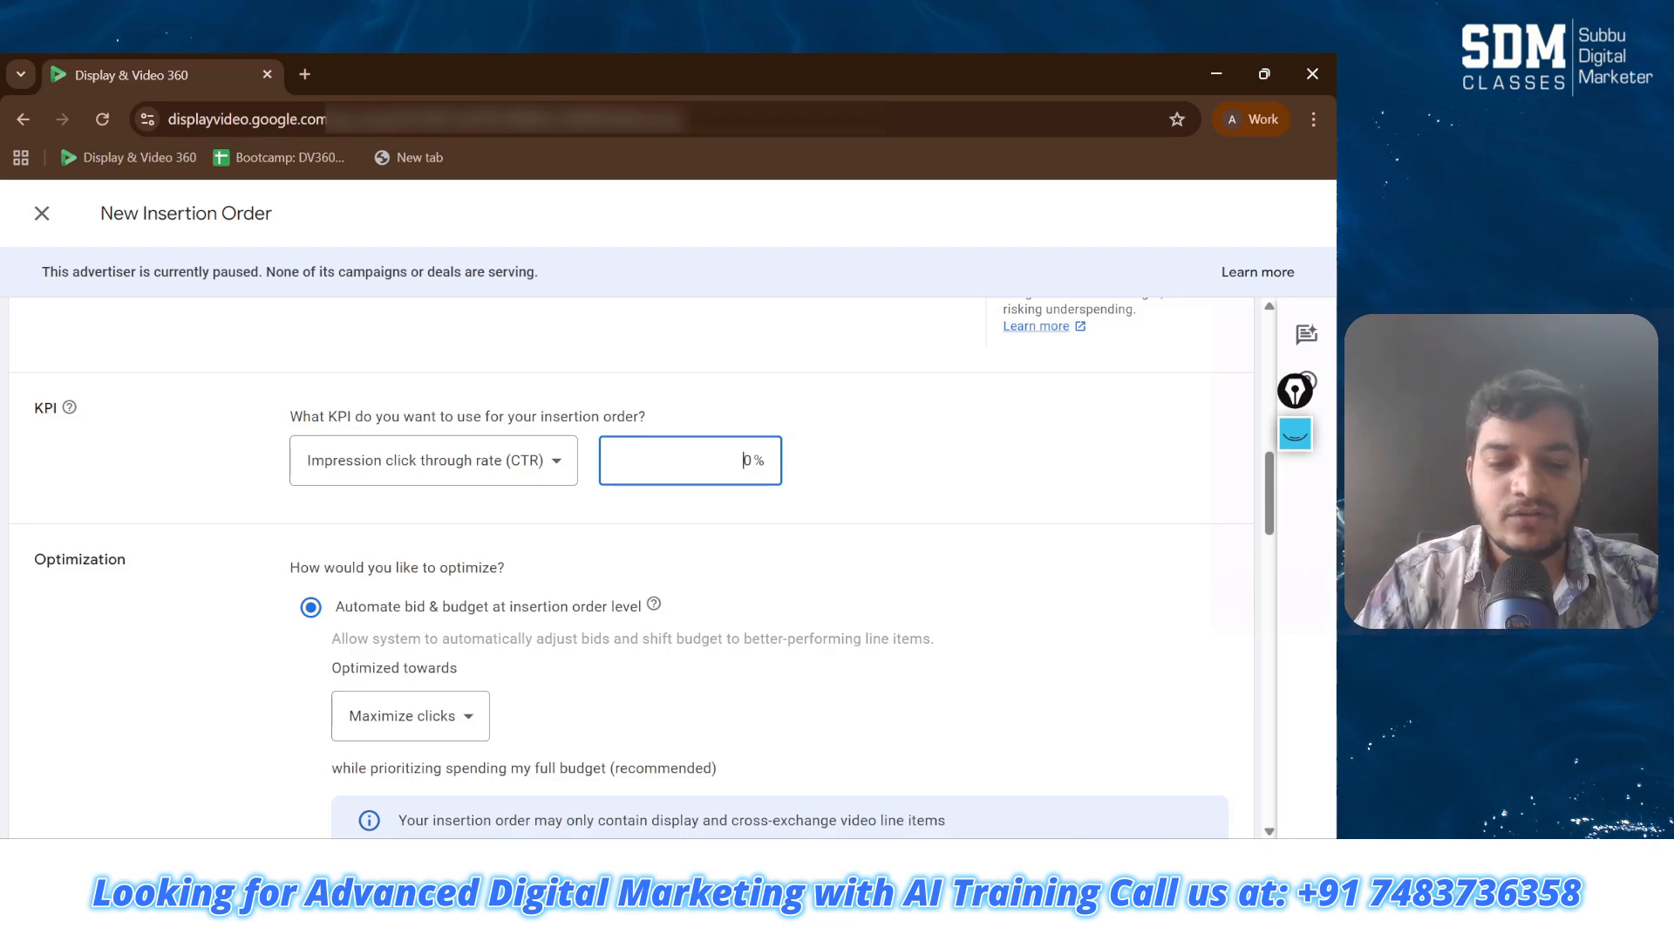
pyautogui.write('01')
pyautogui.press('BackSpace')
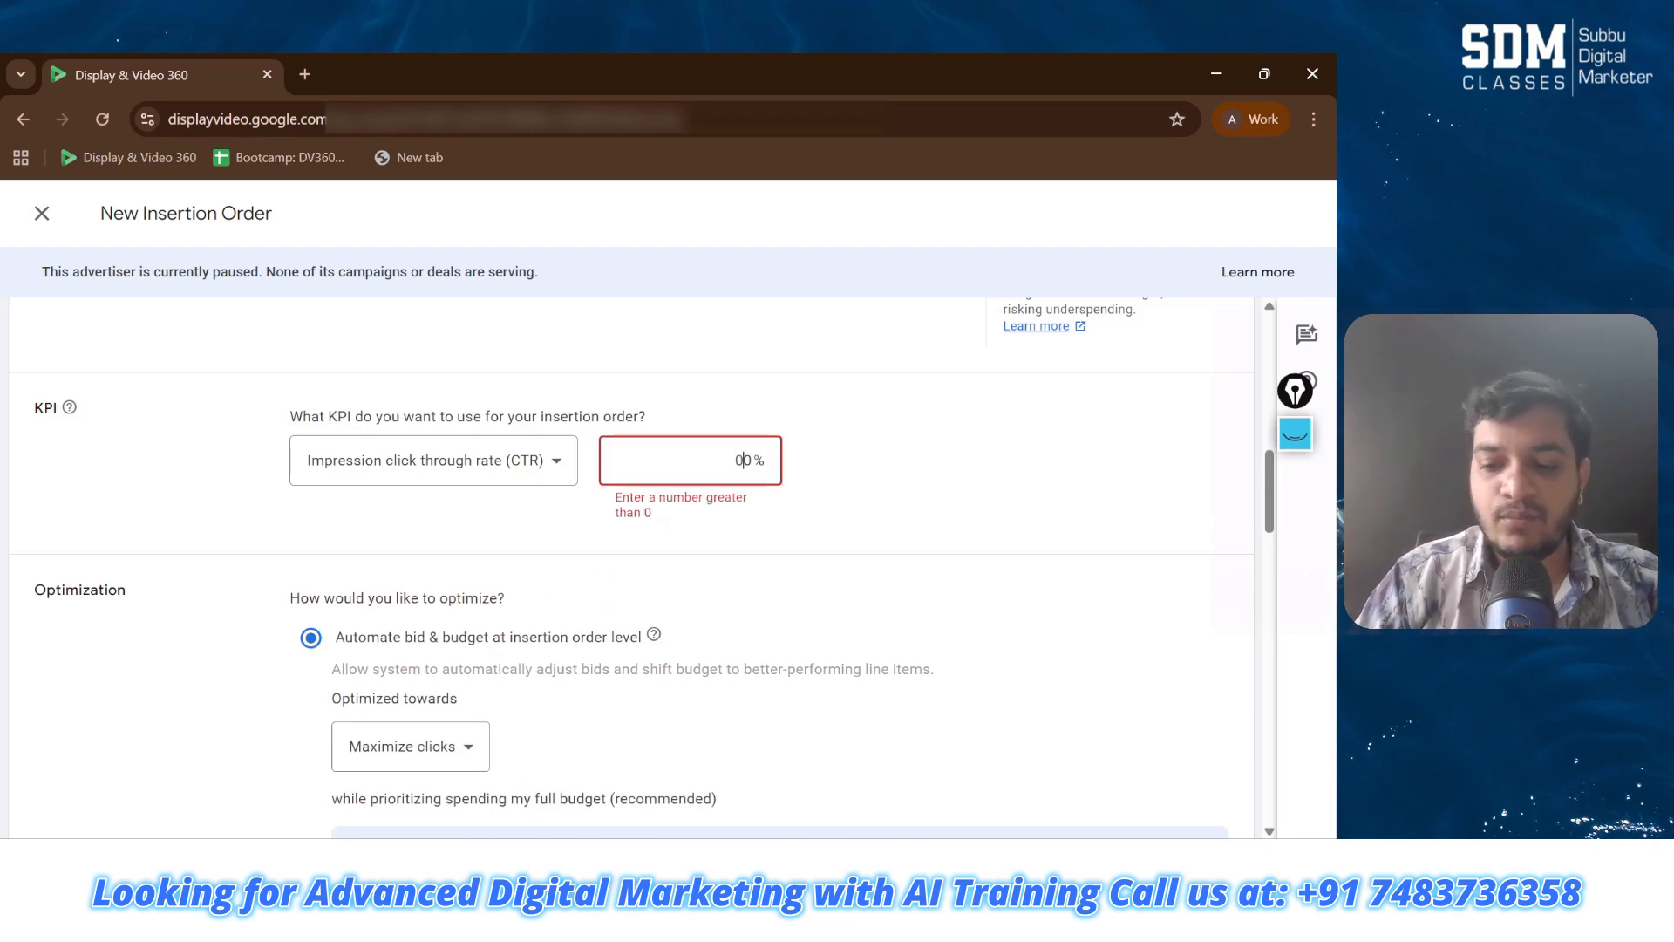
pyautogui.write('.15')
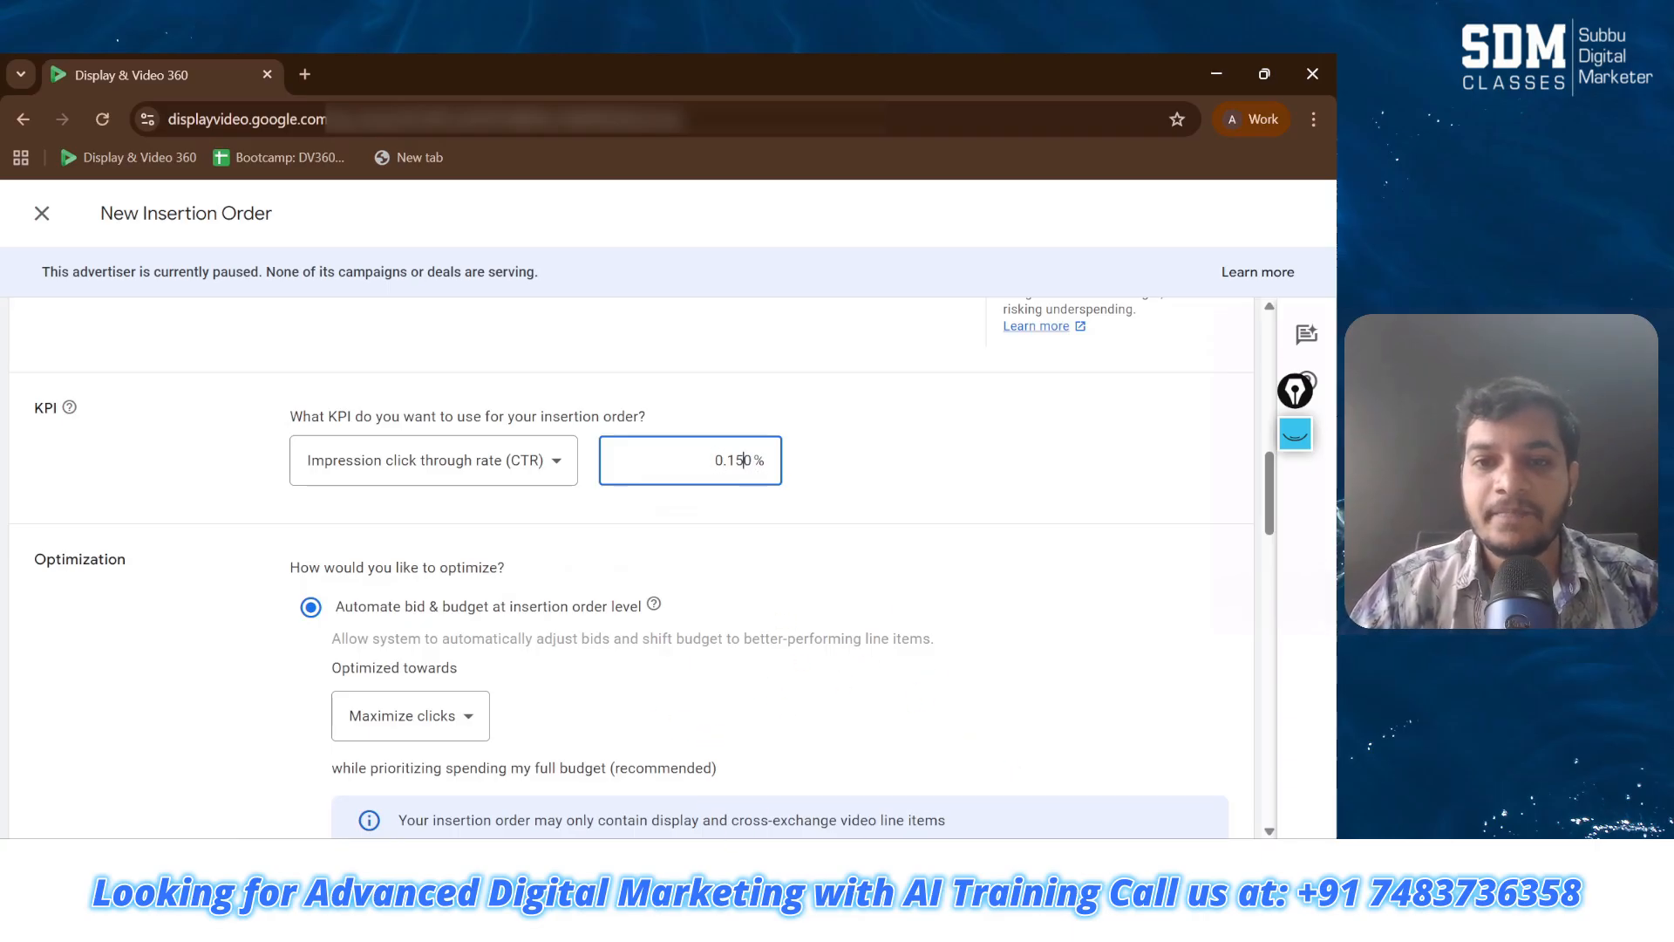
pyautogui.click(753, 462)
pyautogui.press('BackSpace')
pyautogui.click(833, 480)
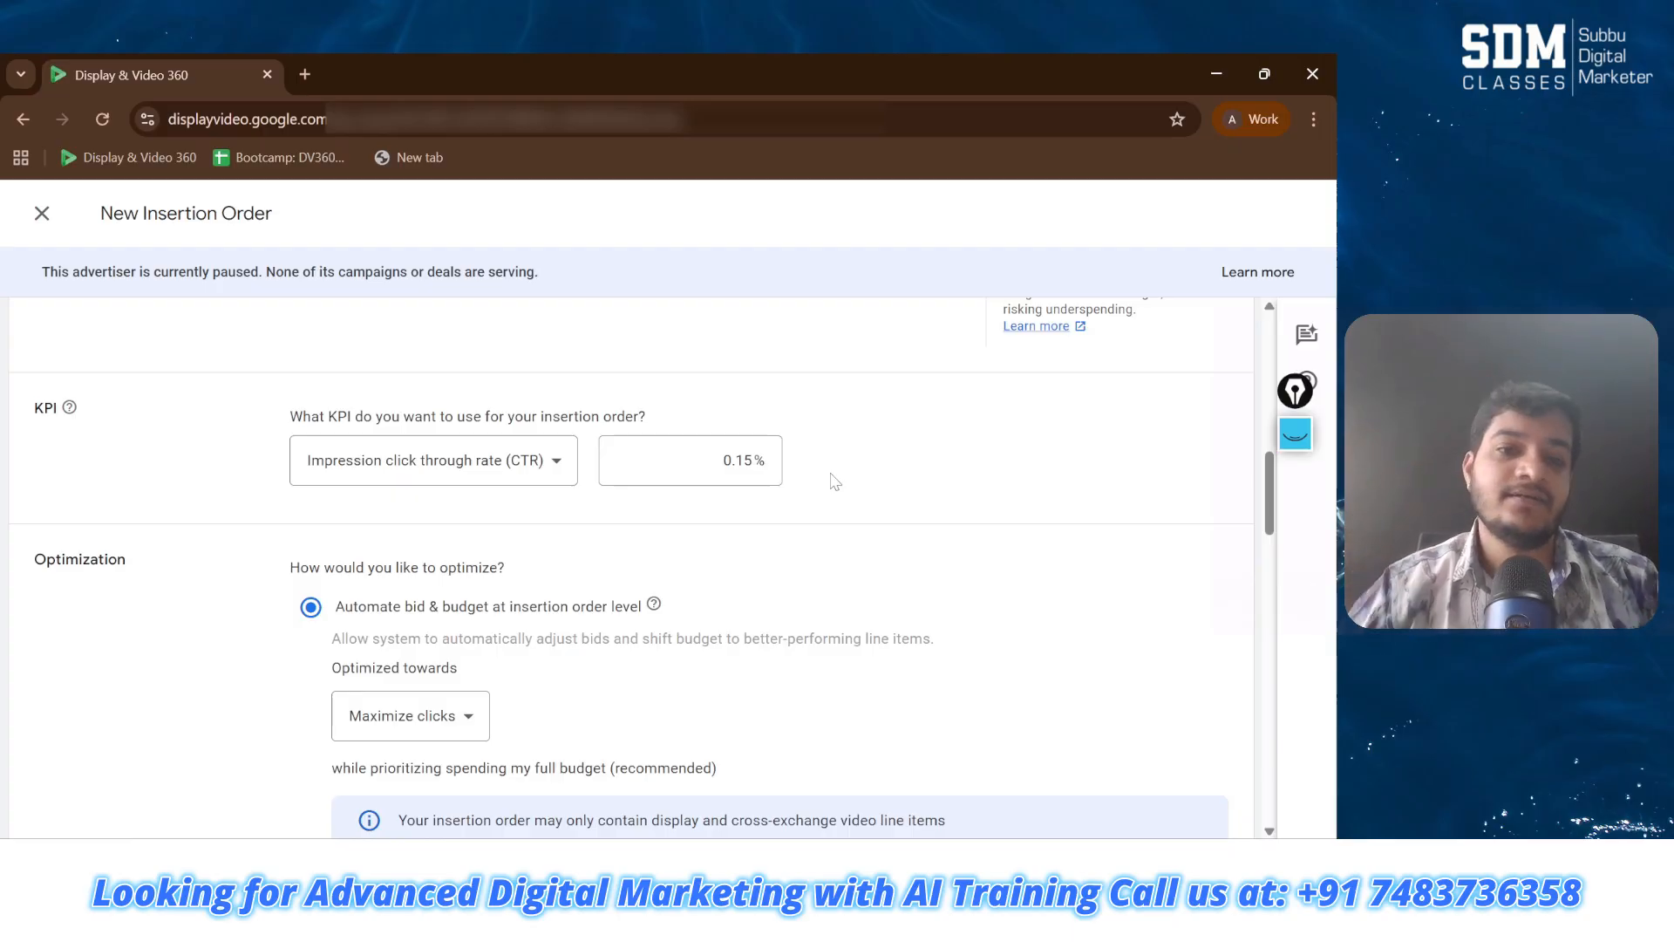
# Step: Review the optimization goals and compare automated bidding at insertion order level with control at the line item level
pyautogui.scroll(-1, 835, 481)
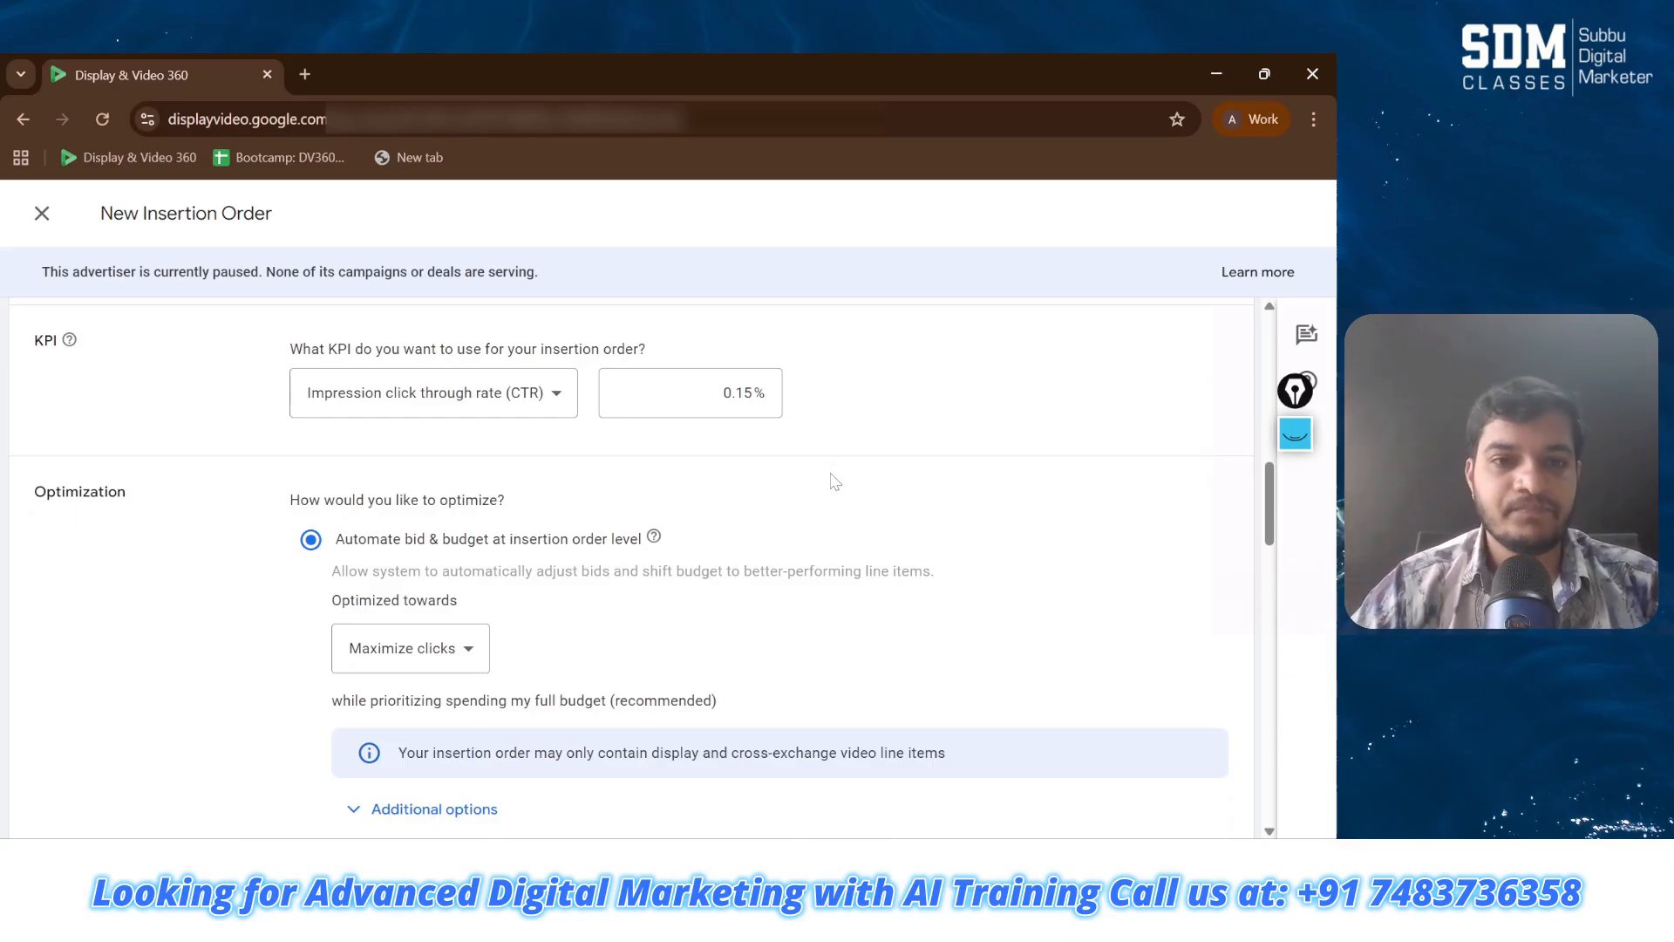
pyautogui.scroll(-2, 835, 481)
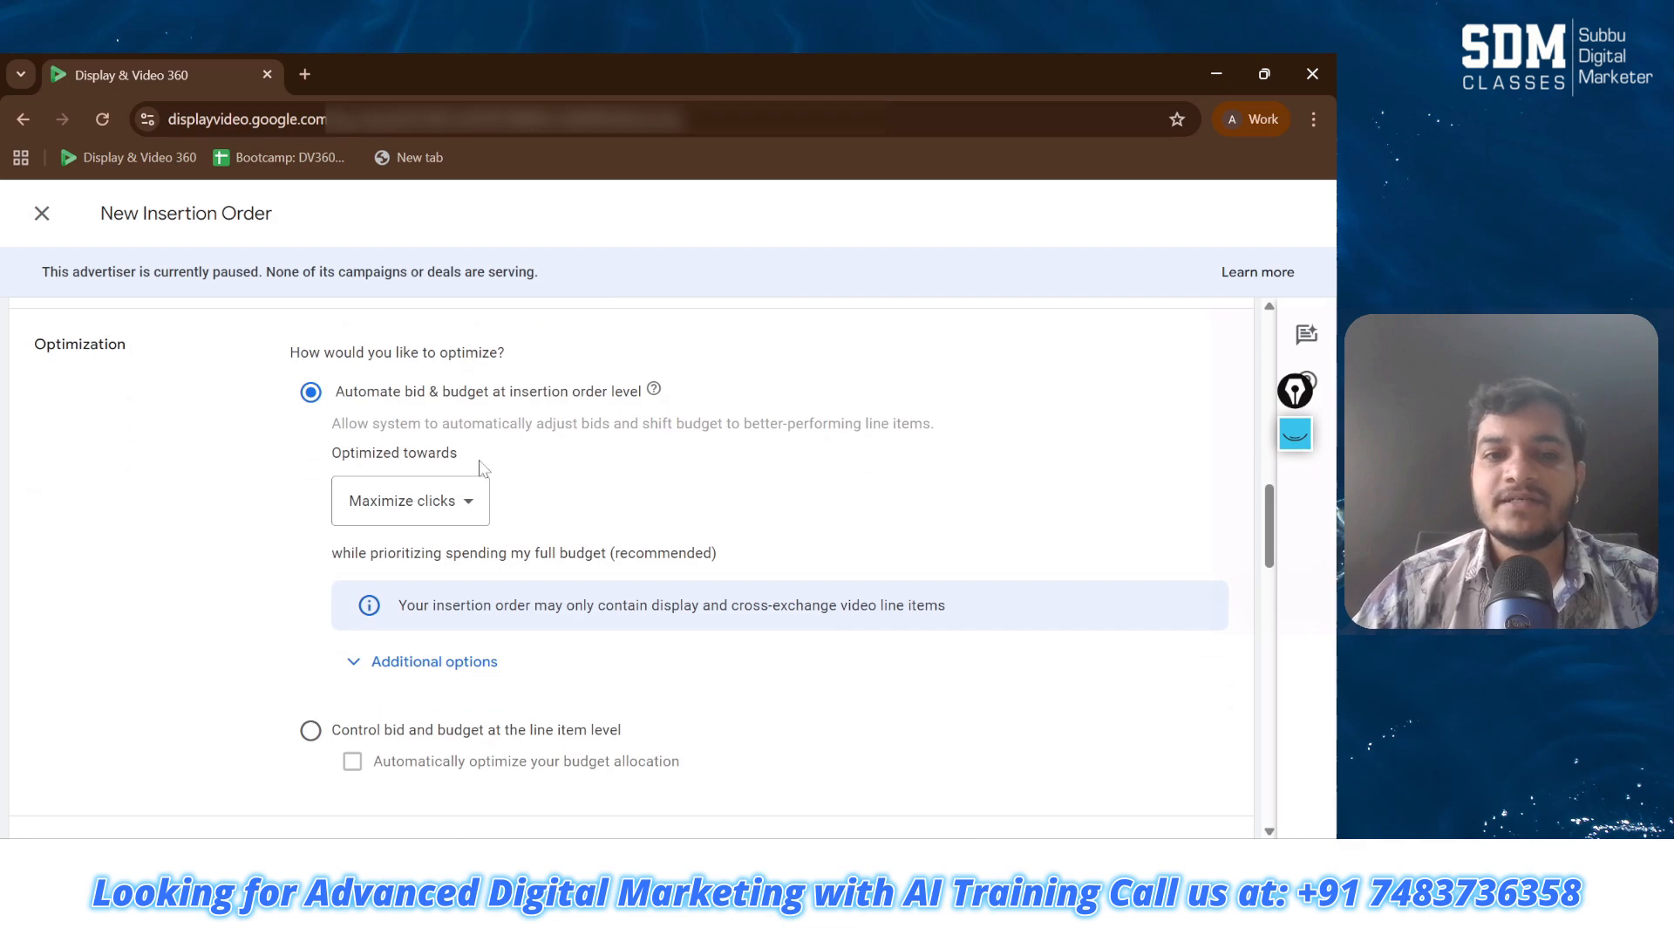
pyautogui.click(470, 502)
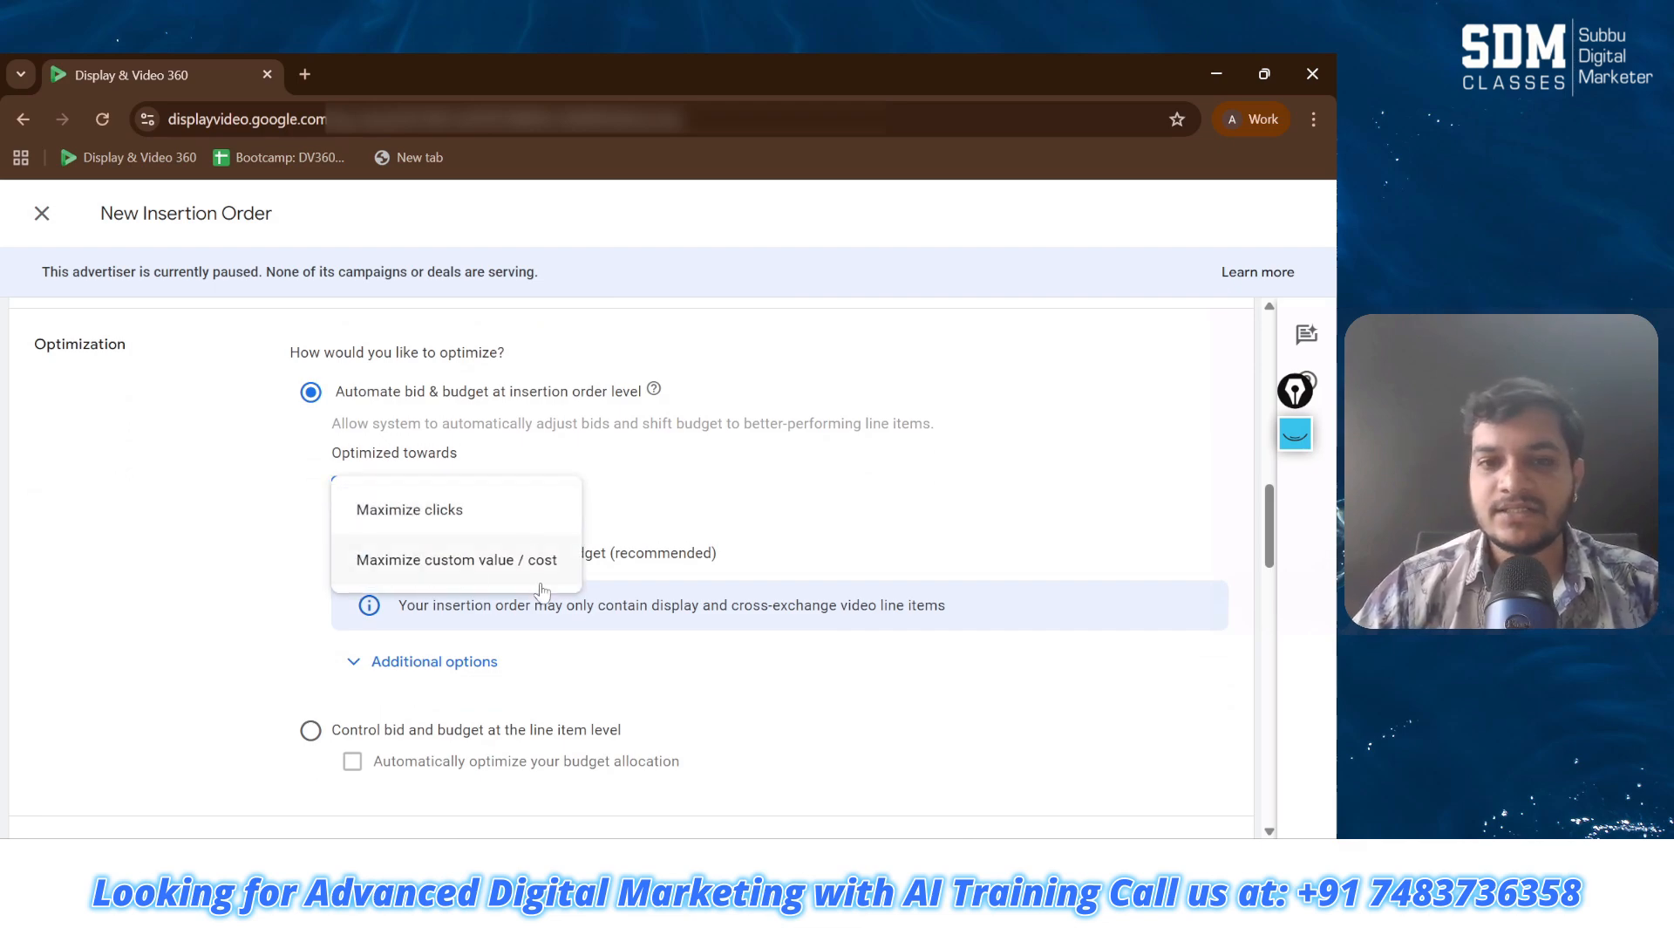
pyautogui.click(708, 516)
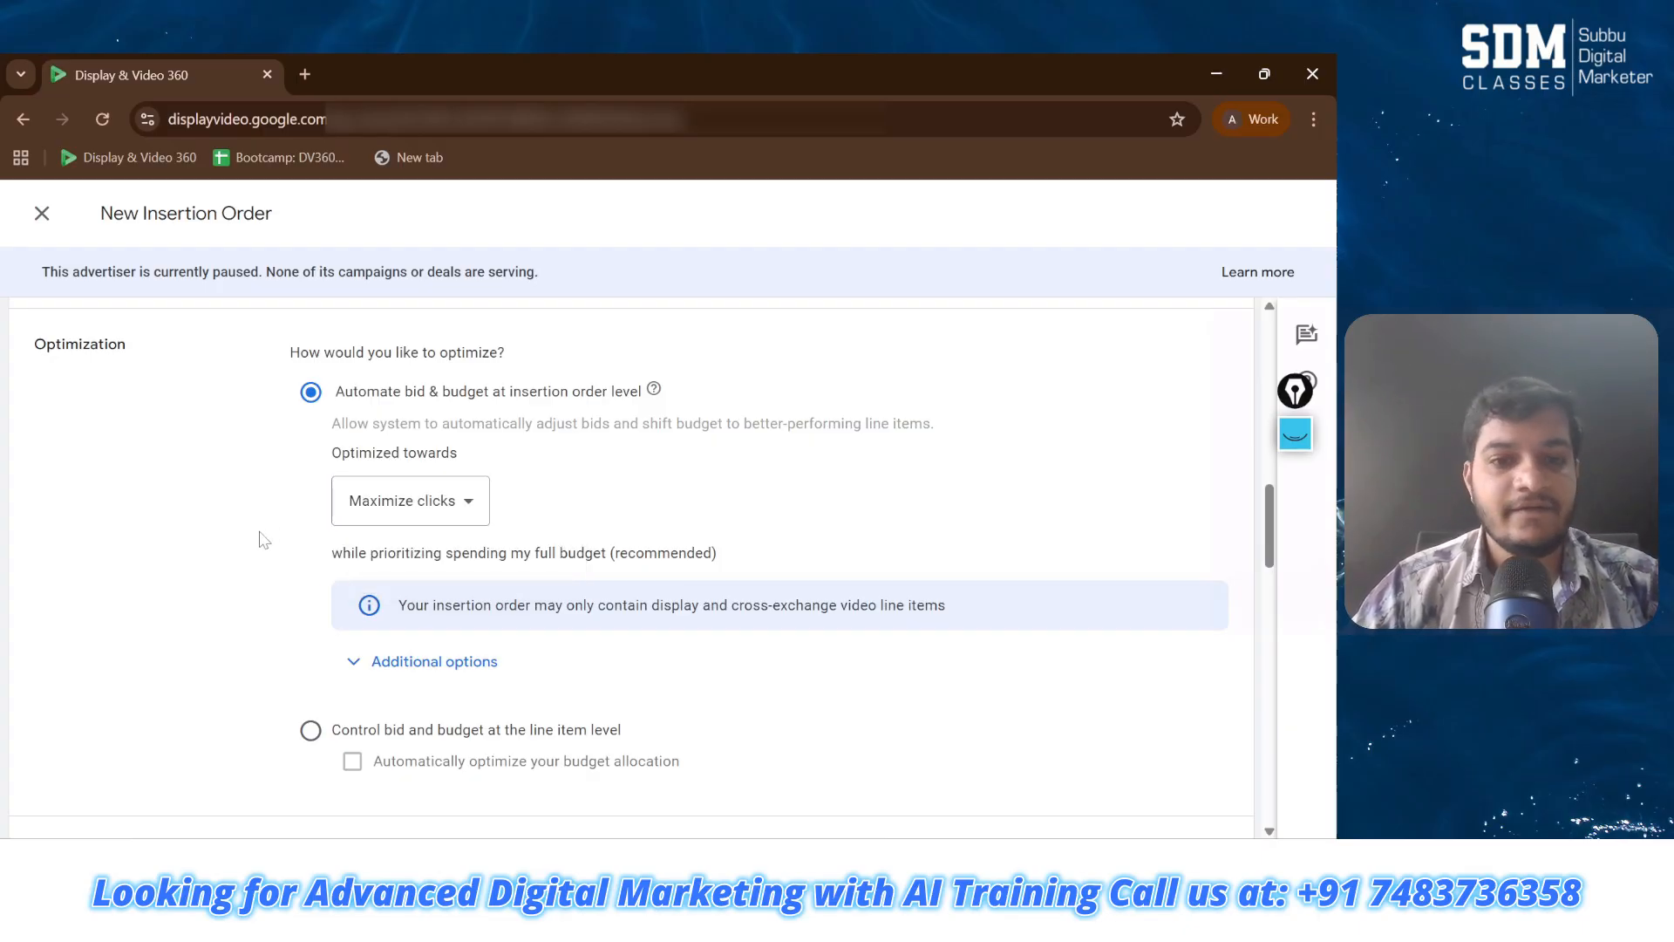
pyautogui.scroll(-2, 259, 539)
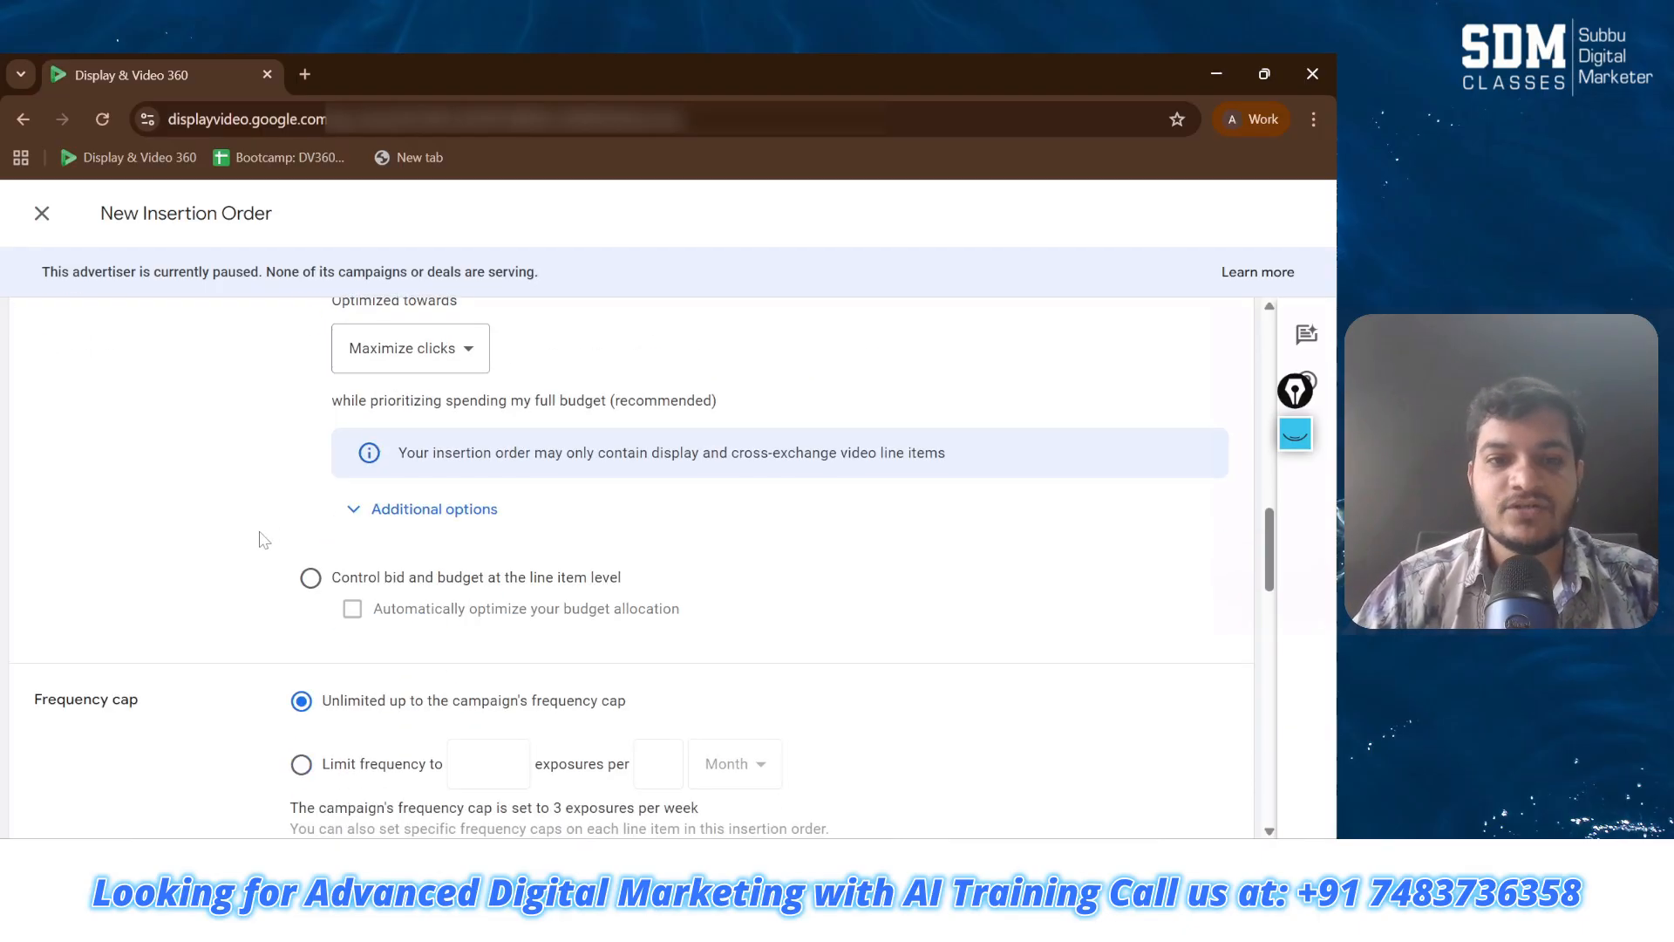
pyautogui.click(311, 582)
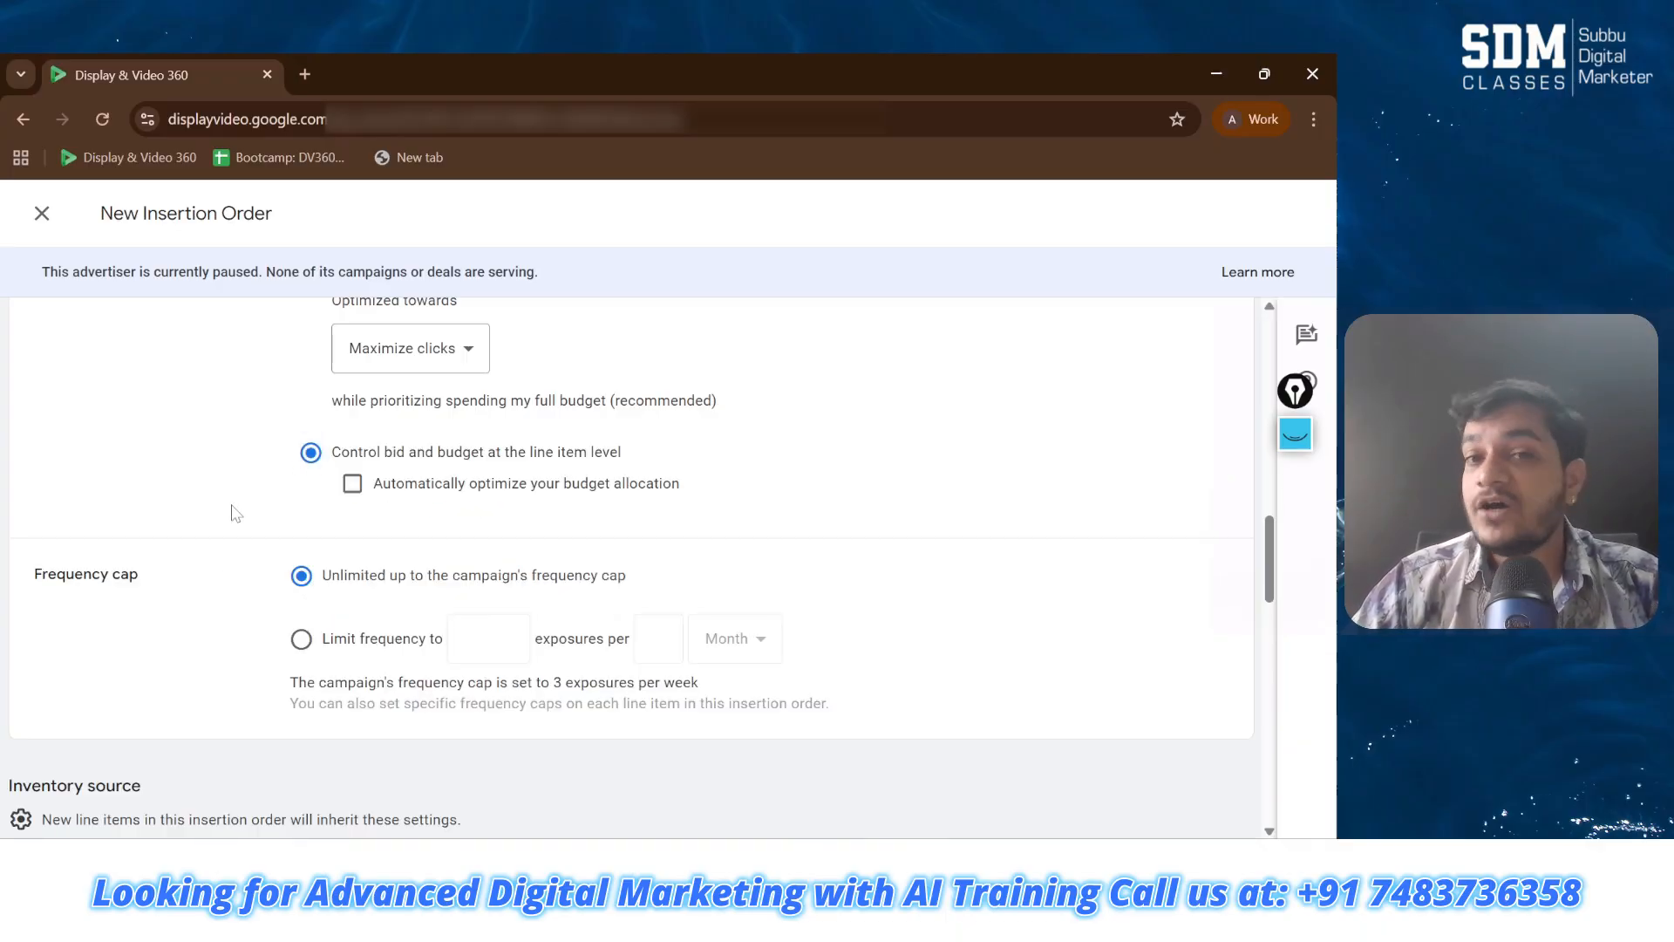
pyautogui.scroll(2, 231, 513)
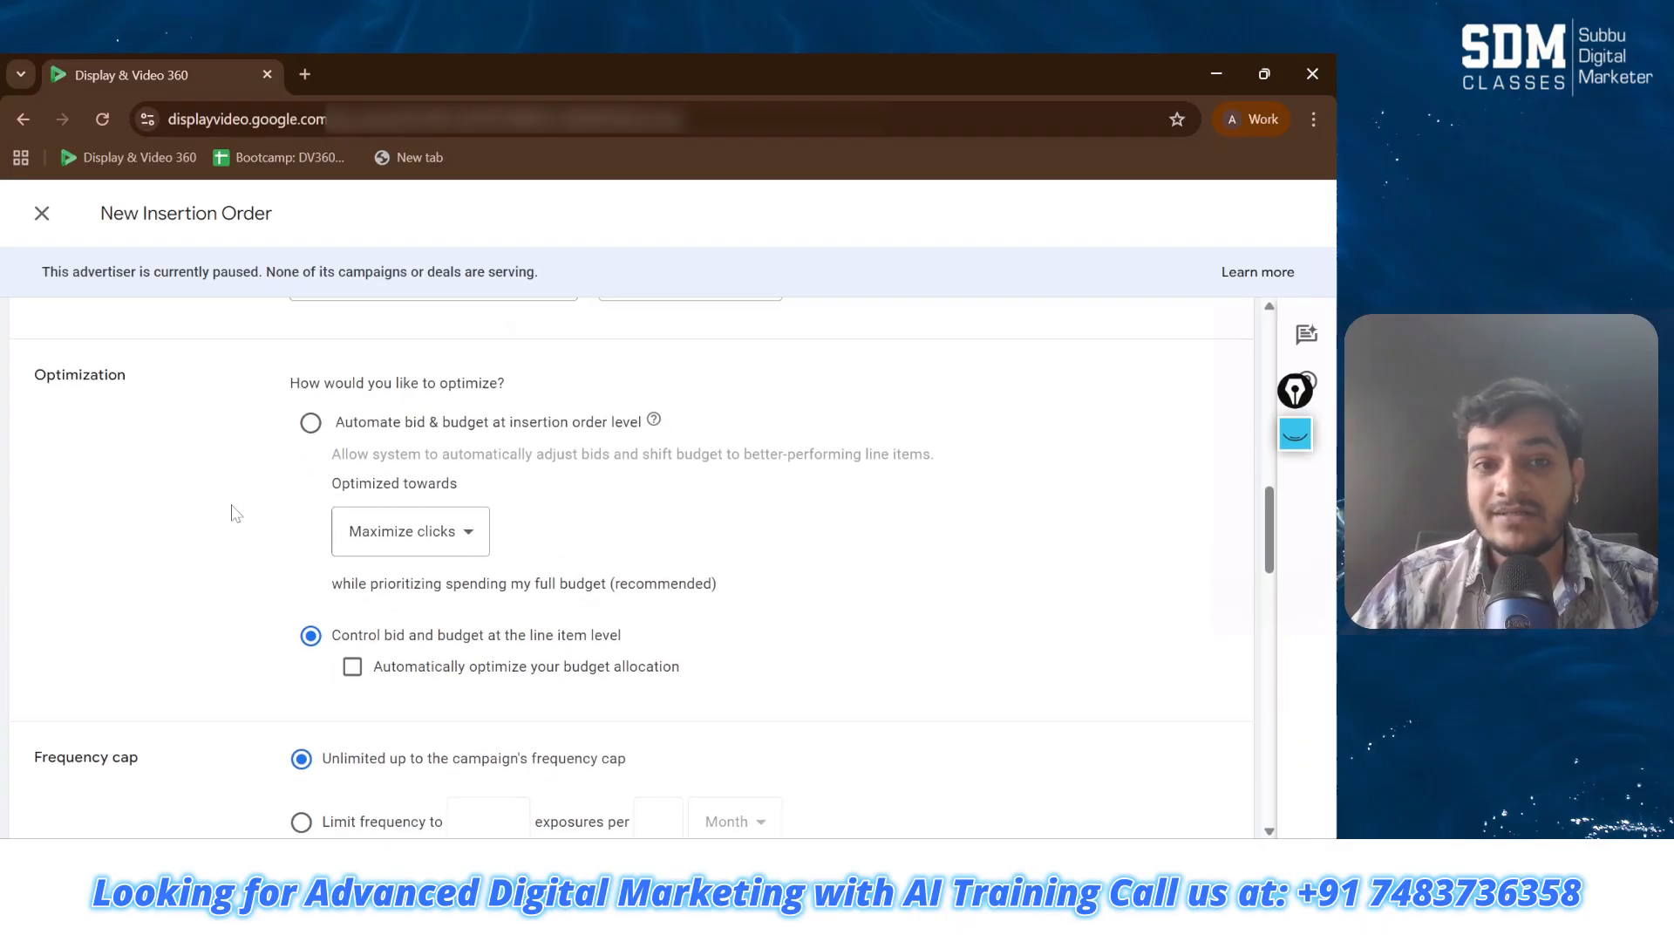
pyautogui.click(311, 428)
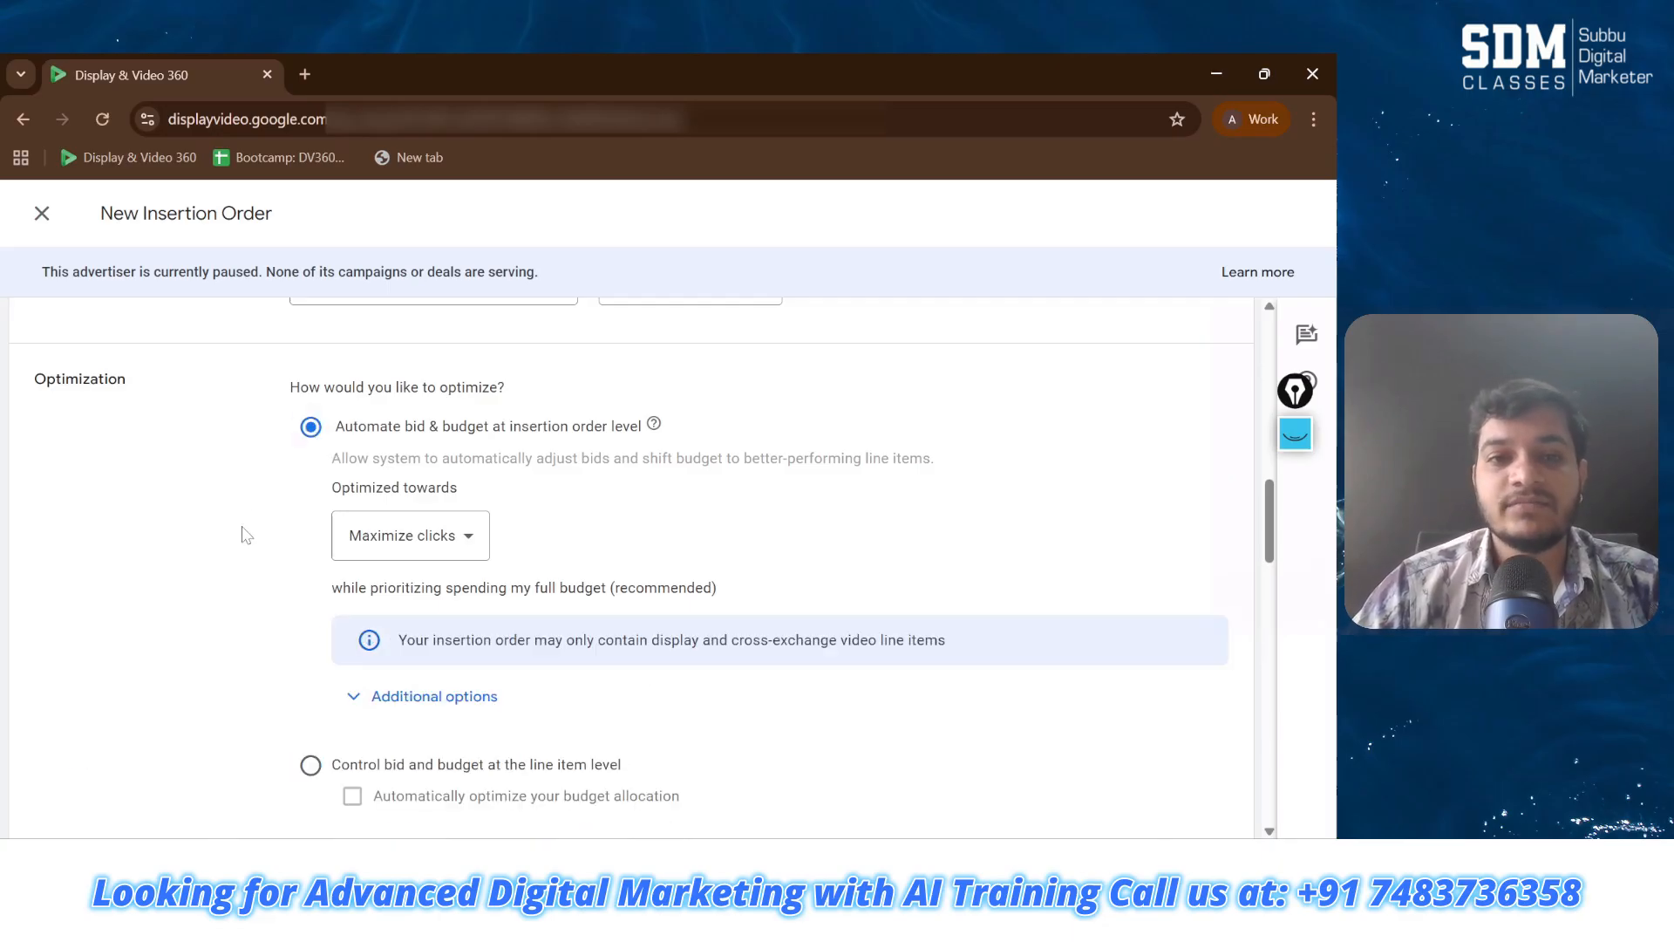
# Step: Check the additional options for automated bidding and choose to control bid and budget at the line item level
pyautogui.scroll(-4, 246, 535)
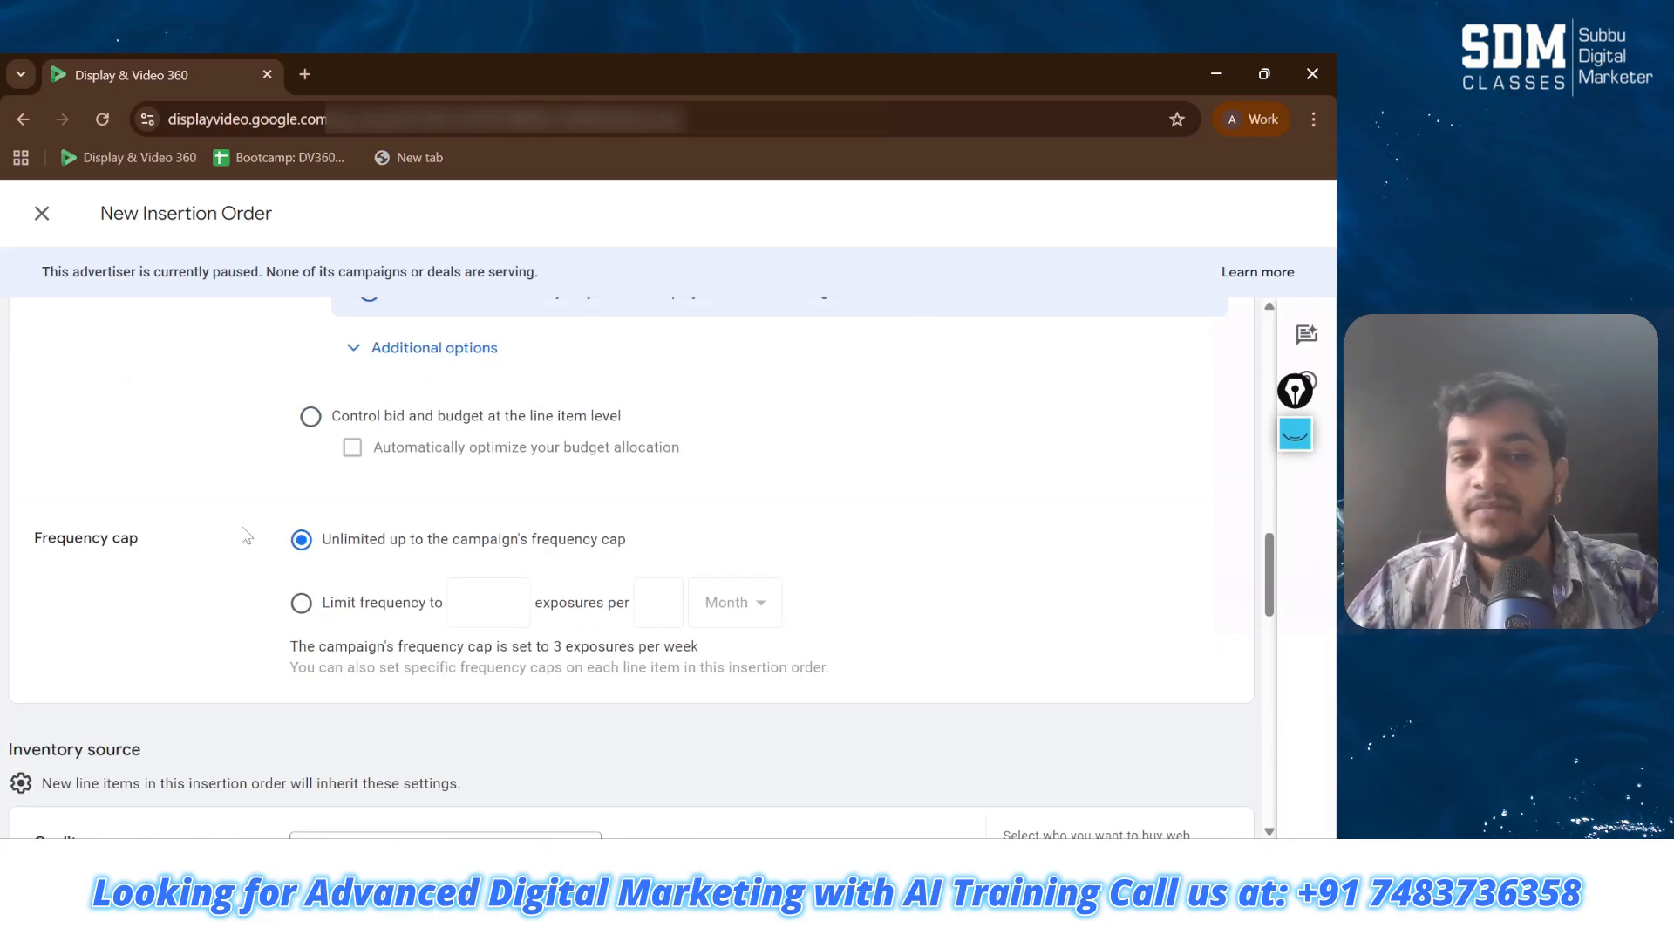
pyautogui.scroll(4, 246, 534)
pyautogui.click(390, 667)
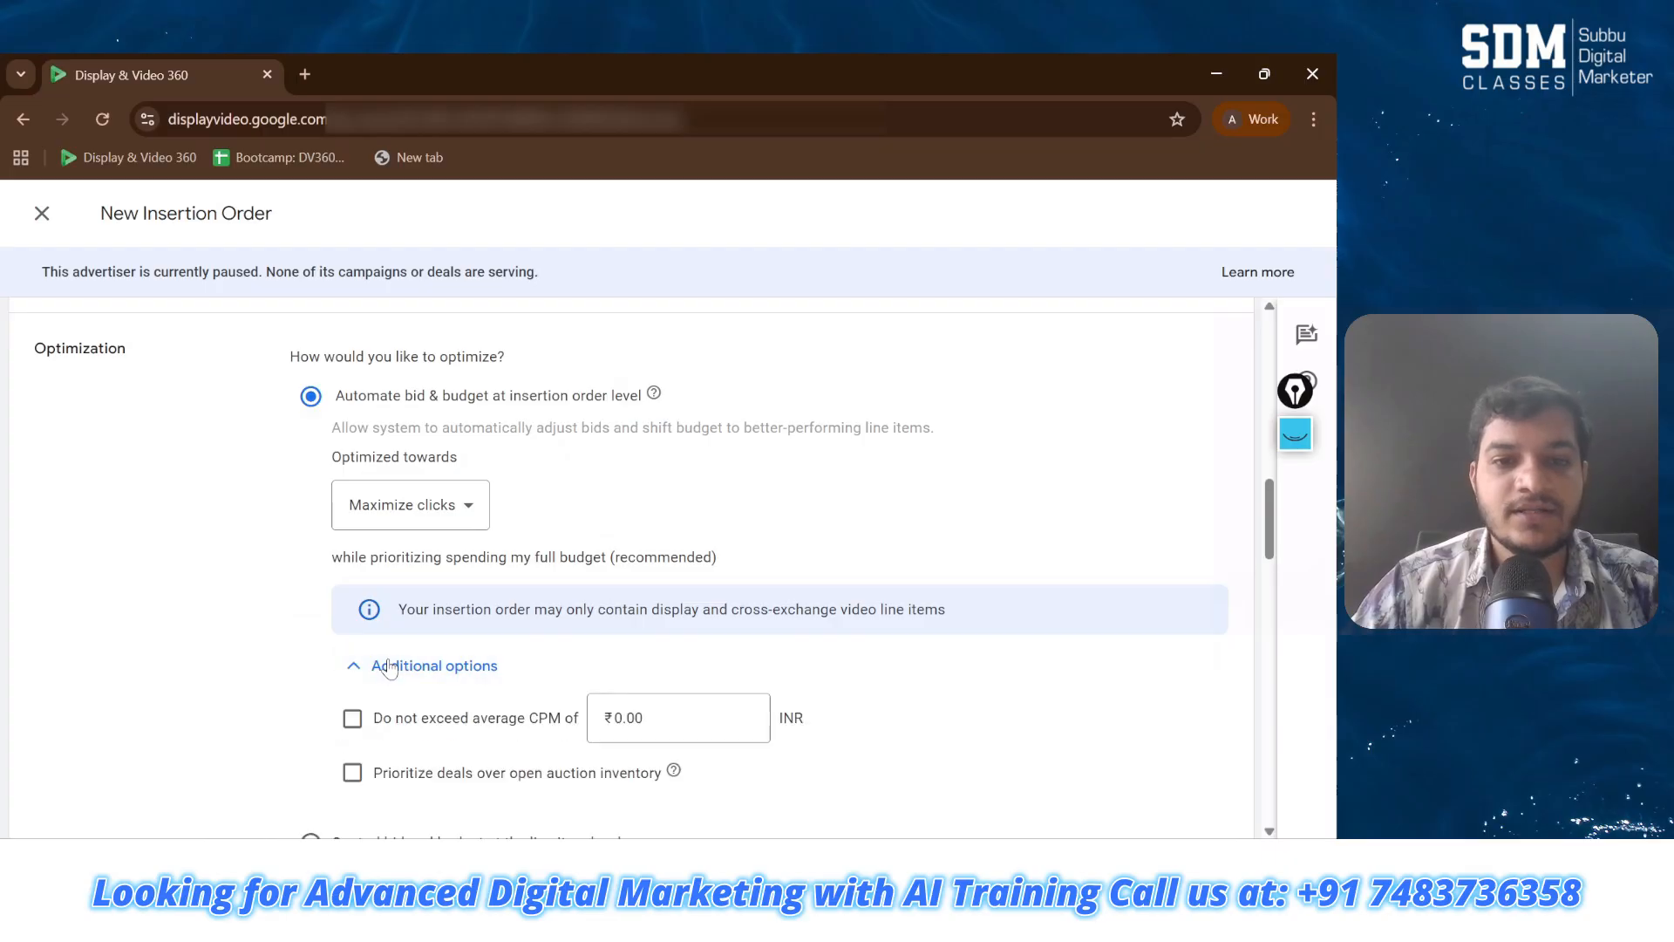
pyautogui.scroll(-2, 287, 629)
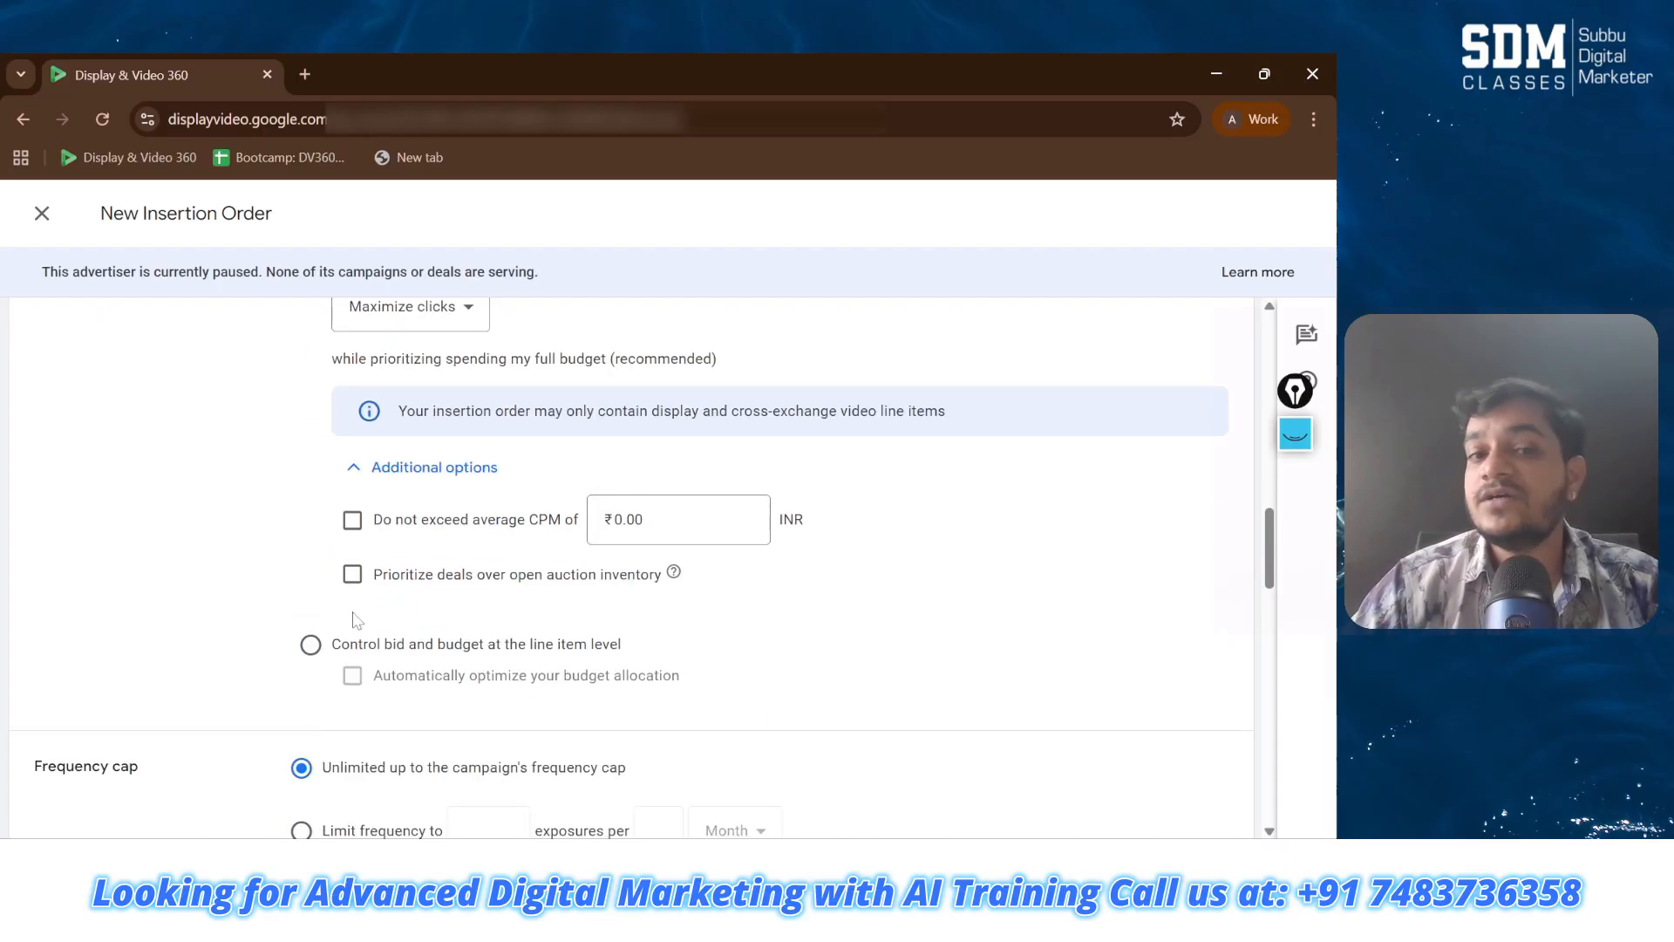
pyautogui.click(311, 643)
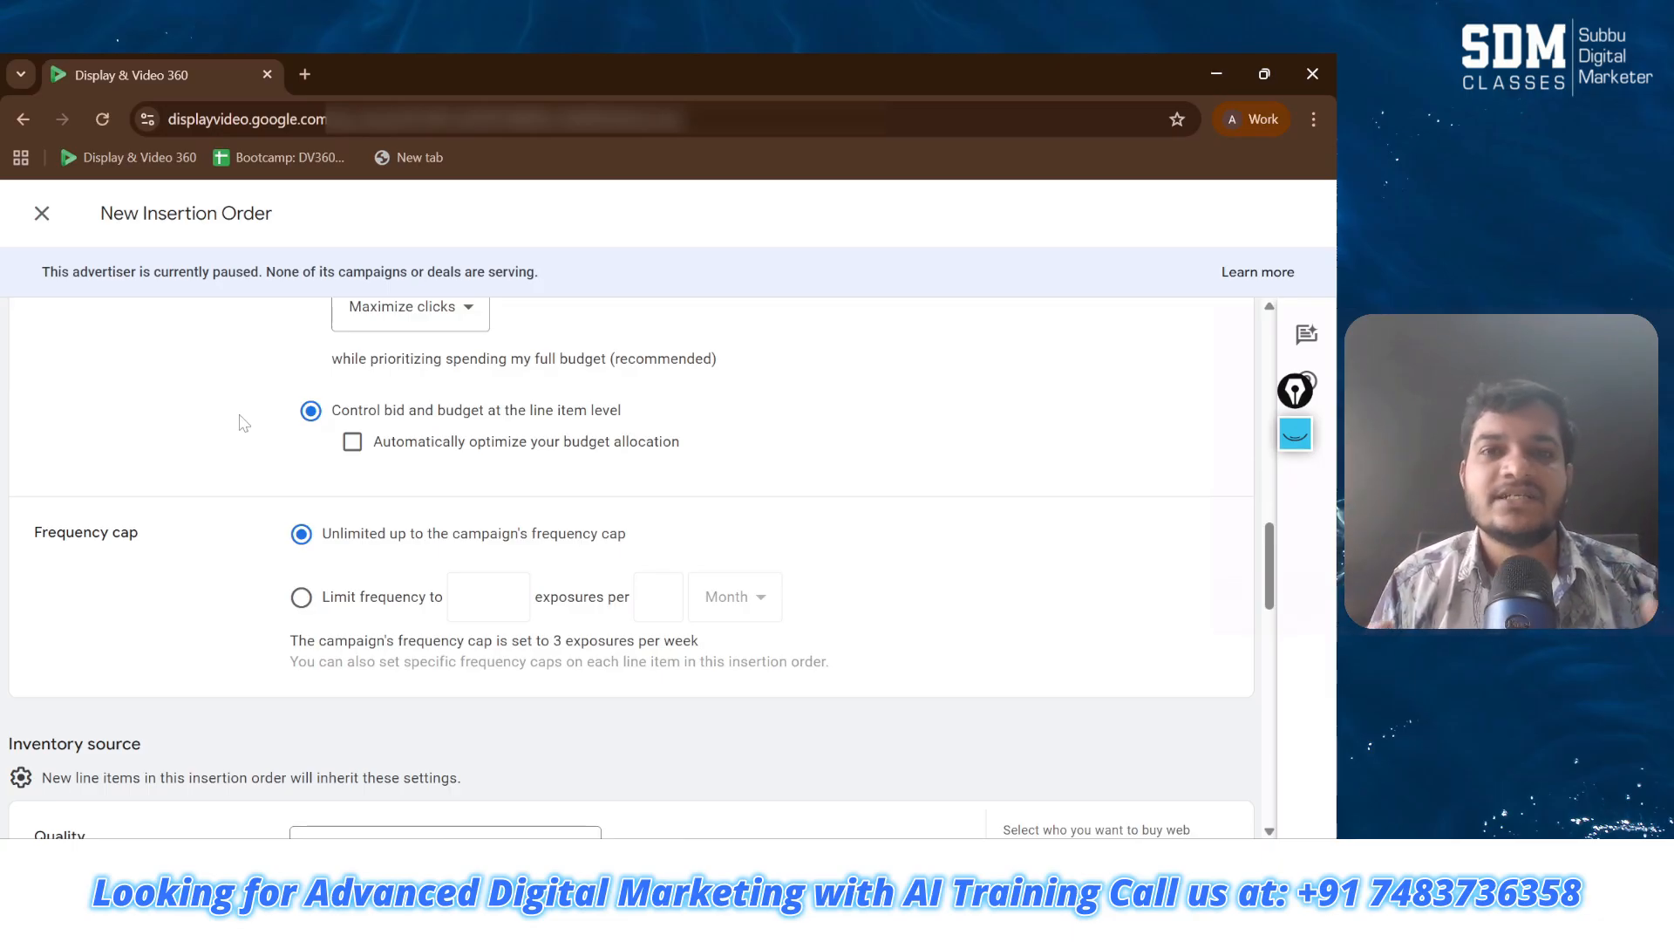
# Step: Limit the insertion order's frequency cap to 3 exposures per 1 week
pyautogui.scroll(-1, 243, 424)
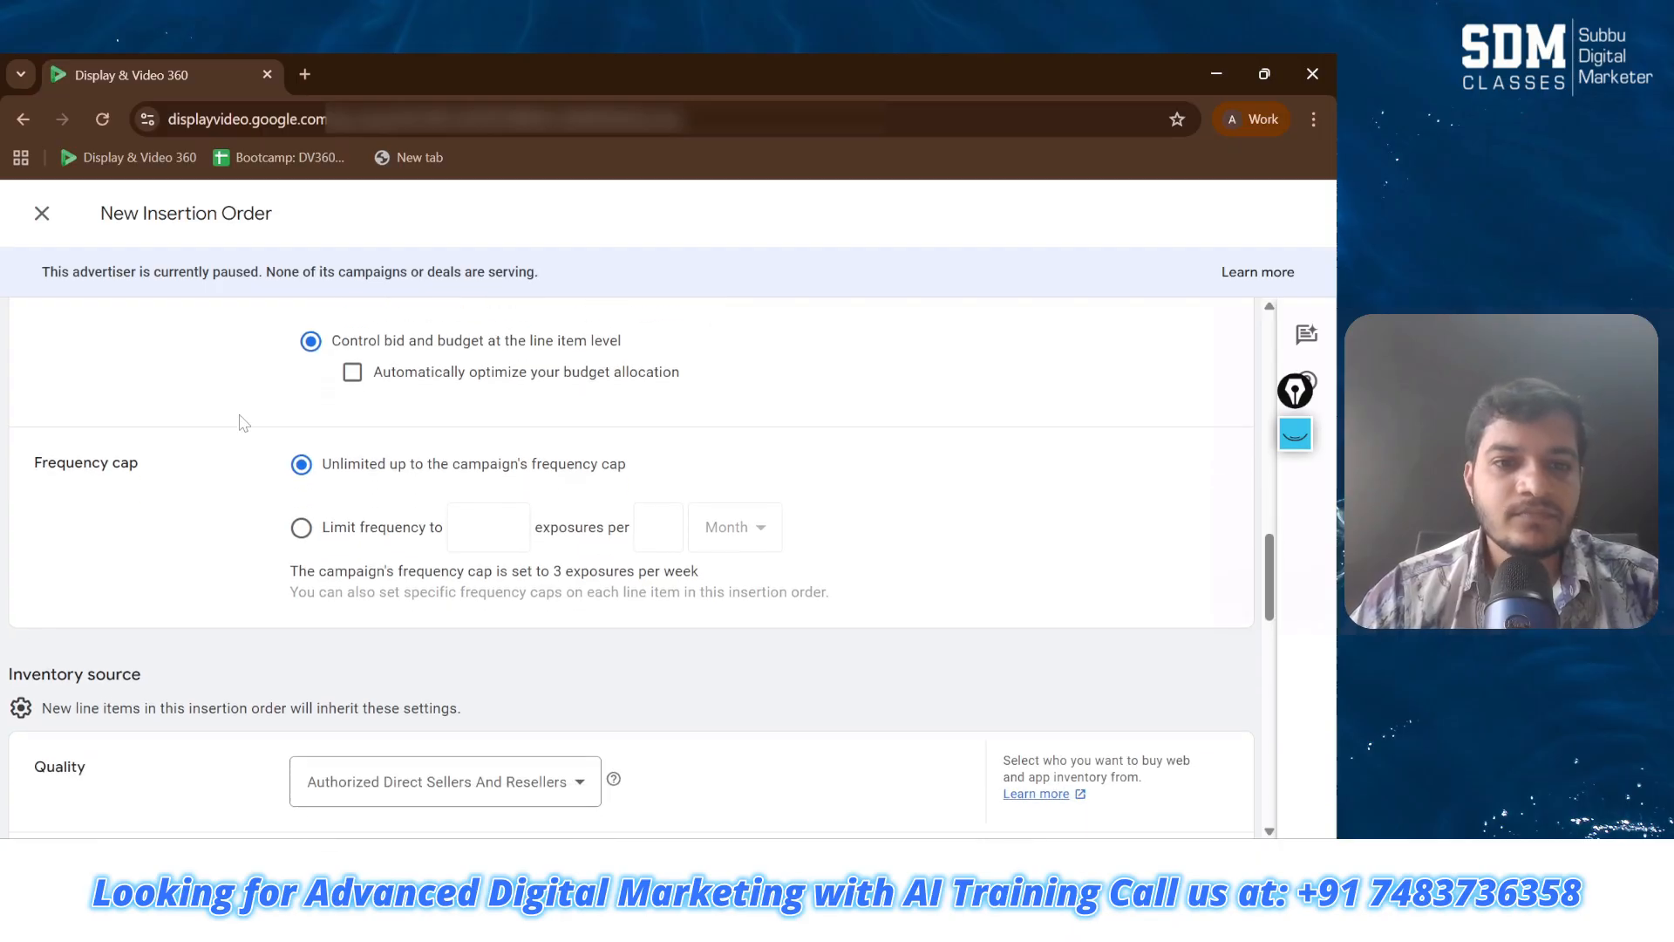
pyautogui.click(302, 529)
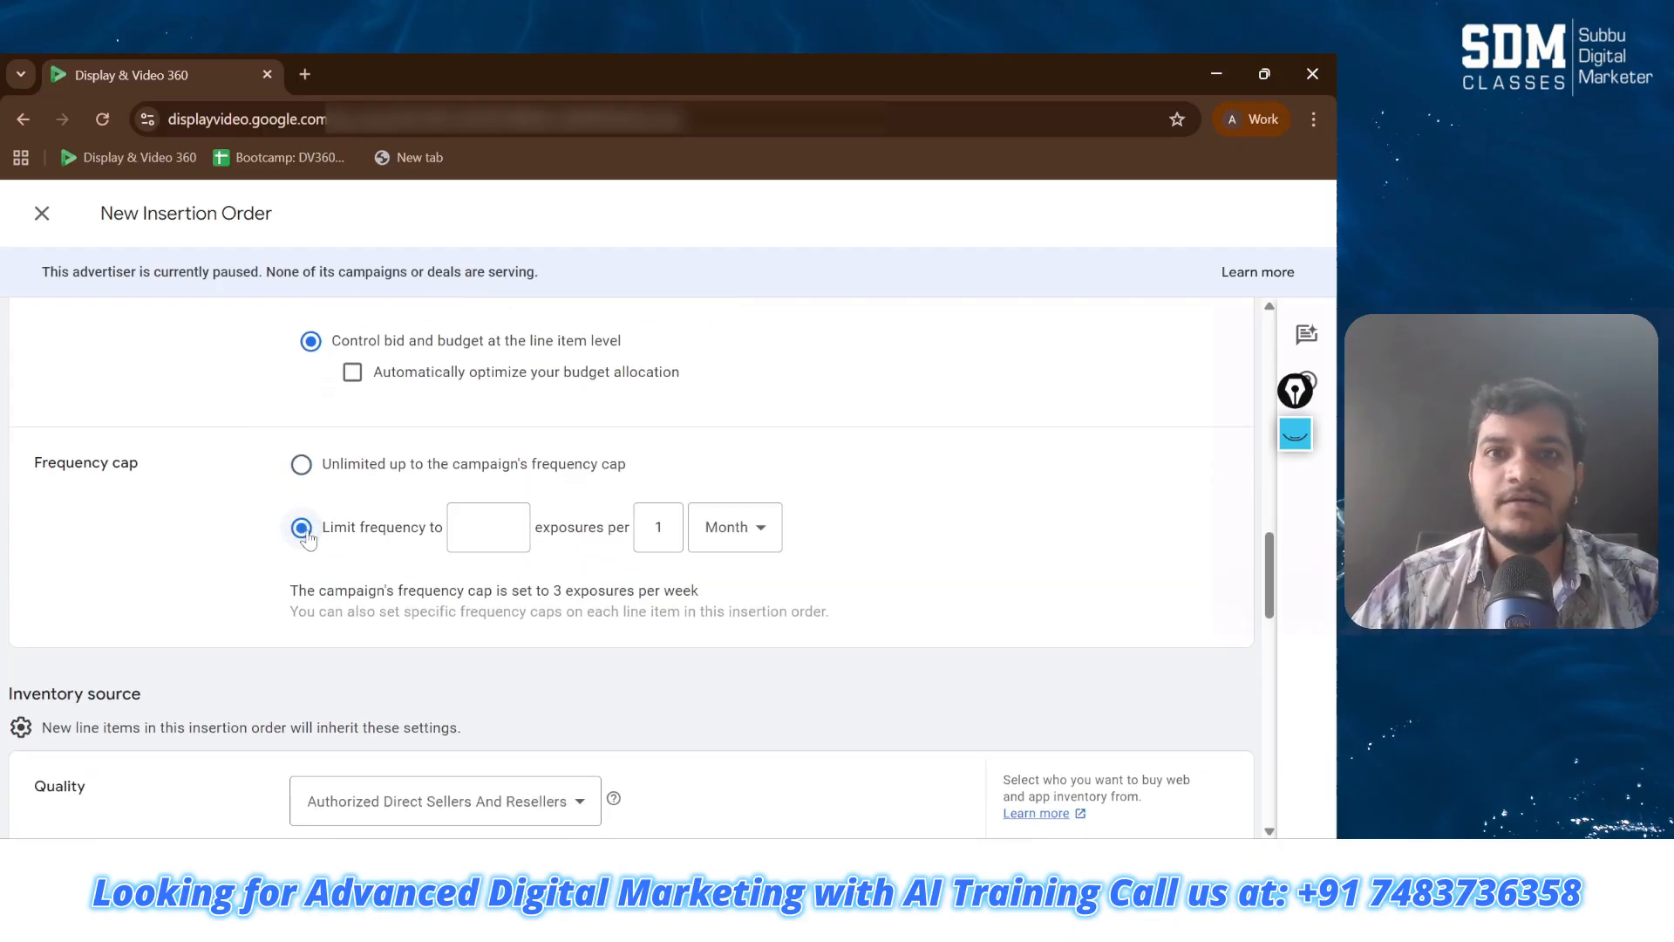
pyautogui.click(489, 527)
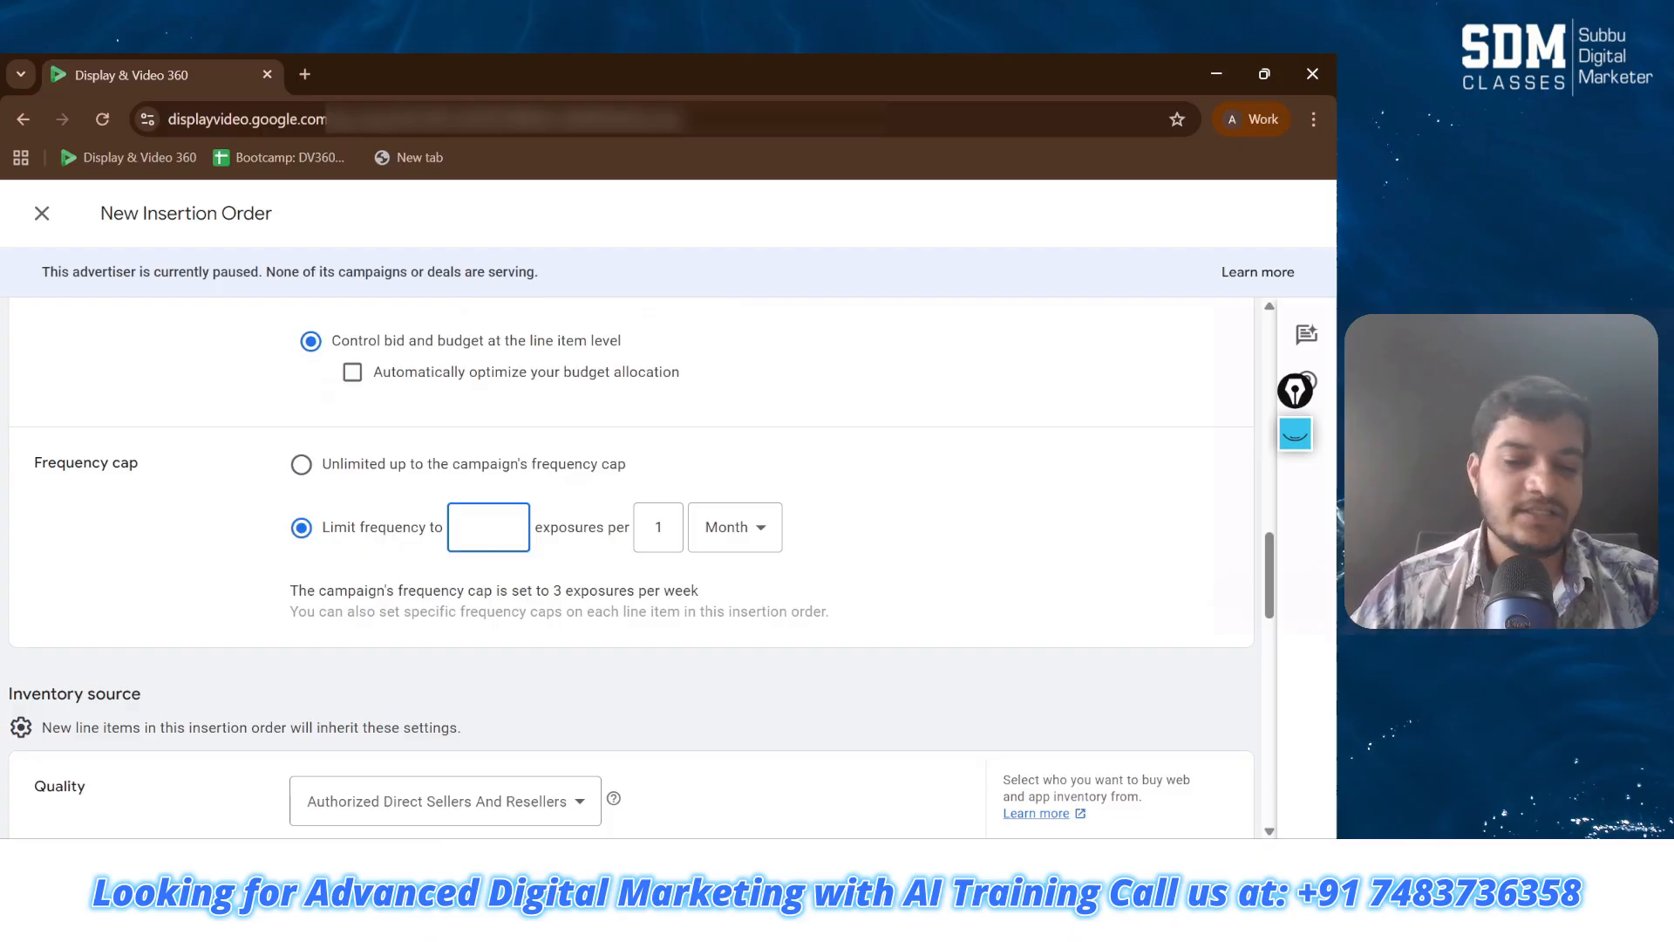
pyautogui.write('3')
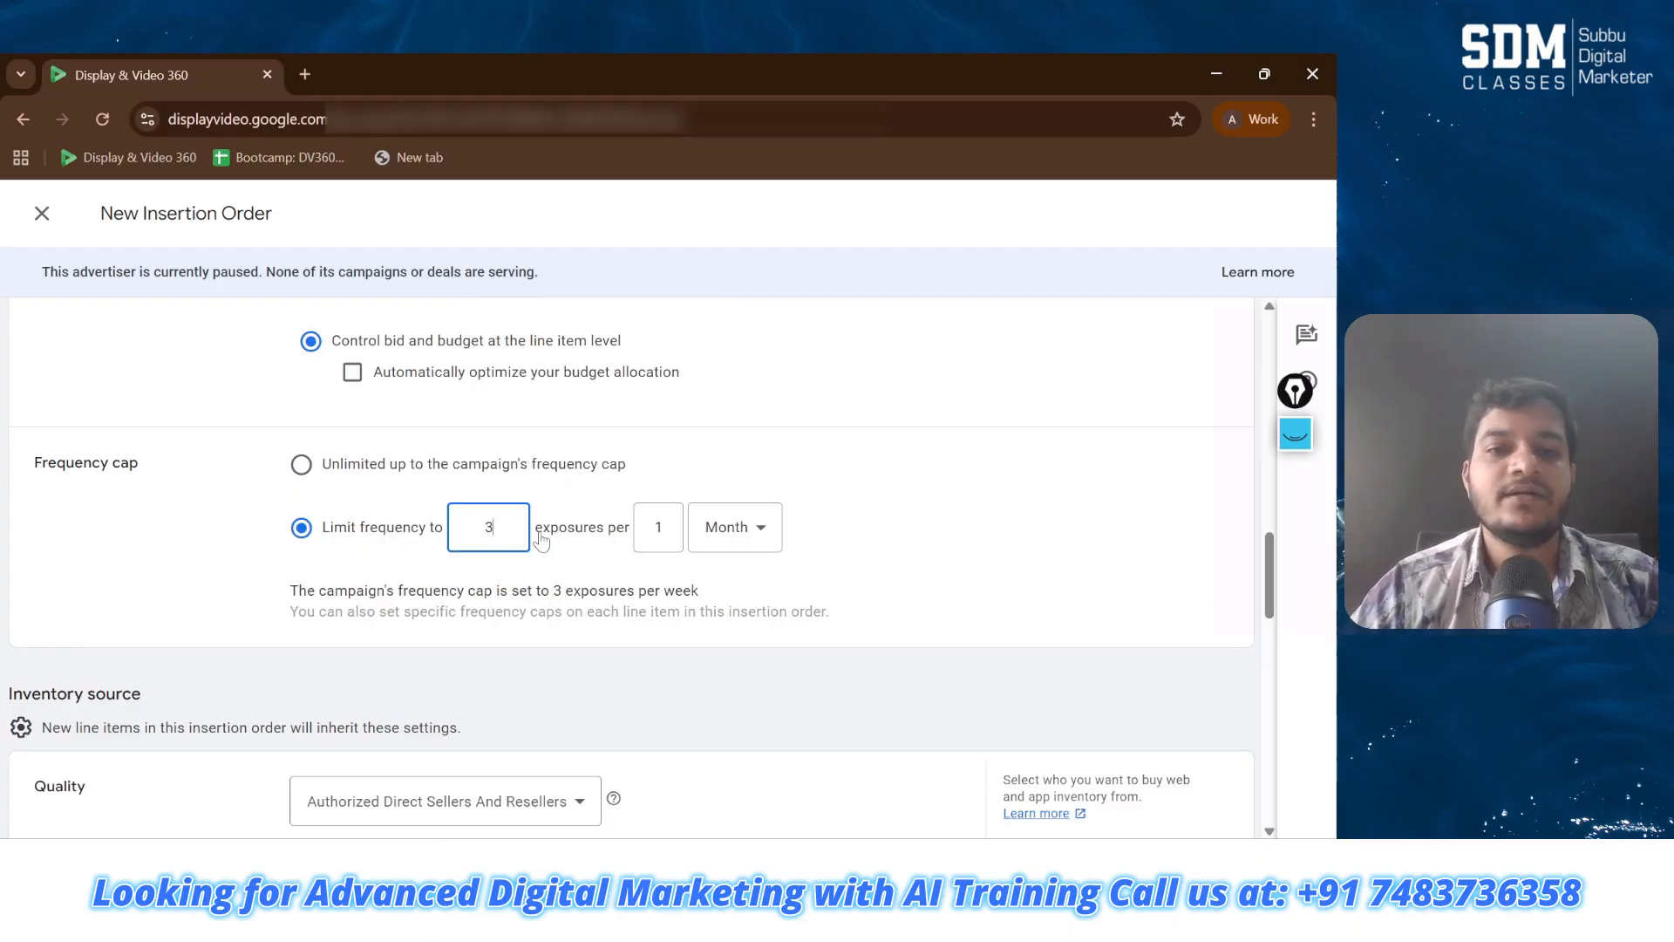
pyautogui.click(746, 528)
pyautogui.click(743, 594)
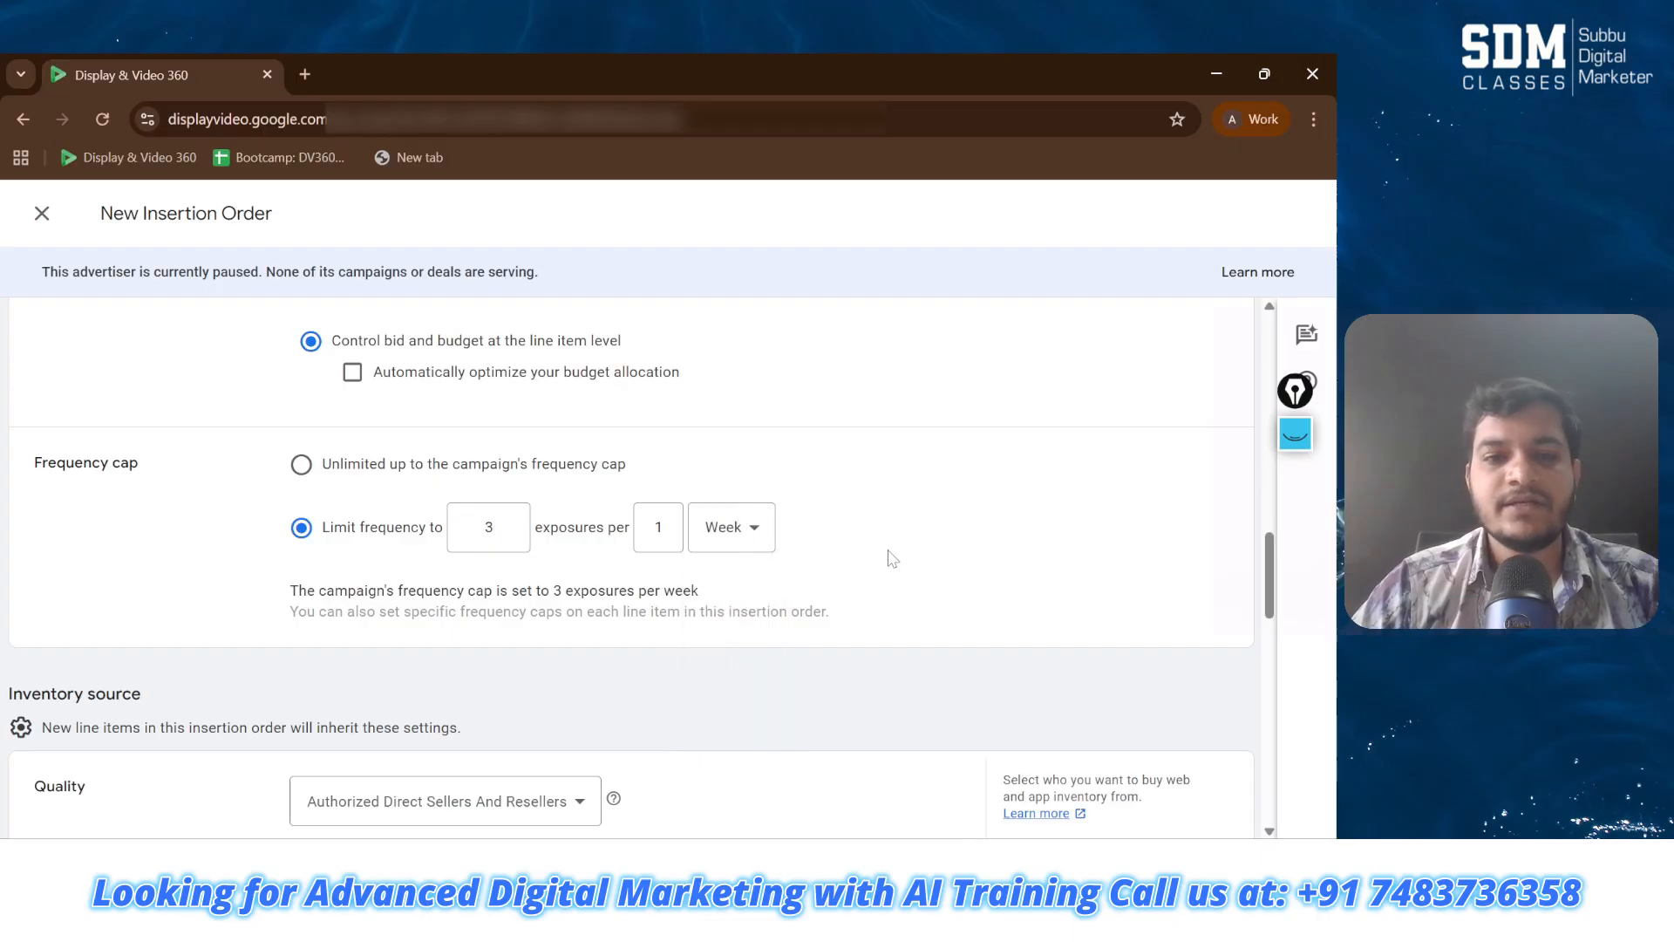
# Step: Review the inventory source settings and the brand safety, viewability, geography and demographics targeting inherited by new line items
pyautogui.scroll(-3, 891, 559)
pyautogui.scroll(-1, 890, 554)
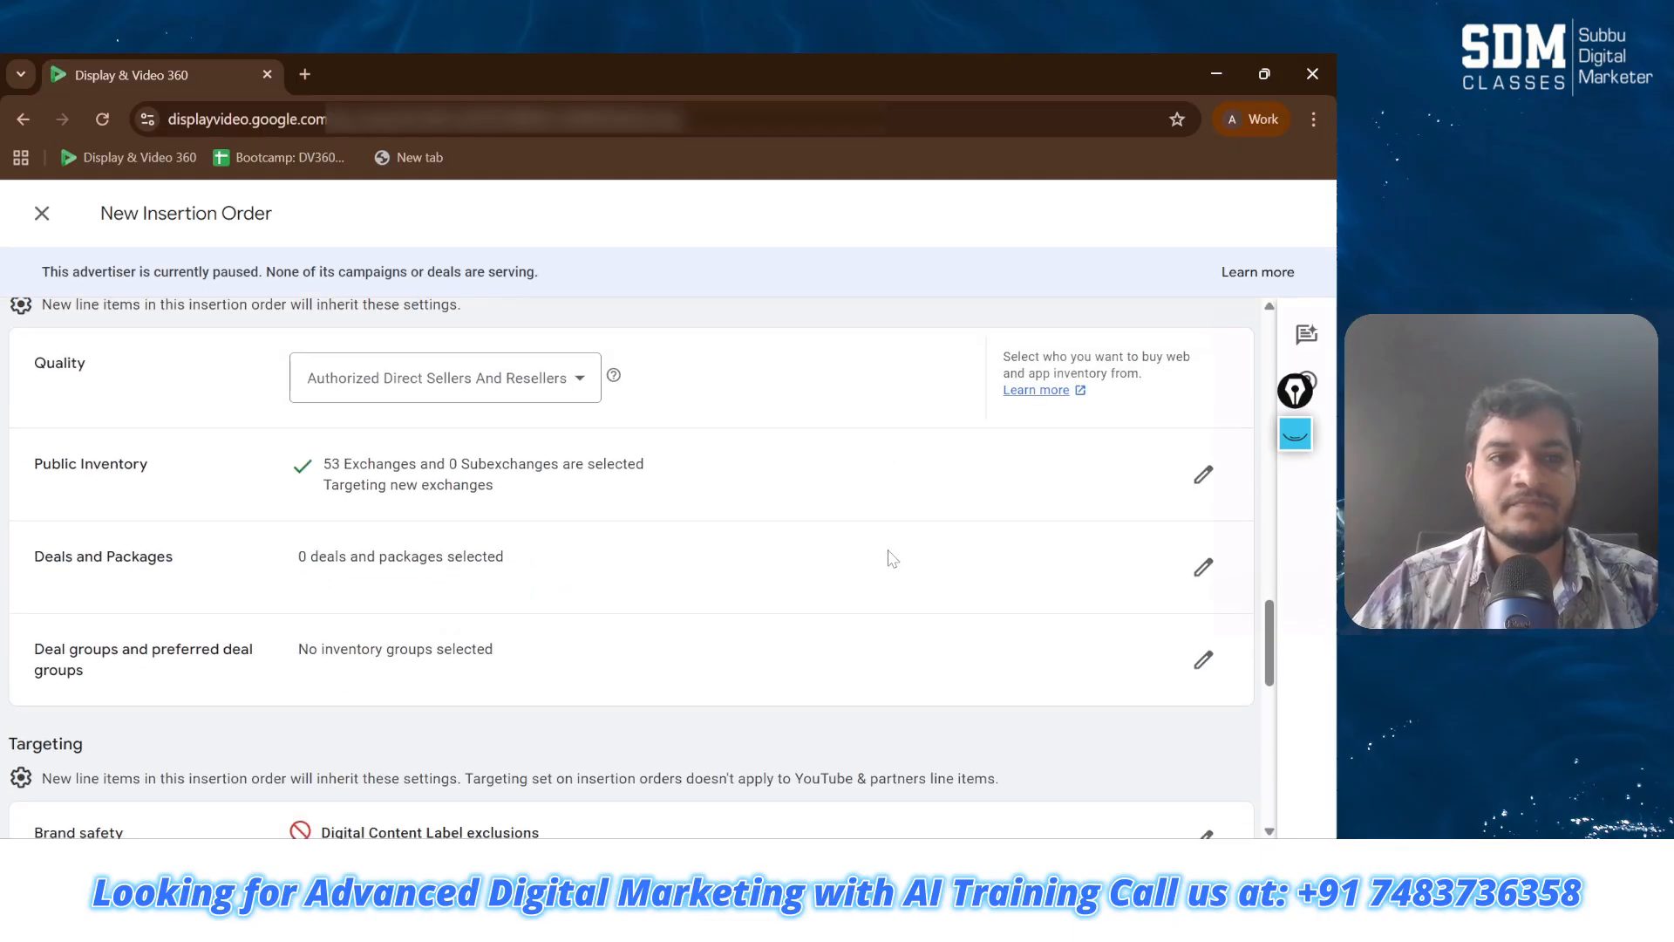
pyautogui.scroll(1, 889, 553)
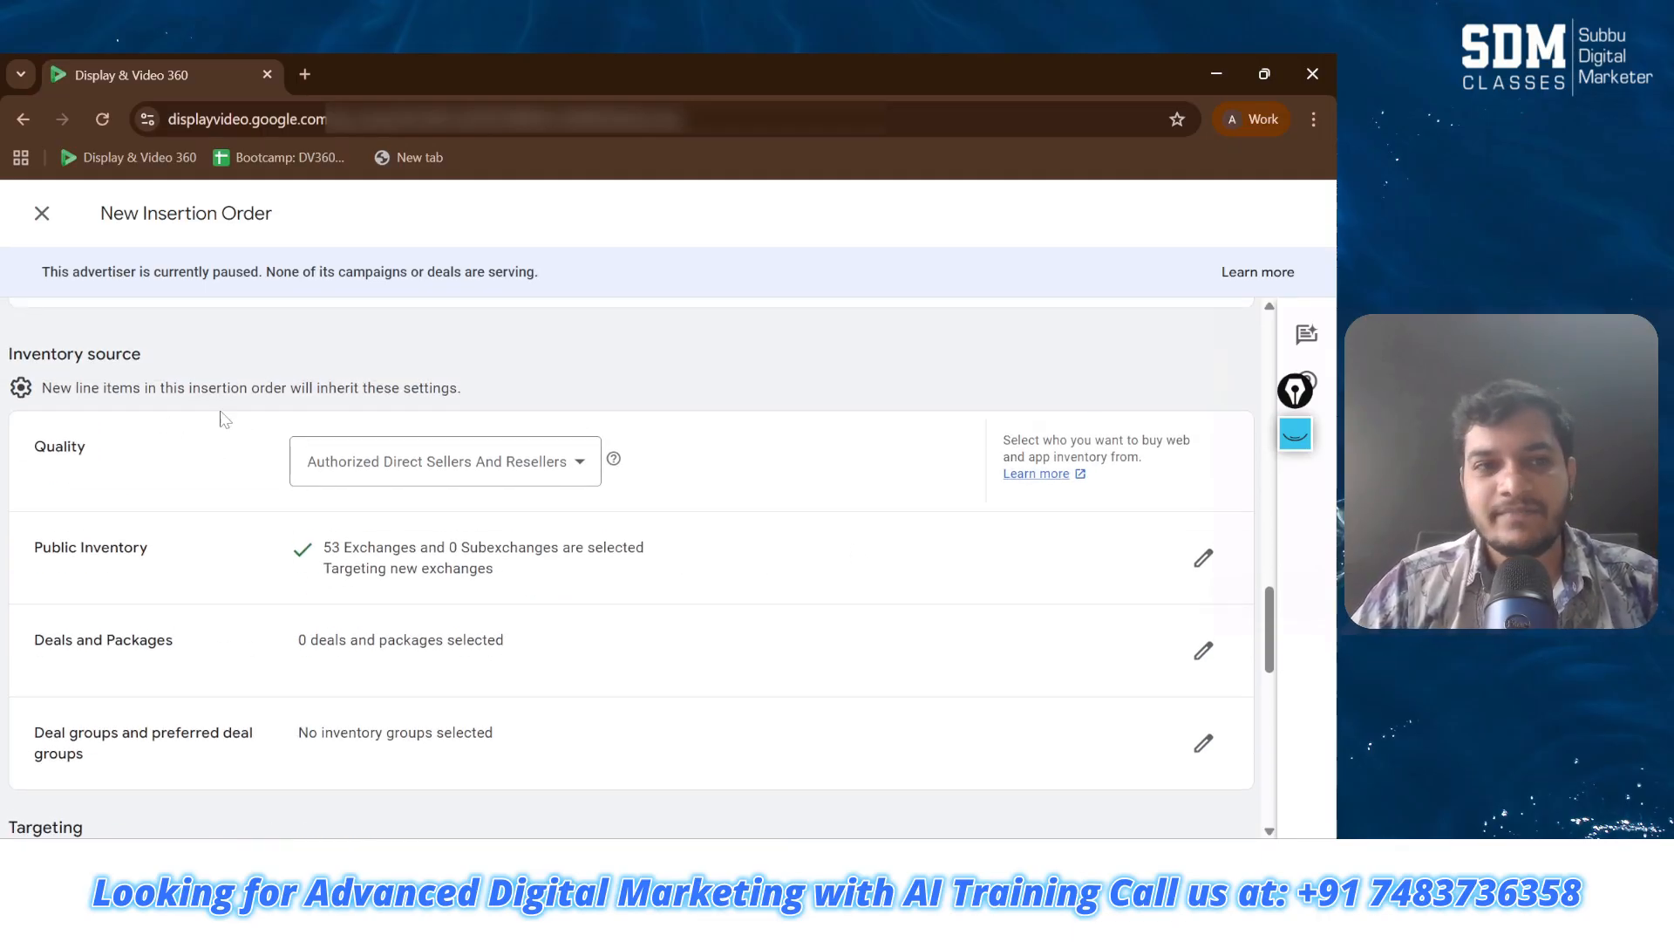
pyautogui.scroll(-1, 252, 510)
pyautogui.scroll(-6, 252, 510)
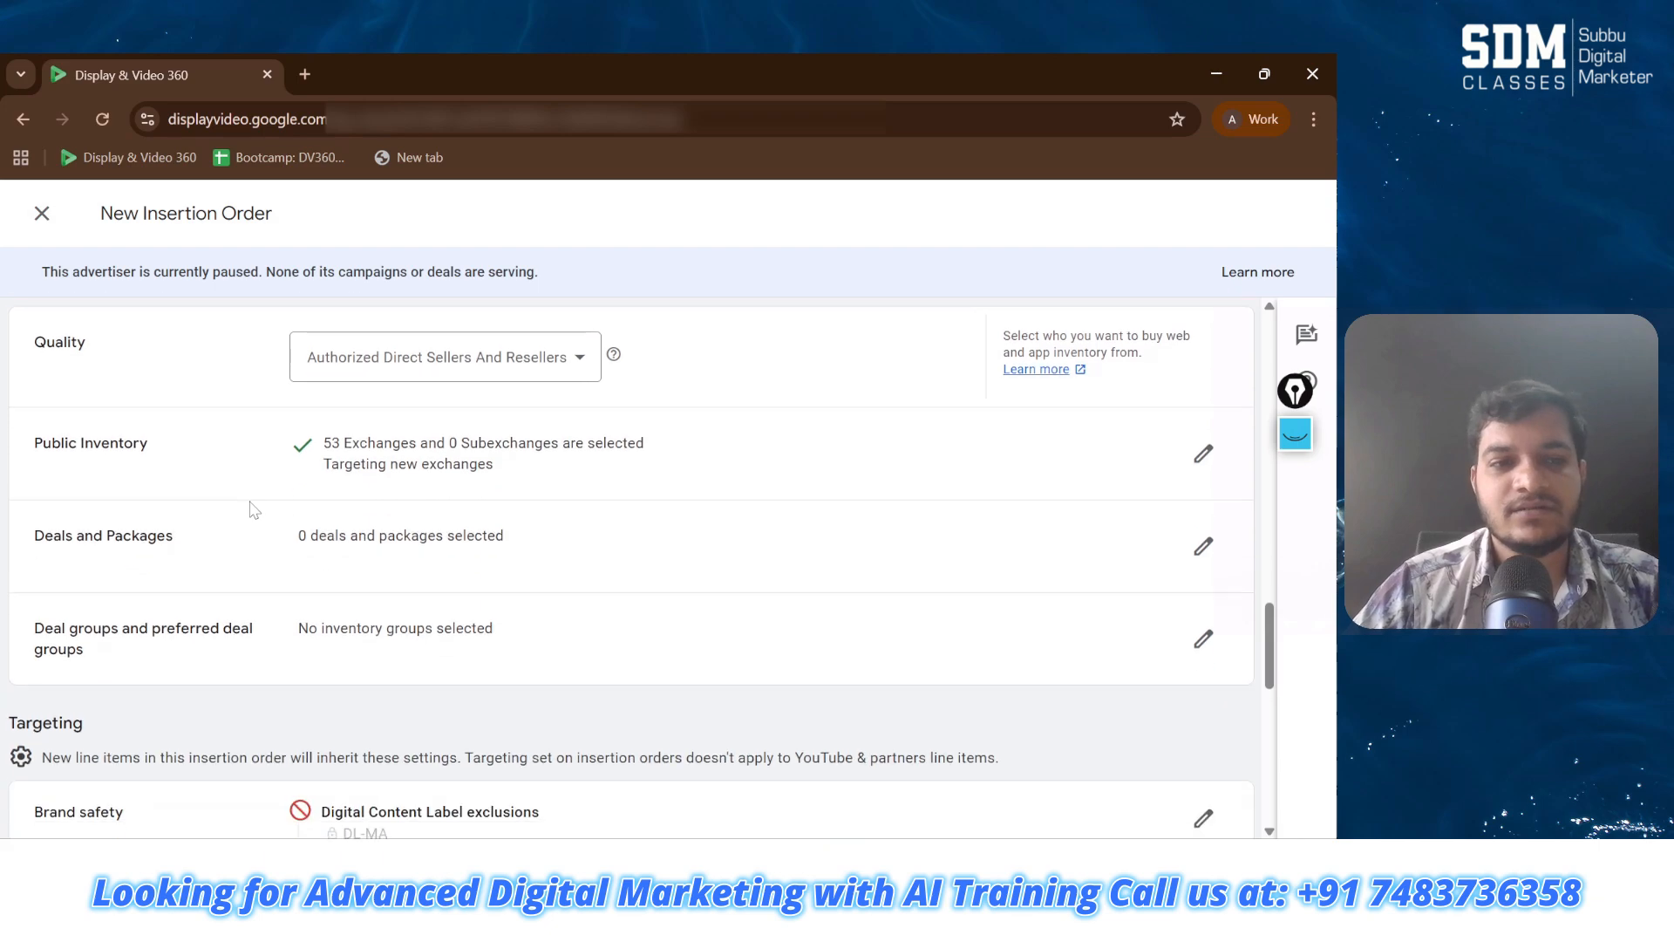
pyautogui.scroll(-2, 252, 510)
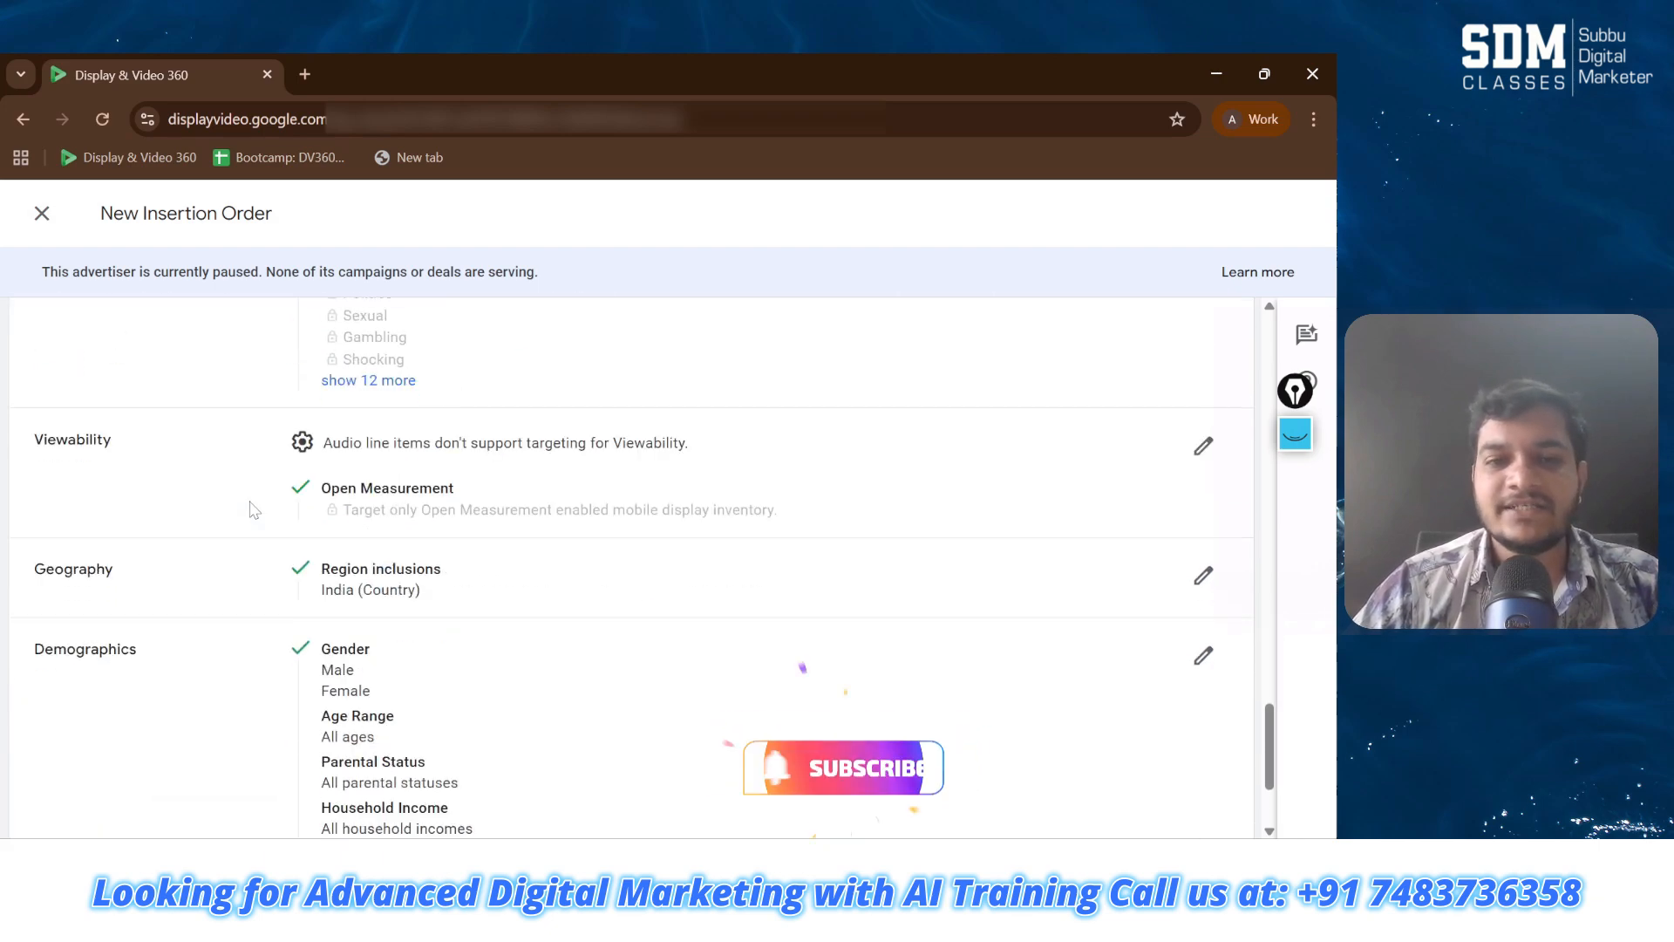
pyautogui.scroll(-2, 252, 510)
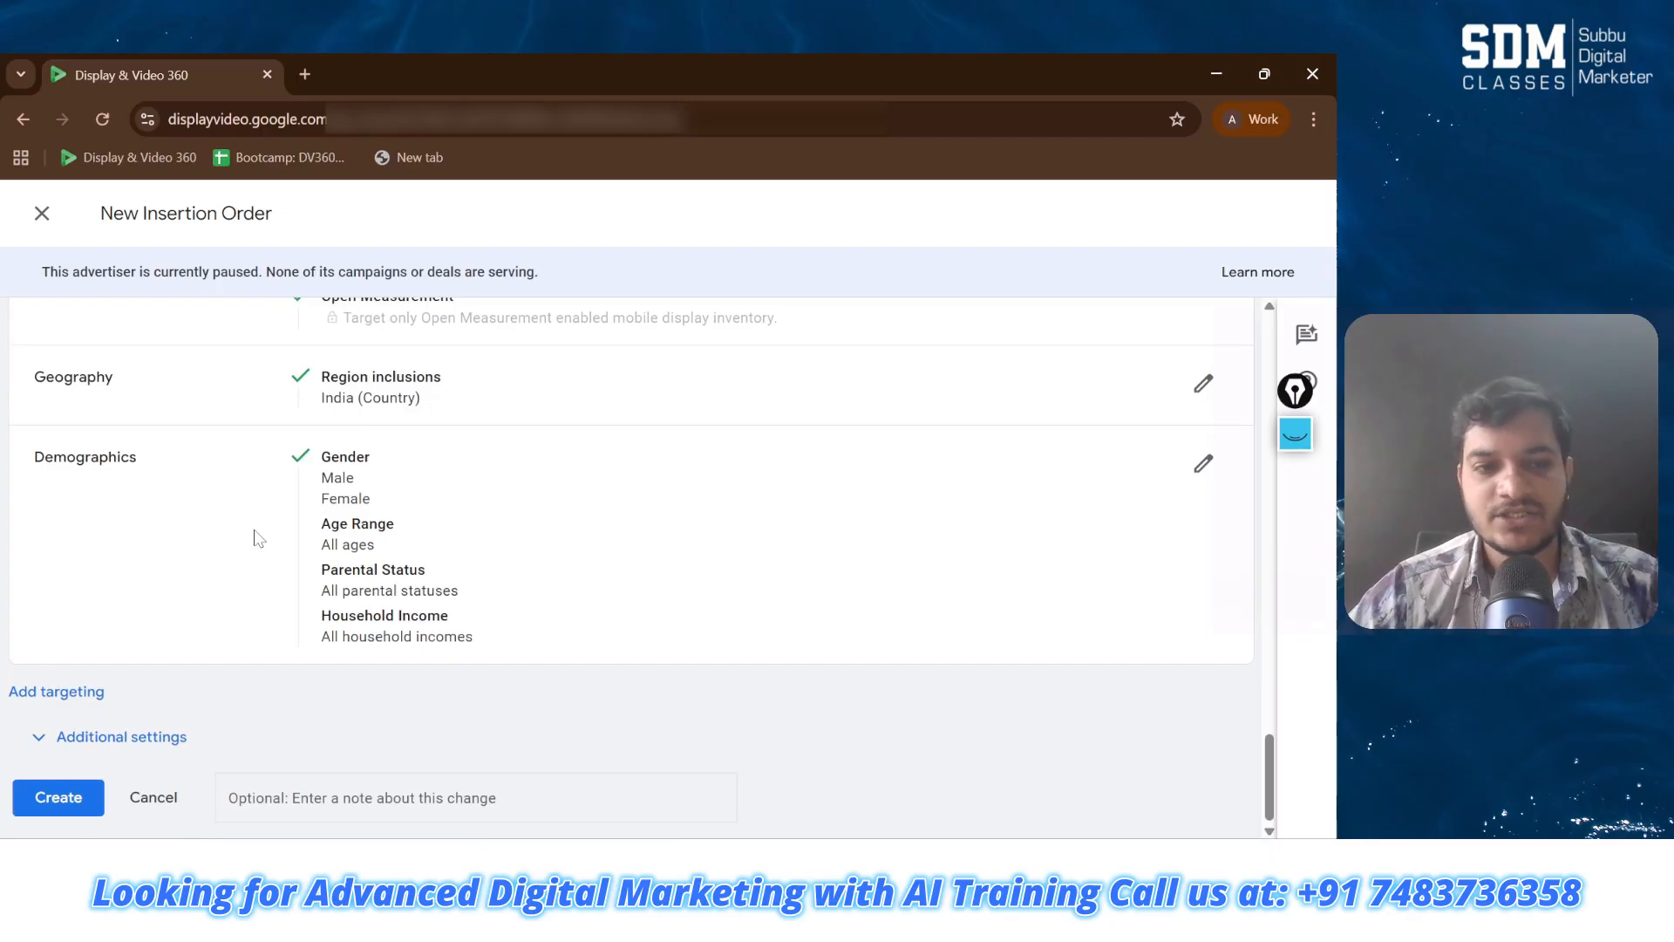
# Step: Expand the additional settings to check the partner costs and integration code, and create the insertion order
pyautogui.click(180, 740)
pyautogui.scroll(-5, 180, 741)
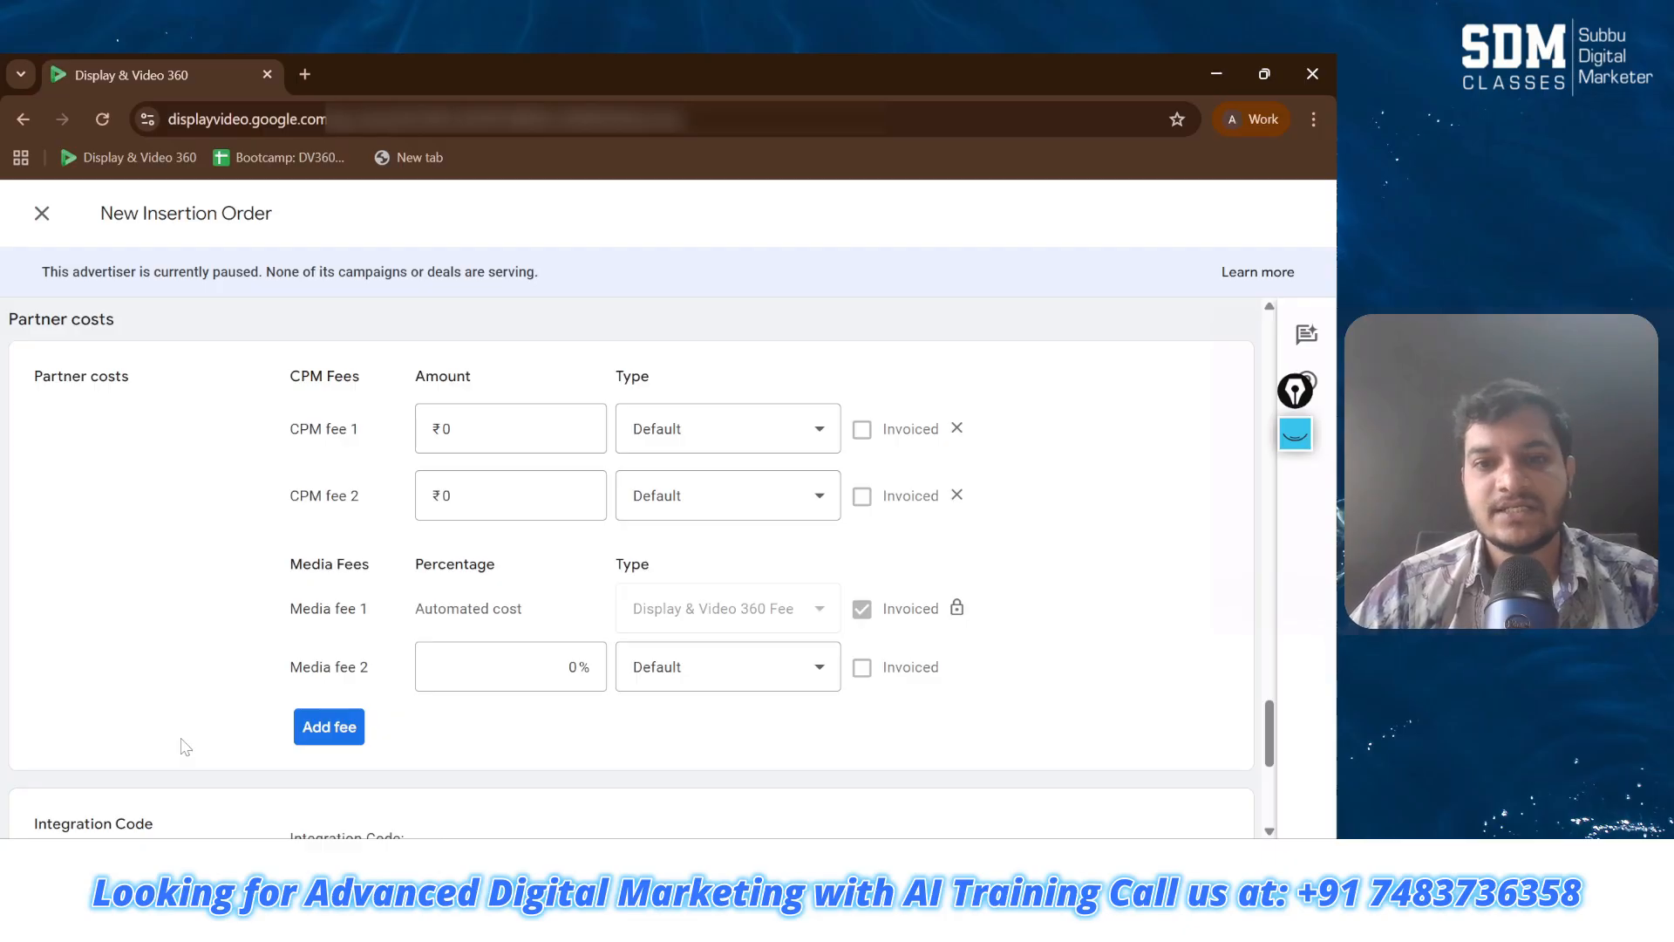
pyautogui.scroll(-2, 185, 747)
pyautogui.scroll(-3, 186, 747)
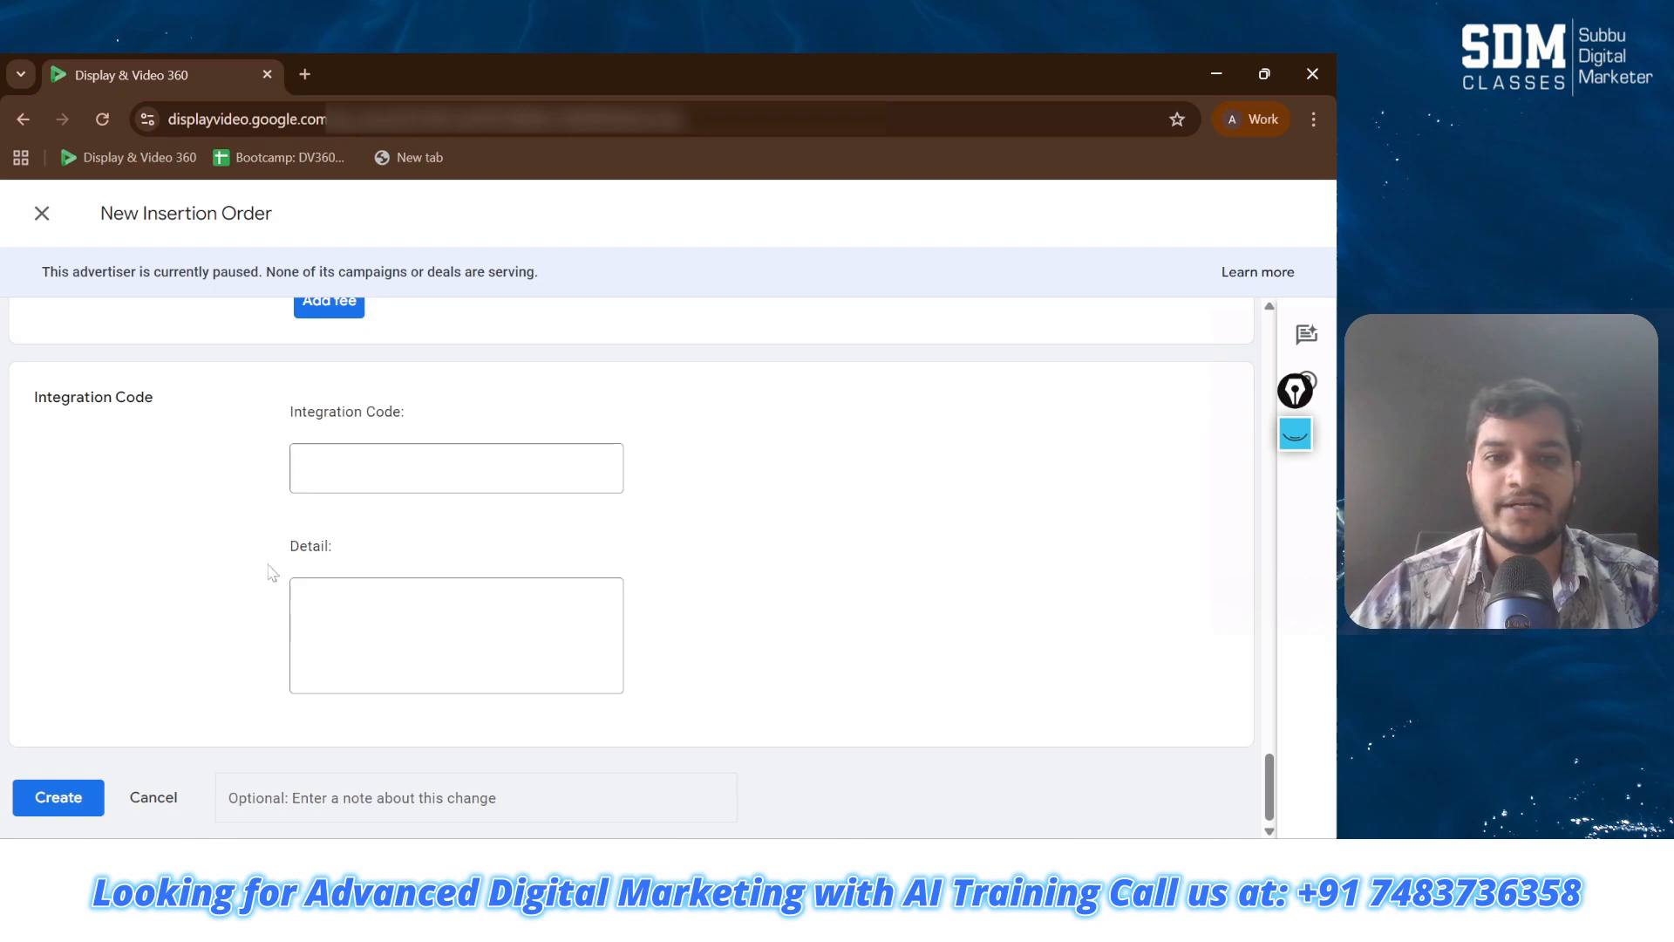
pyautogui.click(82, 803)
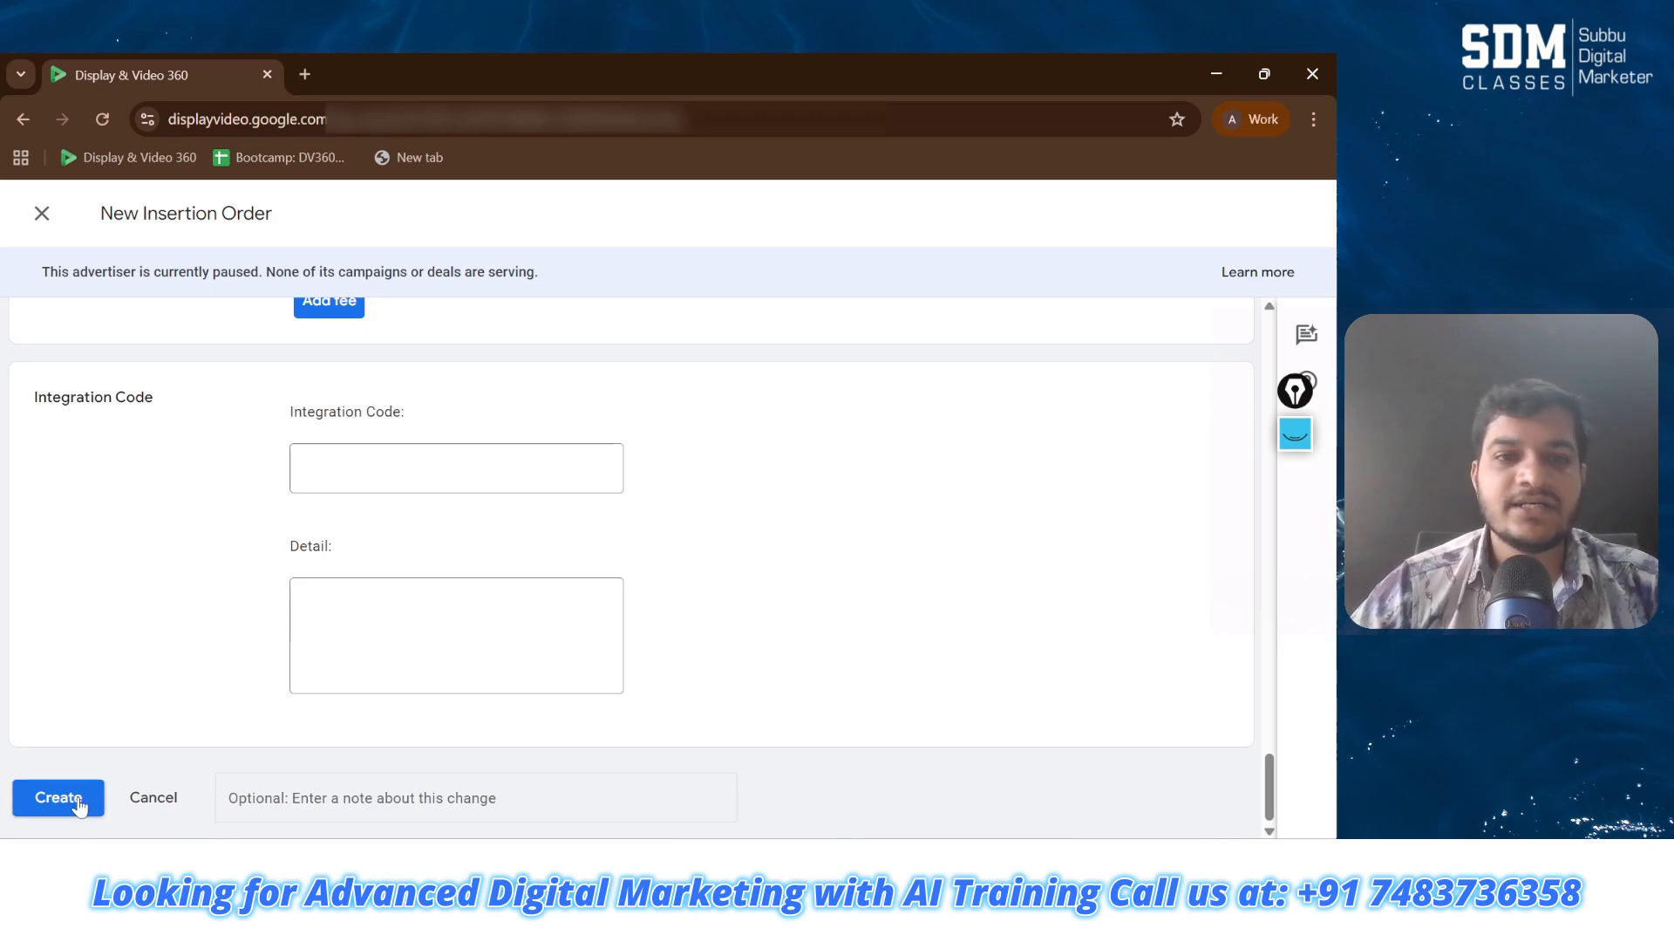